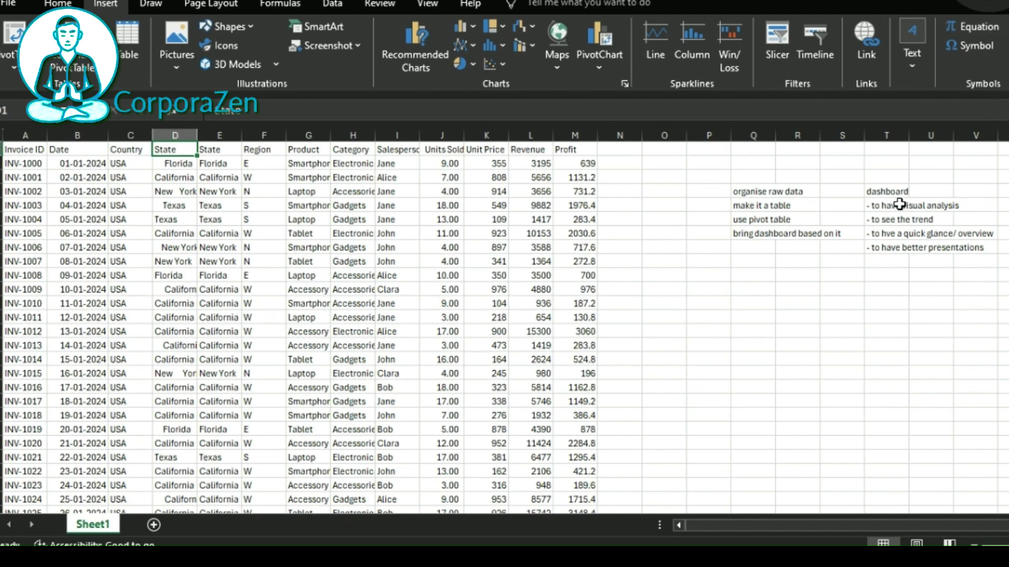
pyautogui.click(888, 220)
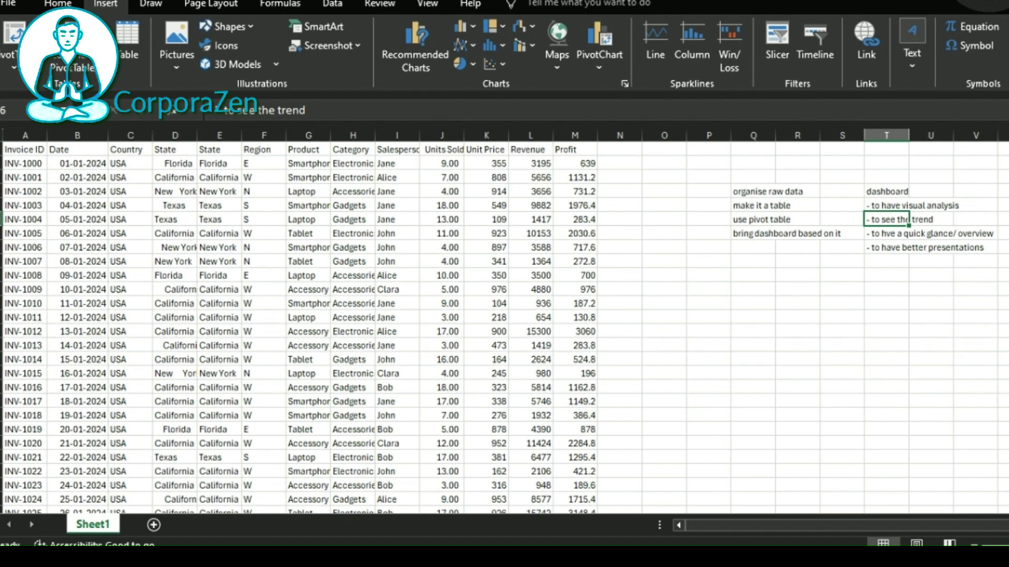
pyautogui.click(888, 236)
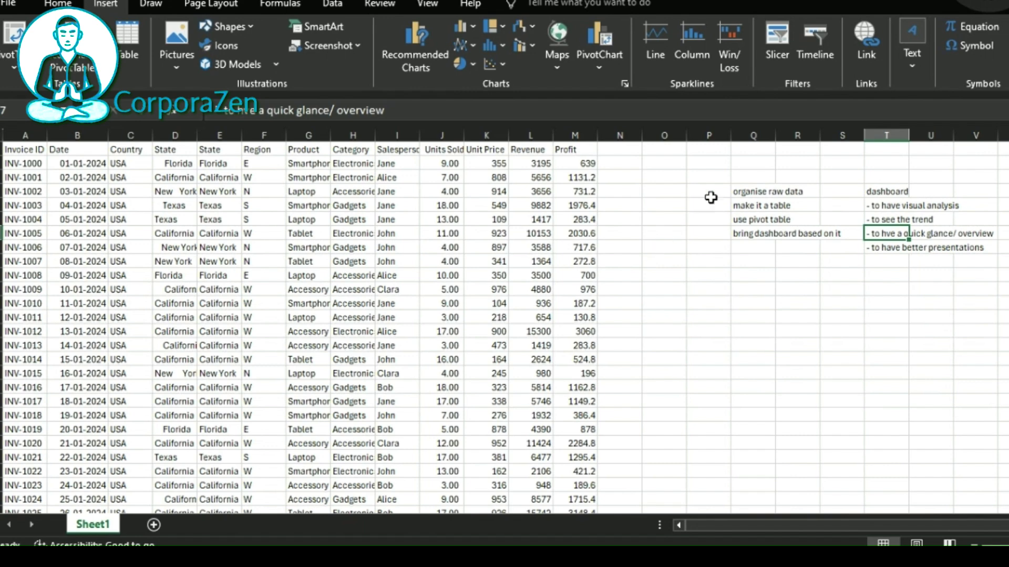
pyautogui.click(762, 232)
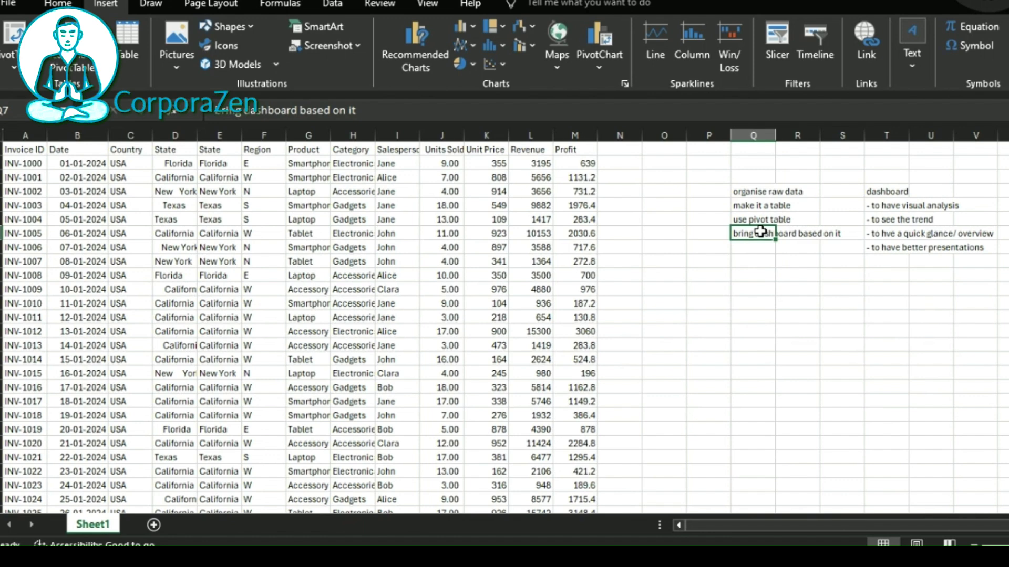
pyautogui.click(158, 218)
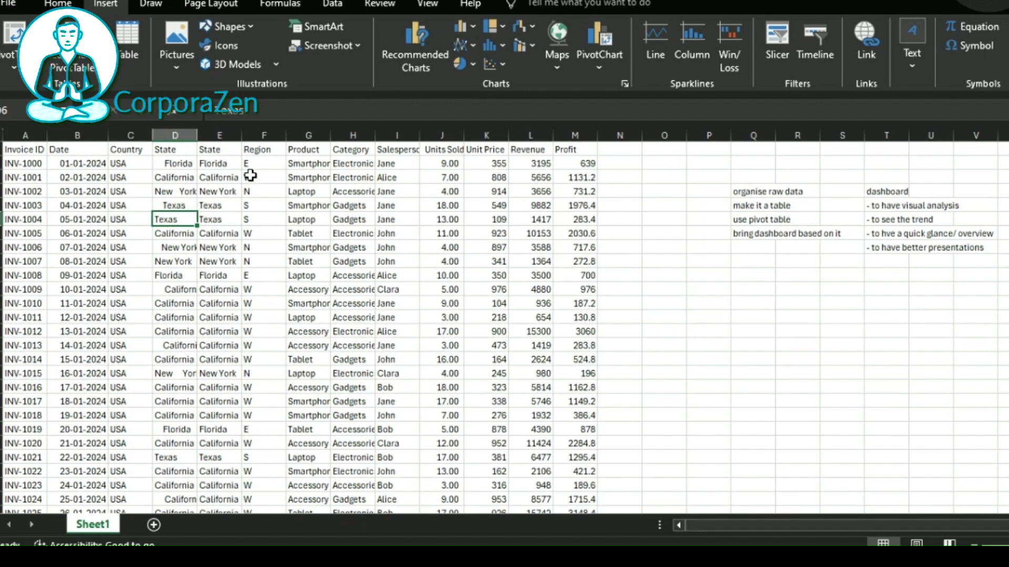
# Delete the duplicate State column (column E) from the invoice data.
pyautogui.click(214, 132)
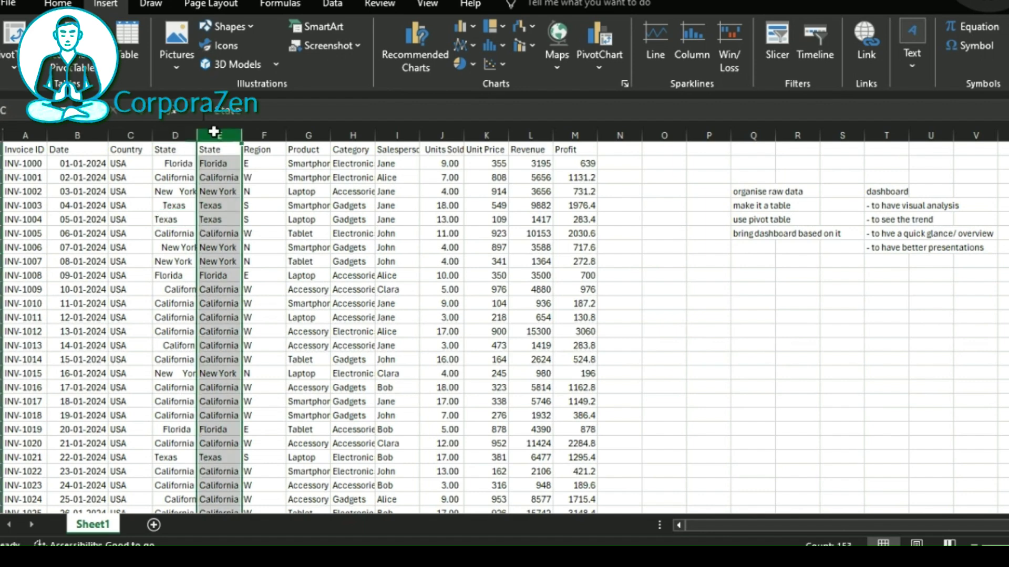
pyautogui.rightClick(219, 135)
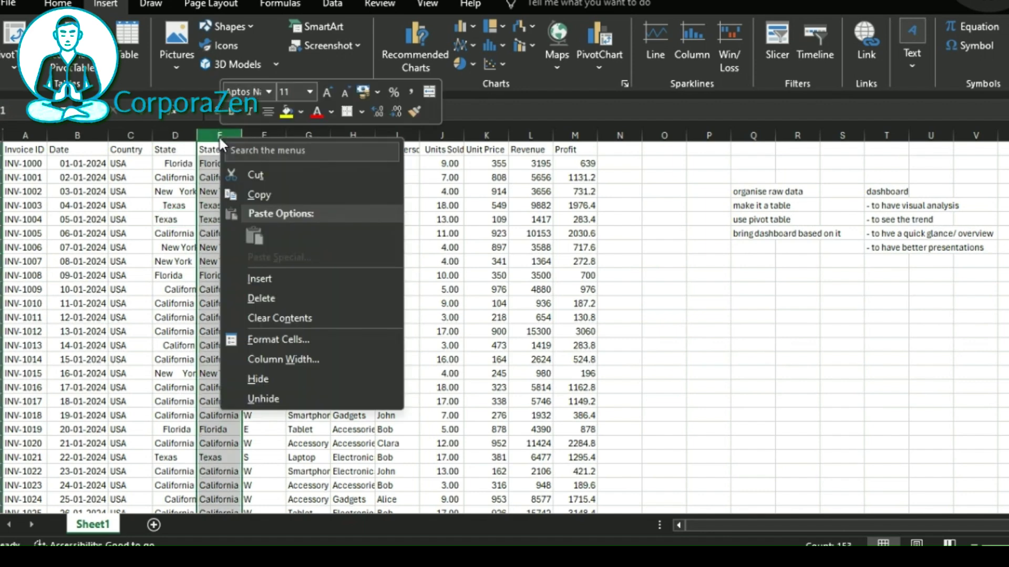
pyautogui.click(261, 298)
# Examine the entries in State column D for leading and extra inner spaces.
pyautogui.click(166, 167)
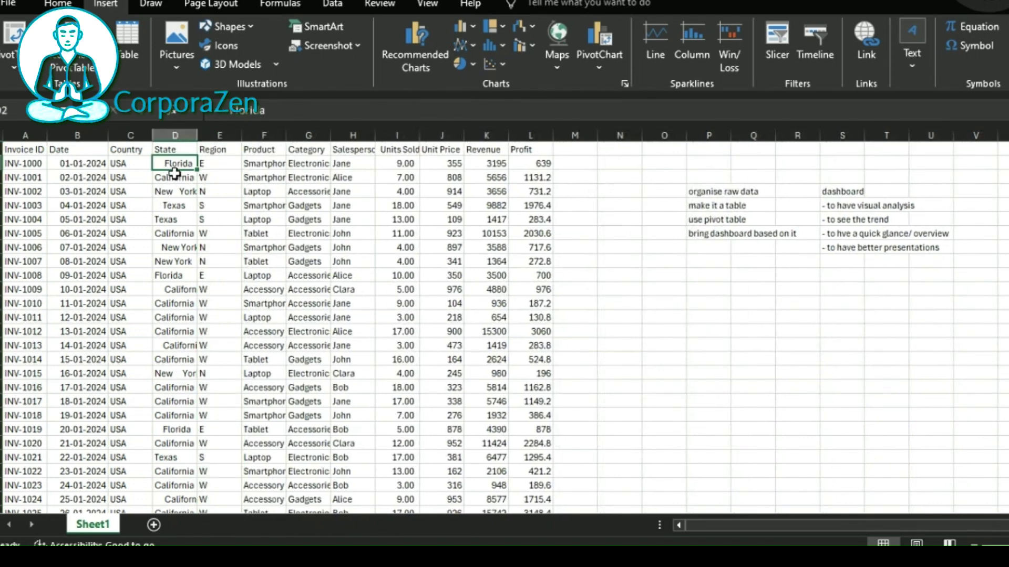
pyautogui.click(175, 177)
pyautogui.click(175, 191)
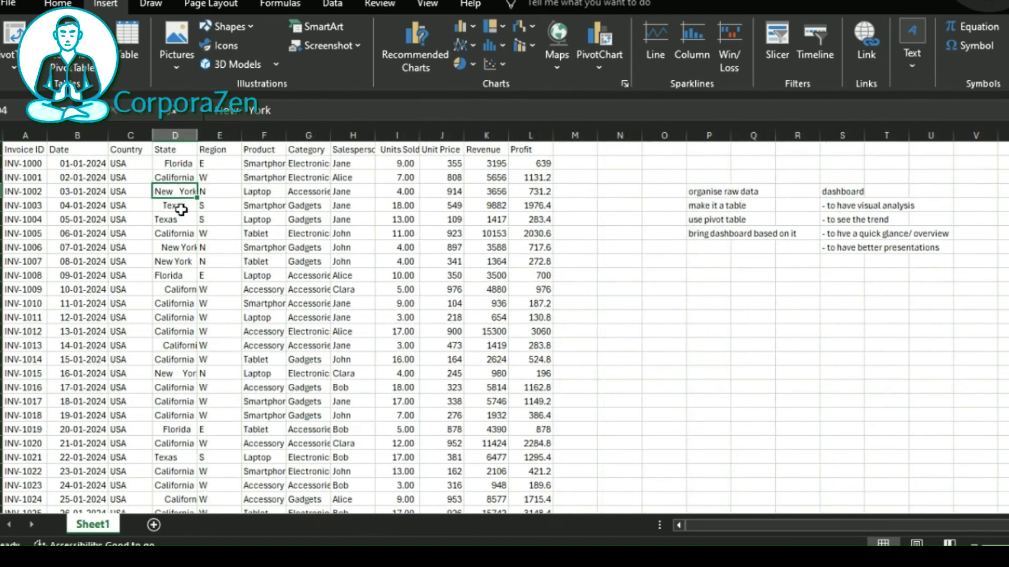
pyautogui.click(179, 205)
pyautogui.click(175, 233)
pyautogui.click(176, 248)
pyautogui.click(176, 276)
pyautogui.click(175, 331)
pyautogui.click(175, 346)
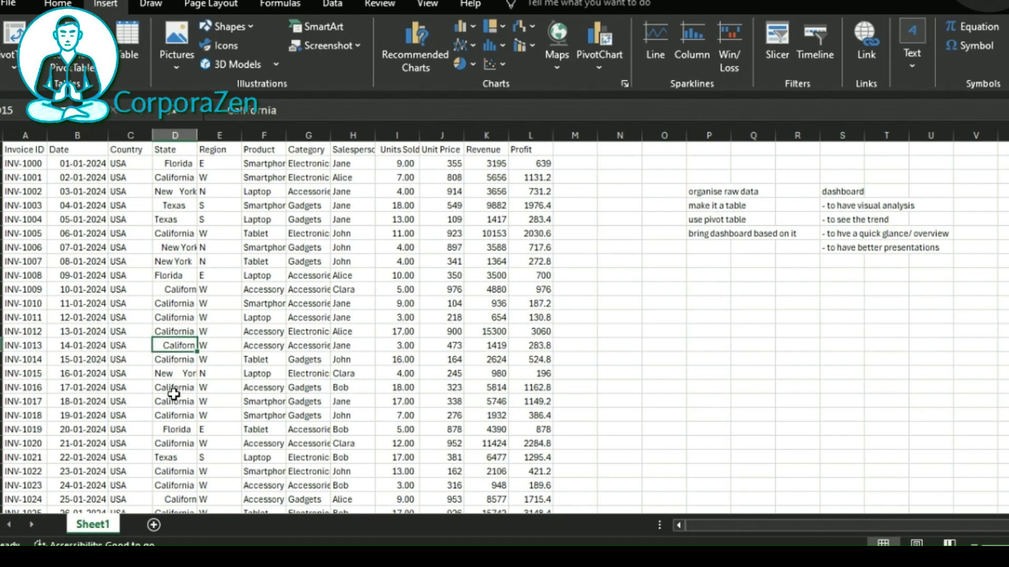
# Insert a blank column before Region and enter the formula =TRIM(D2) in cell E2.
pyautogui.click(219, 134)
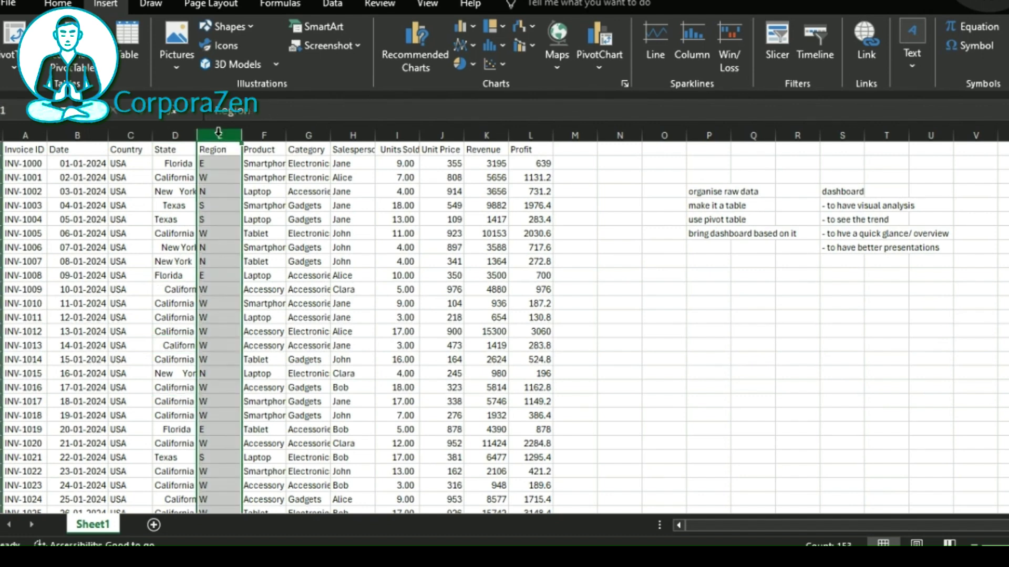
pyautogui.hotkey('ctrl', 'shift', '+')
pyautogui.click(220, 159)
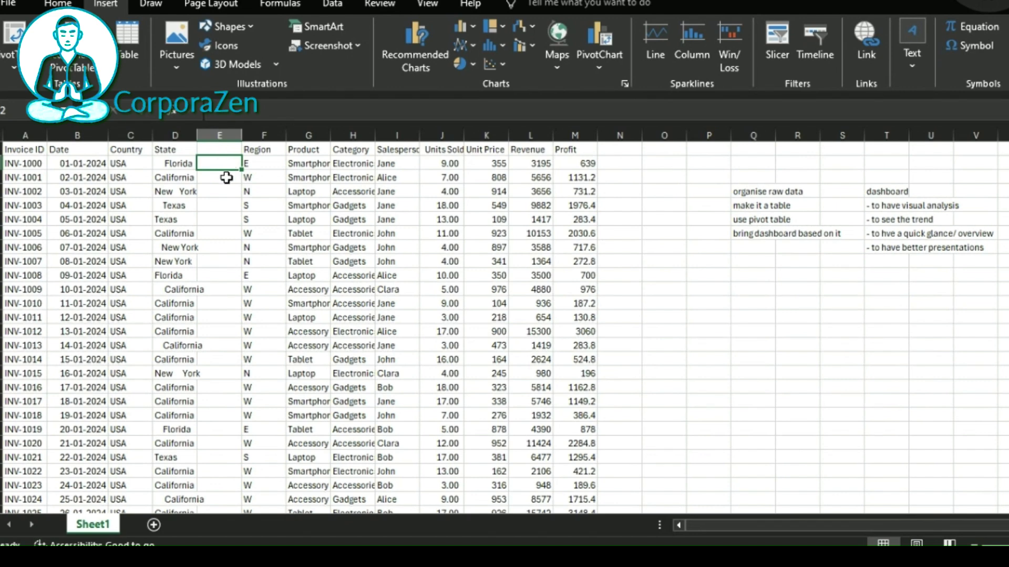
pyautogui.write('=trim(')
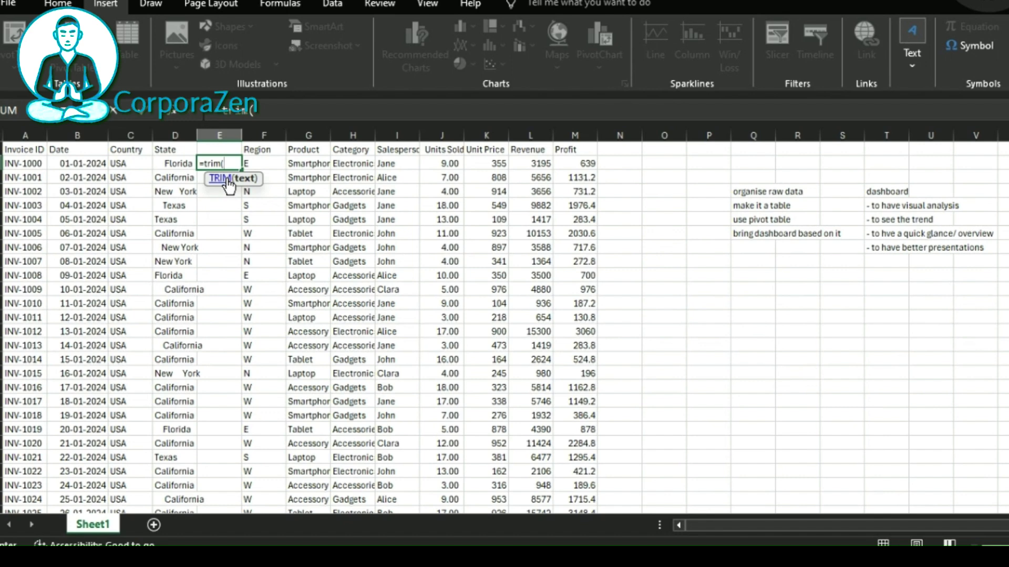
pyautogui.press('Left')
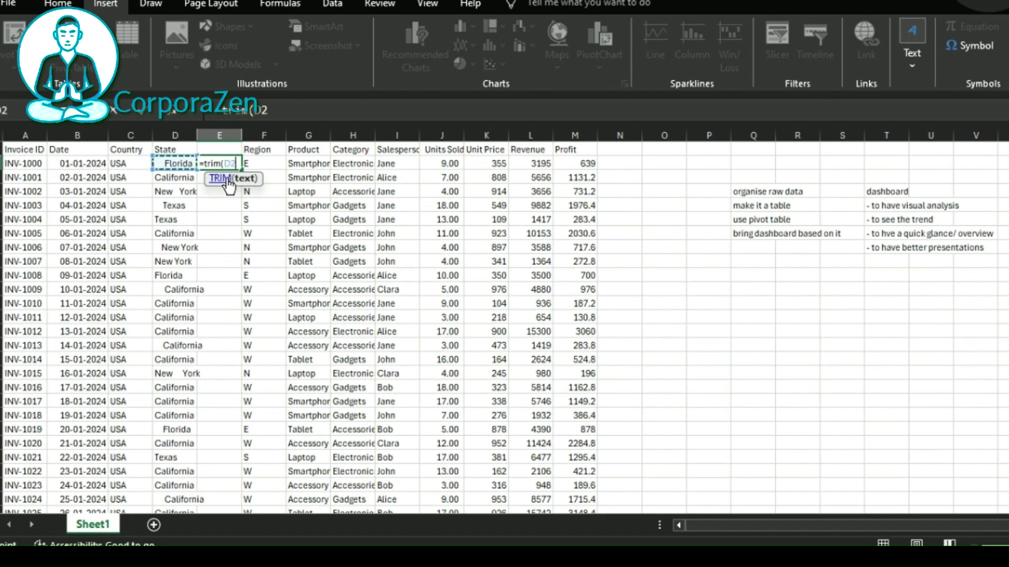
pyautogui.write(')')
pyautogui.press('Return')
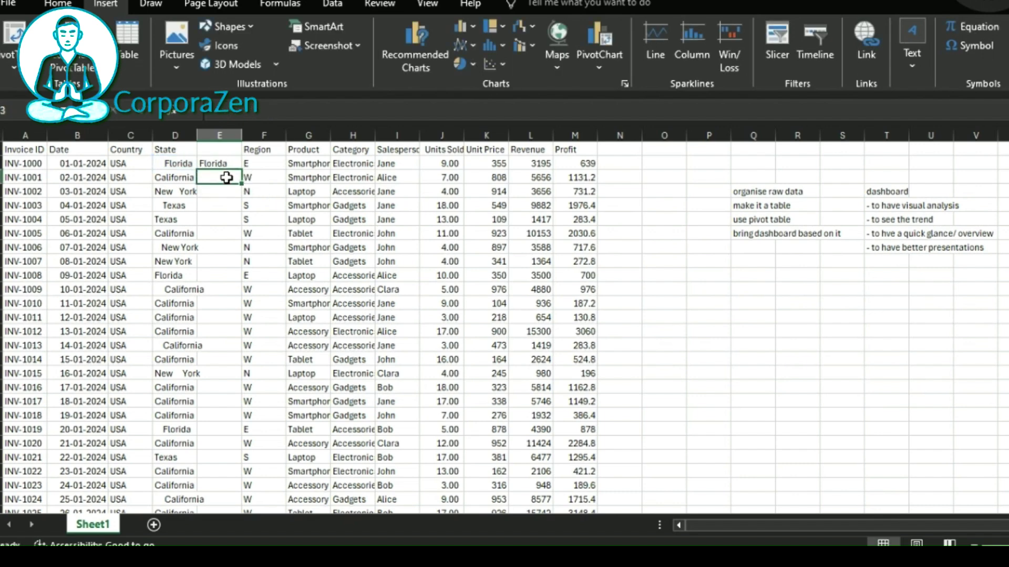
# Copy the TRIM formula from E2 down column E to the last data row, E153.
pyautogui.press('Up')
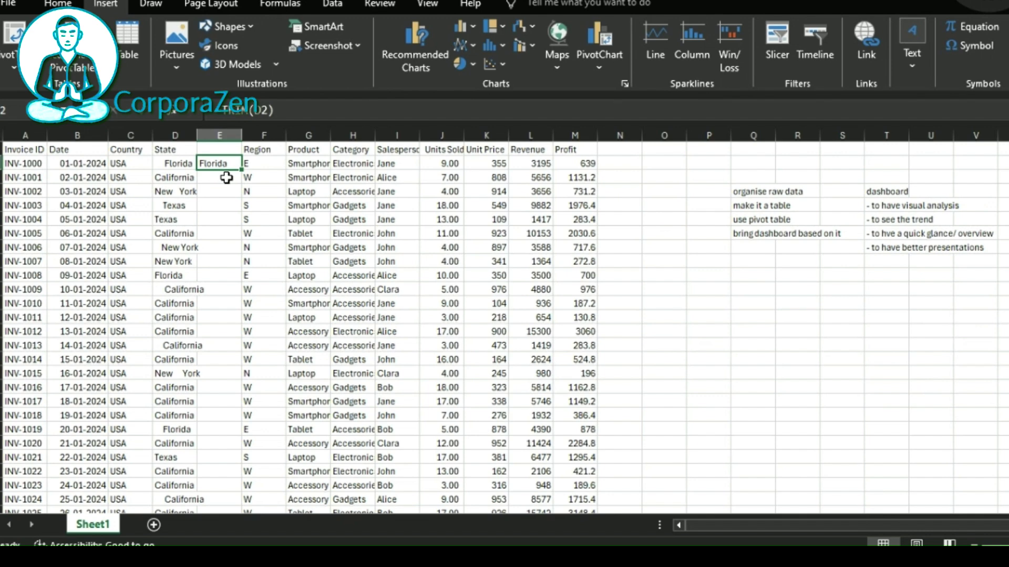
pyautogui.hotkey('ctrl', 'c')
pyautogui.press('Down')
pyautogui.press('Down')
pyautogui.press('Down')
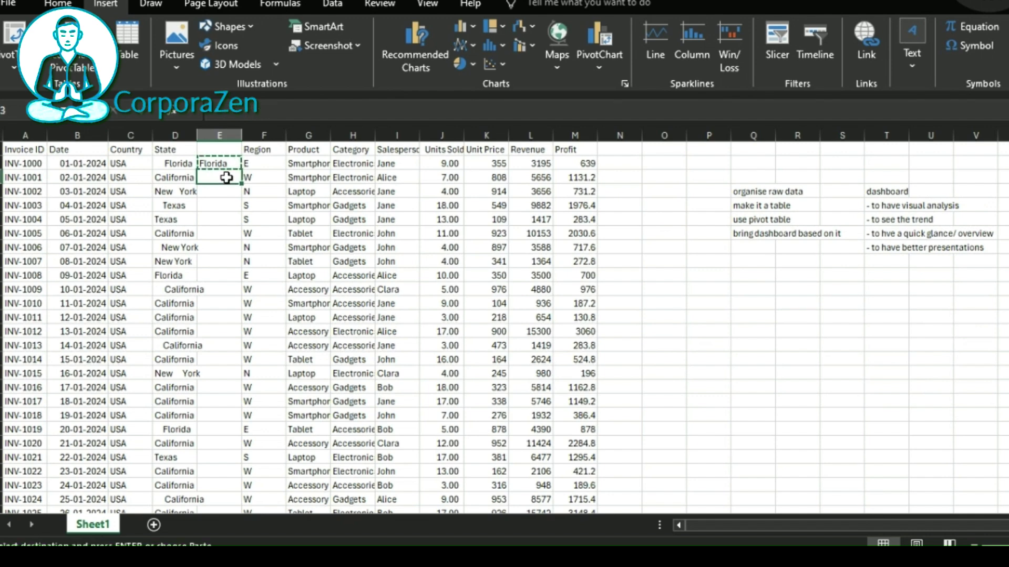
pyautogui.press('Down')
pyautogui.press('Up')
pyautogui.press('Up')
pyautogui.press('Up')
pyautogui.hotkey('shift', 'Down')
pyautogui.hotkey('shift', 'Down')
pyautogui.hotkey('shift', 'Down')
pyautogui.hotkey('shift', 'Down')
pyautogui.hotkey('shift', 'Down')
pyautogui.click(227, 178)
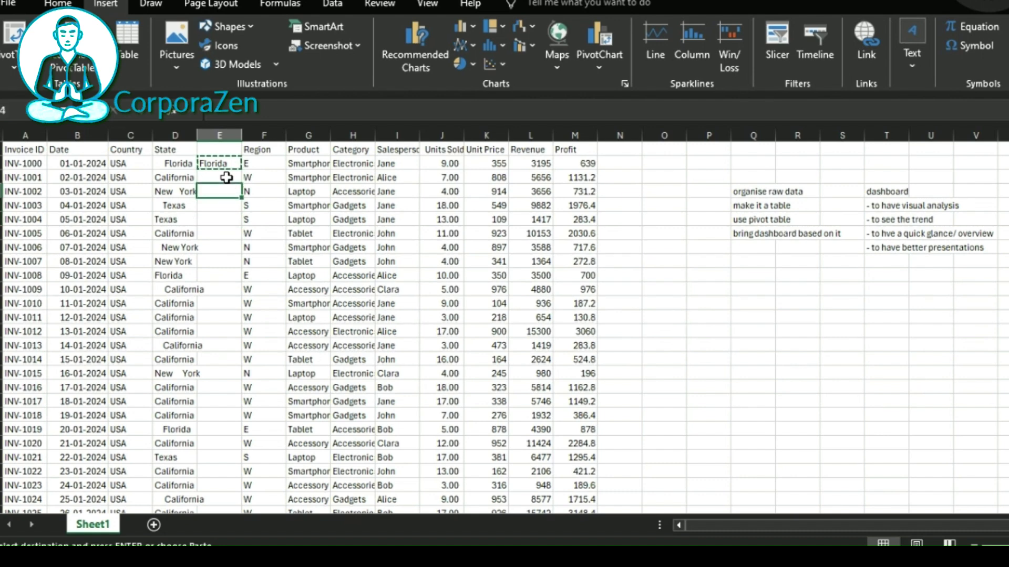
pyautogui.press('Right')
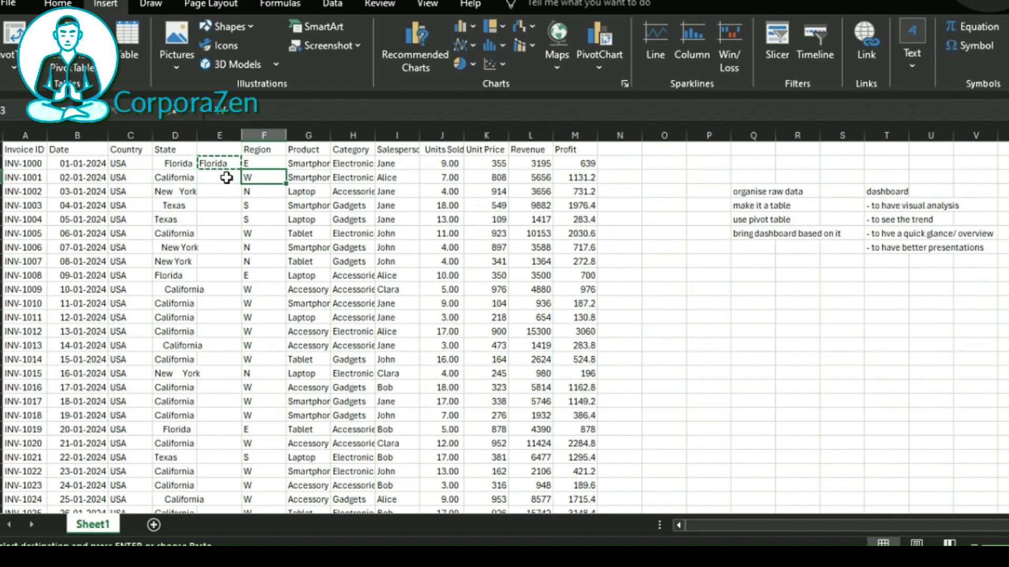
pyautogui.hotkey('ctrl', 'Down')
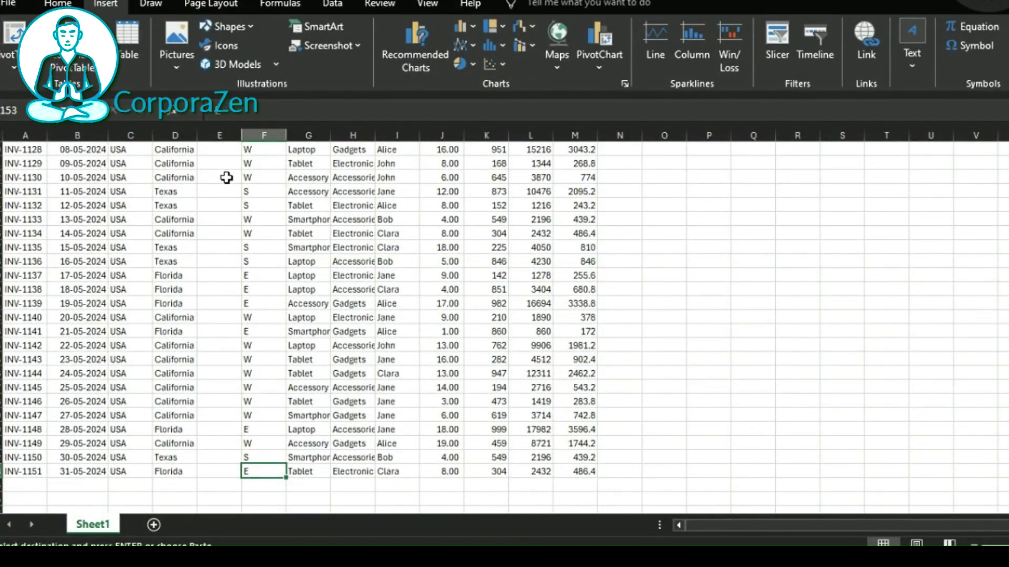
pyautogui.press('Left')
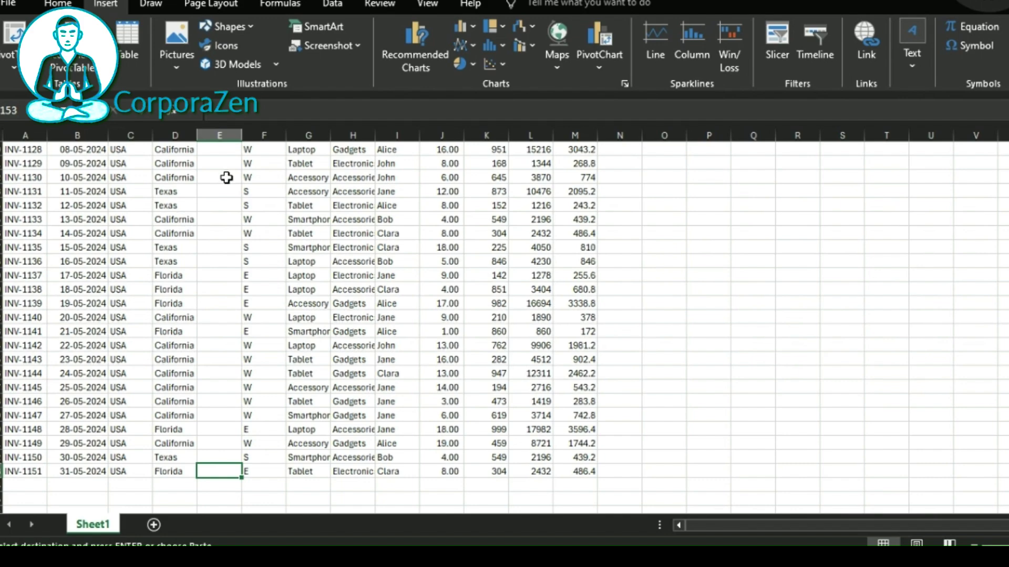
pyautogui.hotkey('ctrl', 'shift', 'Up')
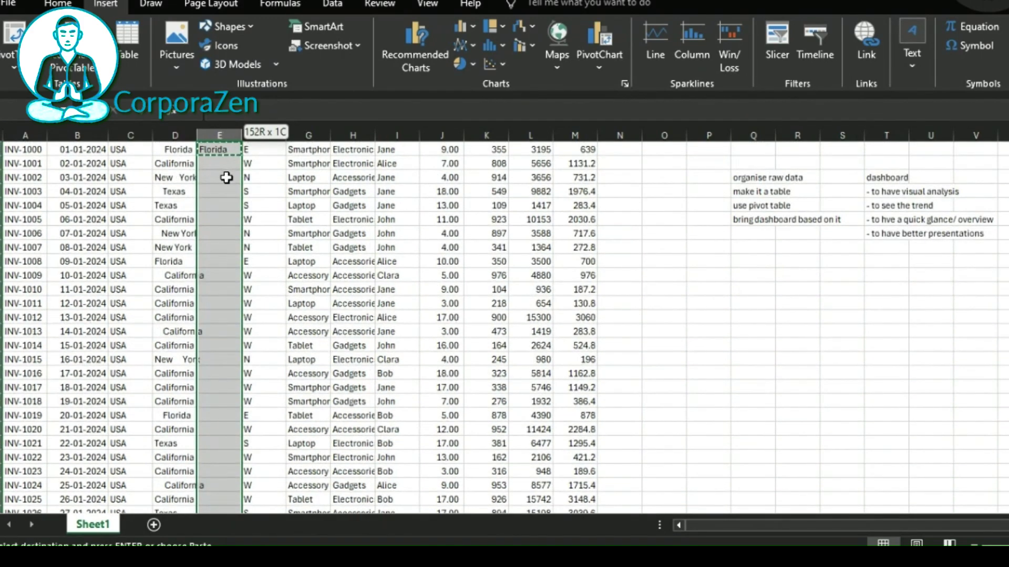
pyautogui.hotkey('ctrl', 'shift', 'Down')
pyautogui.hotkey('ctrl', 'shift', 'Up')
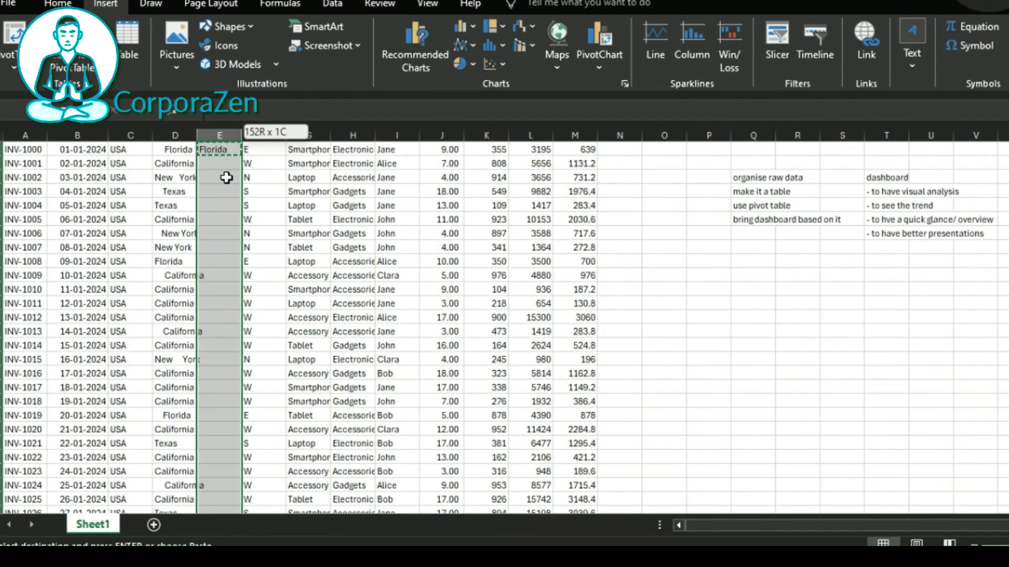
pyautogui.hotkey('ctrl', 'shift', 'Down')
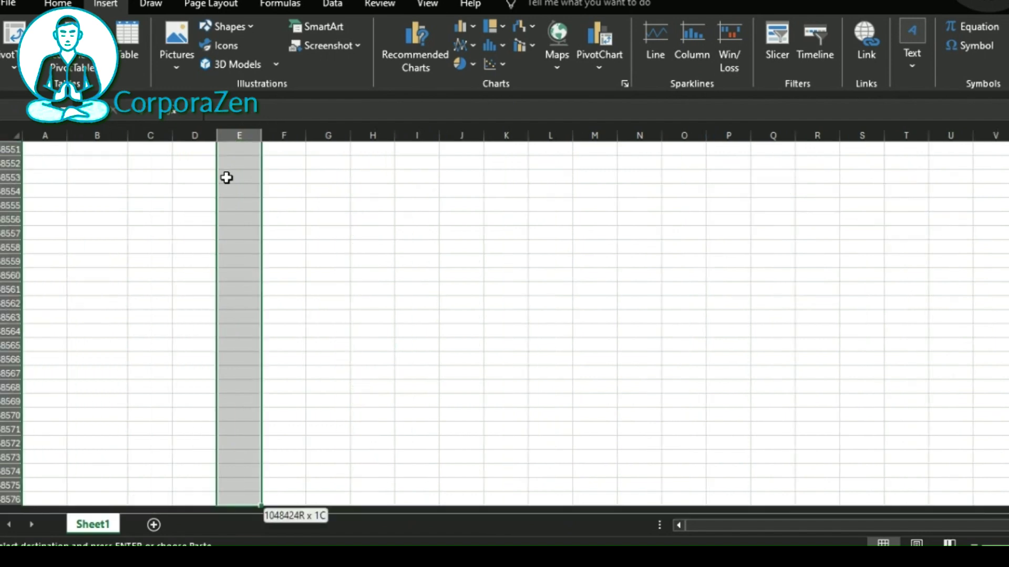
pyautogui.hotkey('ctrl', 'shift', 'Up')
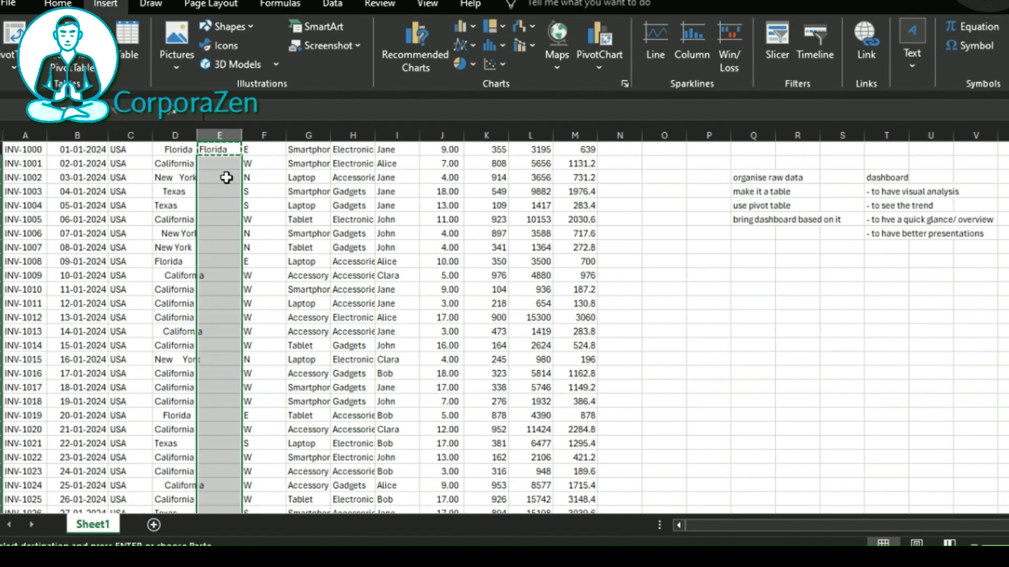
pyautogui.press('Return')
# Compare the trimmed state names in column E with the original entries in column D.
pyautogui.hotkey('ctrl', 'Up')
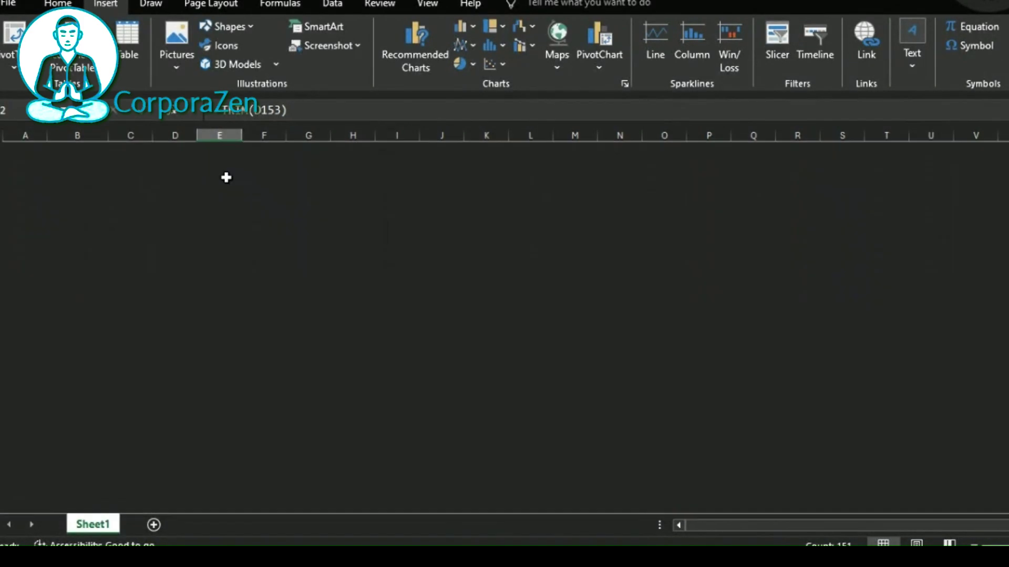
pyautogui.press('Down')
pyautogui.press('Down')
pyautogui.press('Down')
pyautogui.press('Down')
pyautogui.press('Down')
pyautogui.press('Down')
pyautogui.press('Down')
pyautogui.press('Down')
pyautogui.press('Down')
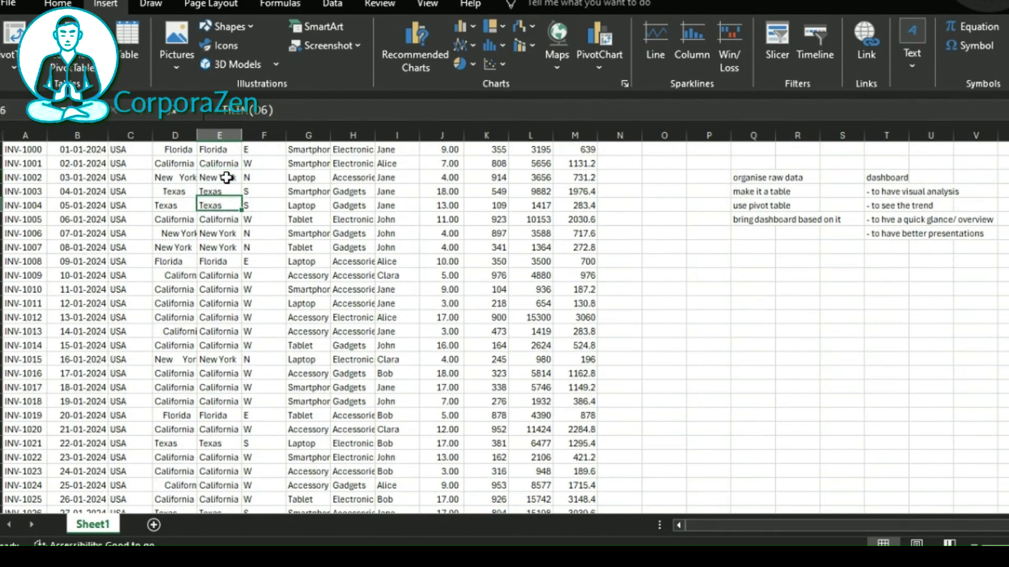
pyautogui.press('Up')
pyautogui.press('Up')
pyautogui.press('Up')
pyautogui.press('Up')
pyautogui.press('Up')
pyautogui.press('Up')
pyautogui.press('Up')
pyautogui.press('Up')
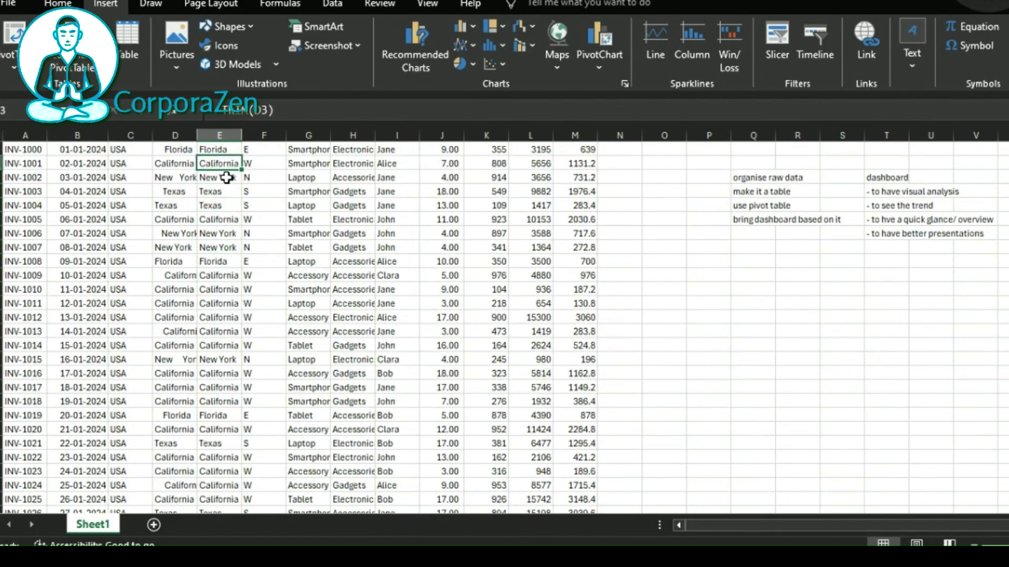
pyautogui.press('Down')
pyautogui.press('Left')
pyautogui.press('Right')
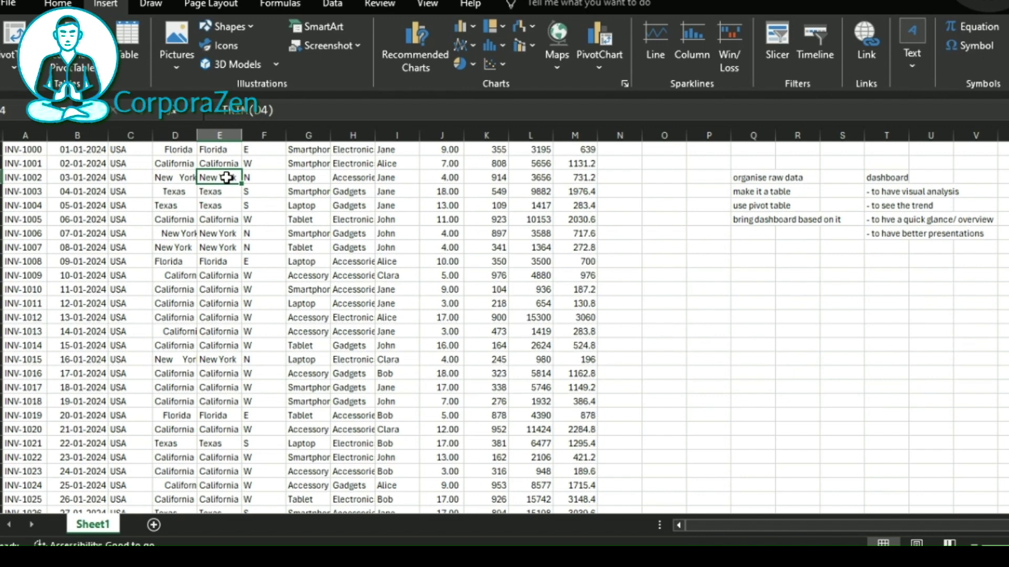
pyautogui.press('Down')
pyautogui.press('Up')
pyautogui.press('Up')
pyautogui.press('Up')
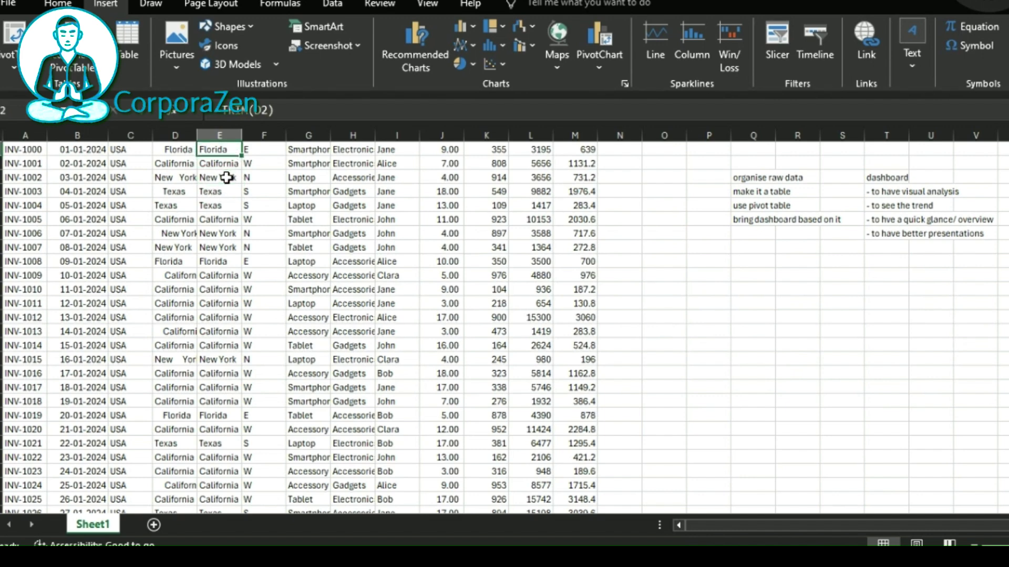
pyautogui.press('Down')
pyautogui.press('Up')
pyautogui.press('Down')
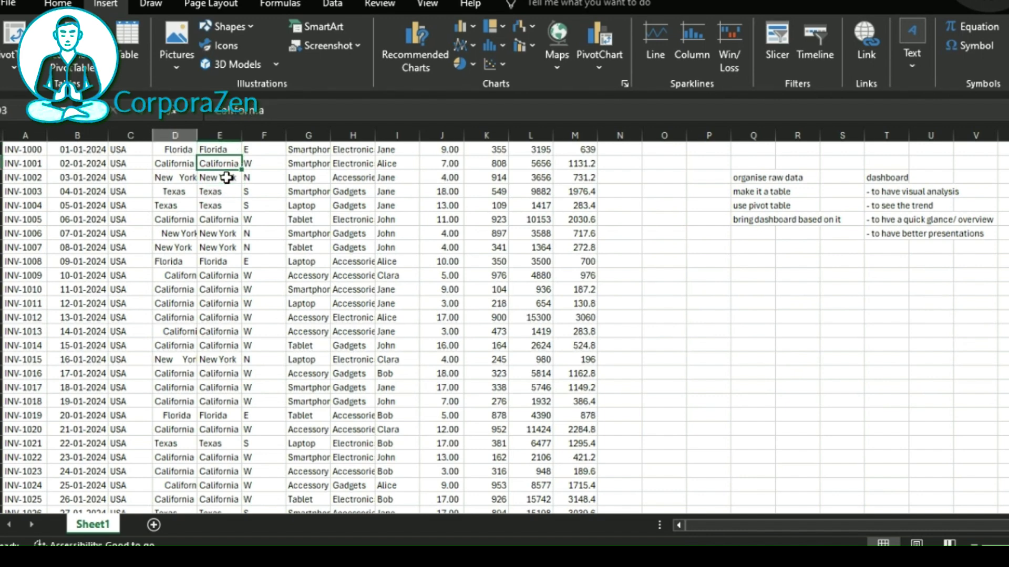
pyautogui.press('Left')
pyautogui.press('Right')
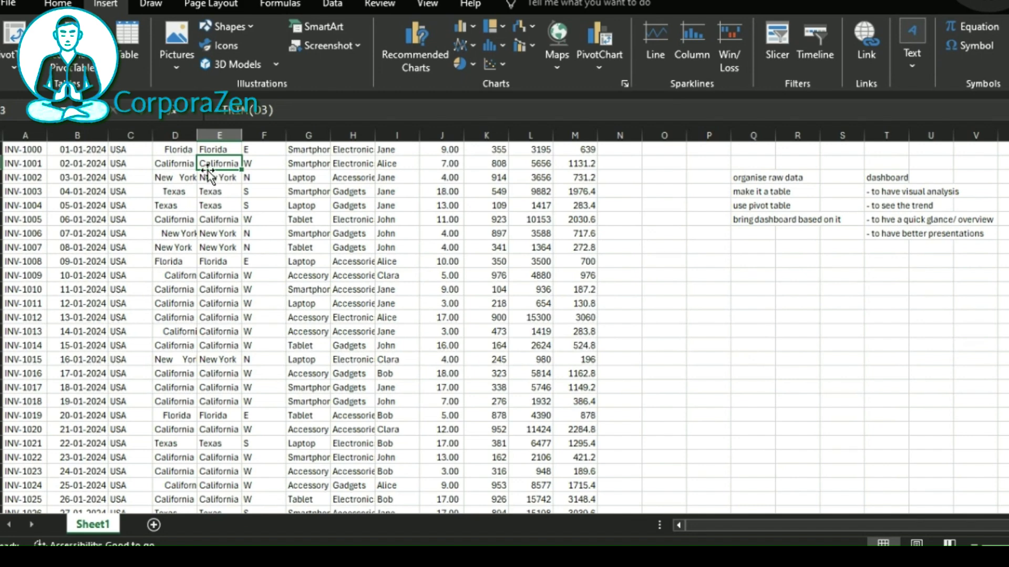
pyautogui.click(217, 191)
# Try deleting the original State column D while column E still holds formulas, and undo the deletion.
pyautogui.click(166, 135)
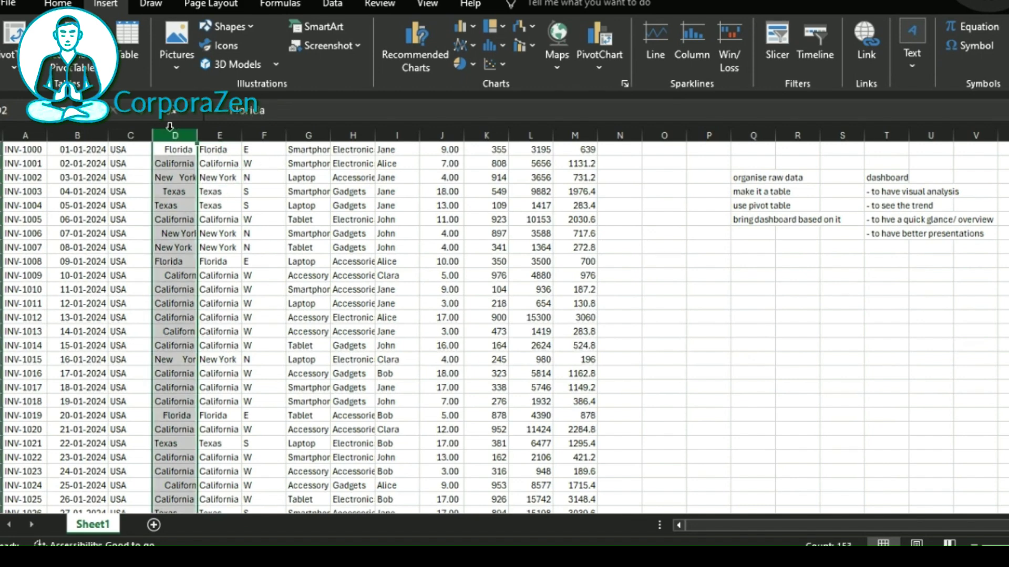
pyautogui.hotkey('ctrl', '-')
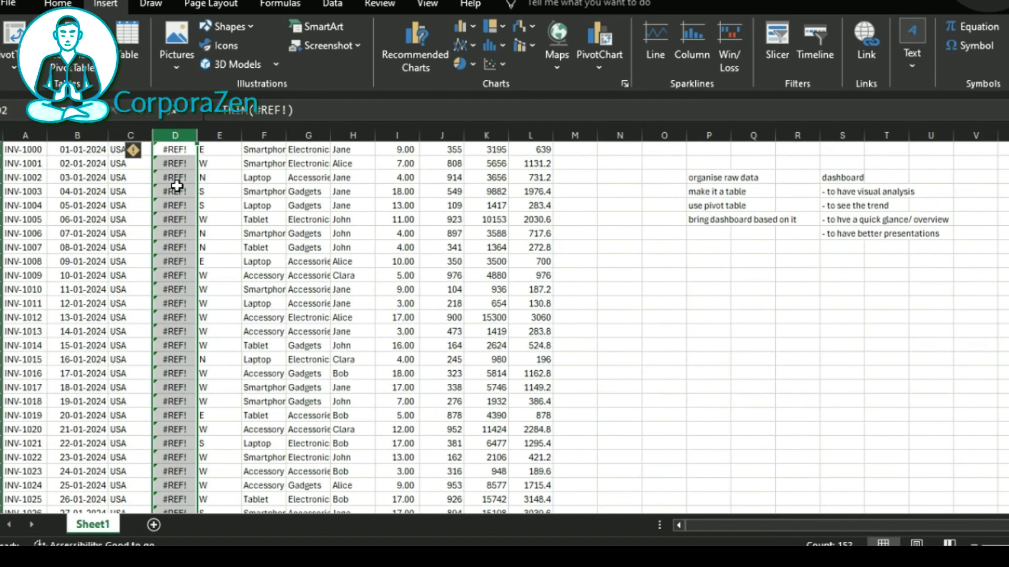
pyautogui.hotkey('ctrl', 'z')
# Copy the State header from D1 to cell E1 above the trimmed state names.
pyautogui.click(212, 152)
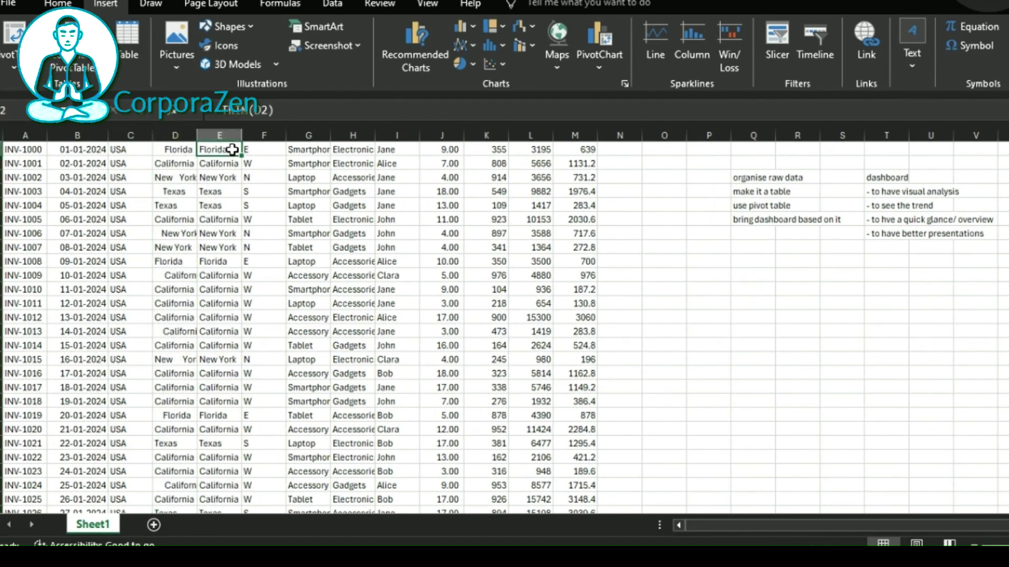
pyautogui.press('Up')
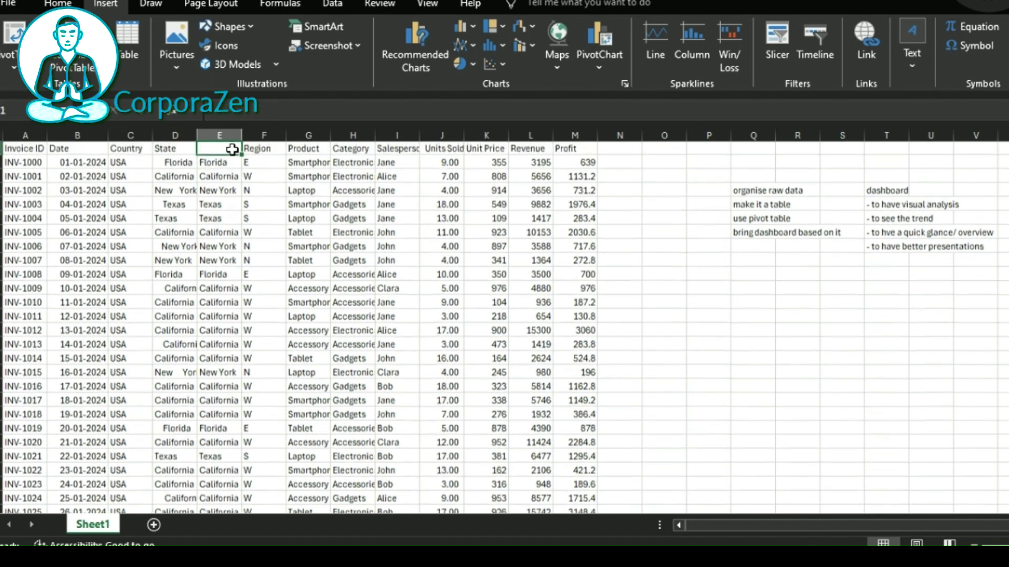
pyautogui.press('Down')
pyautogui.press('Up')
pyautogui.press('Left')
pyautogui.hotkey('ctrl', 'c')
pyautogui.click(232, 149)
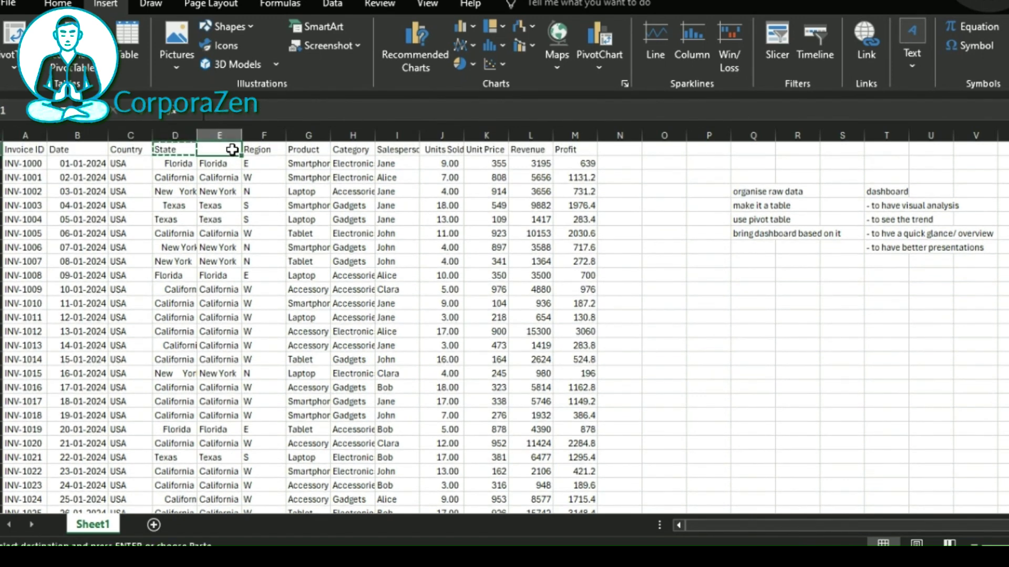
pyautogui.press('Return')
# Convert the TRIM formulas in E2:E153 to plain values in place and check a few of the resulting cells.
pyautogui.press('Down')
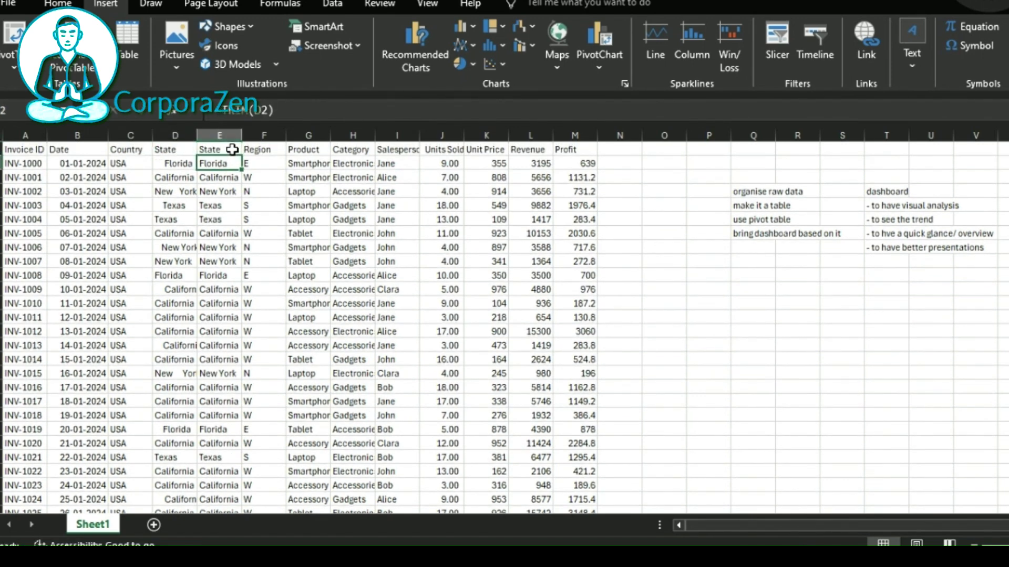
pyautogui.hotkey('ctrl', 'shift', 'Down')
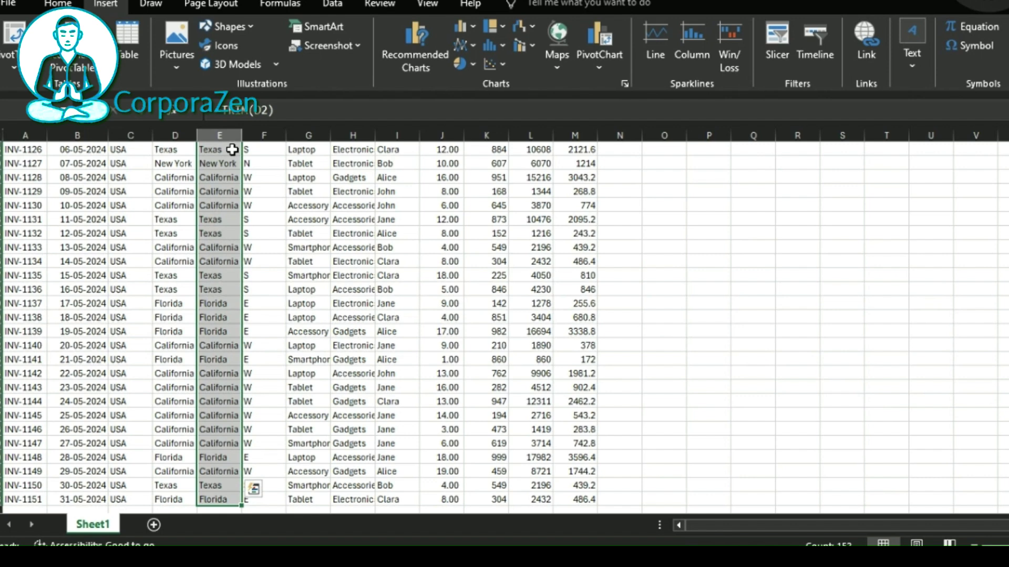
pyautogui.hotkey('ctrl', 'c')
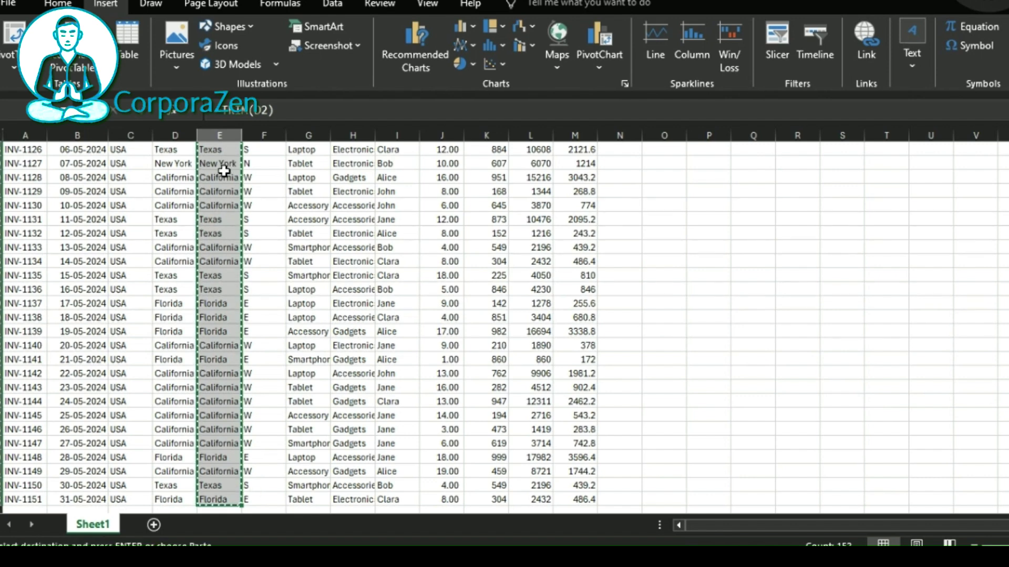
pyautogui.rightClick(224, 171)
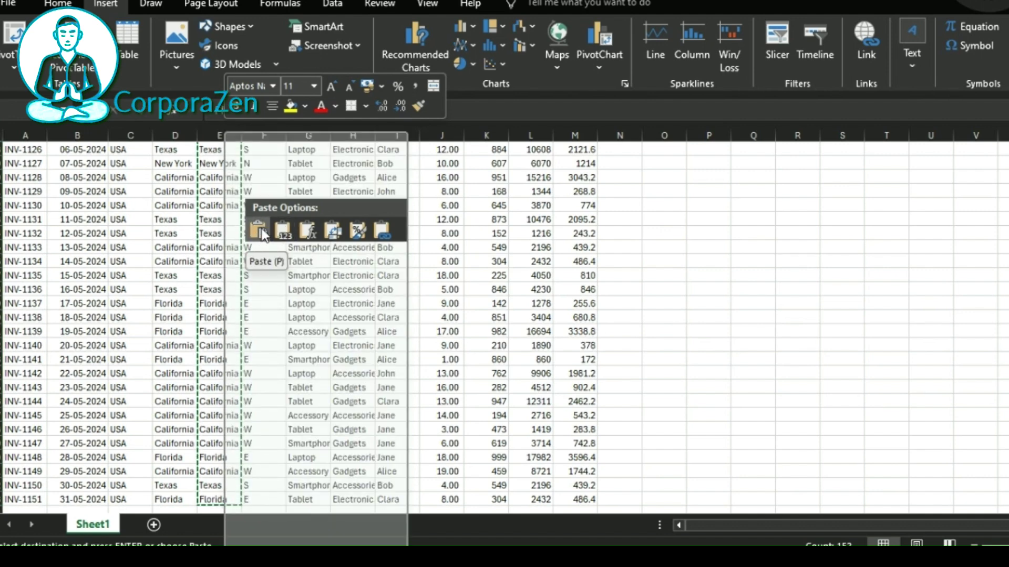
pyautogui.click(262, 232)
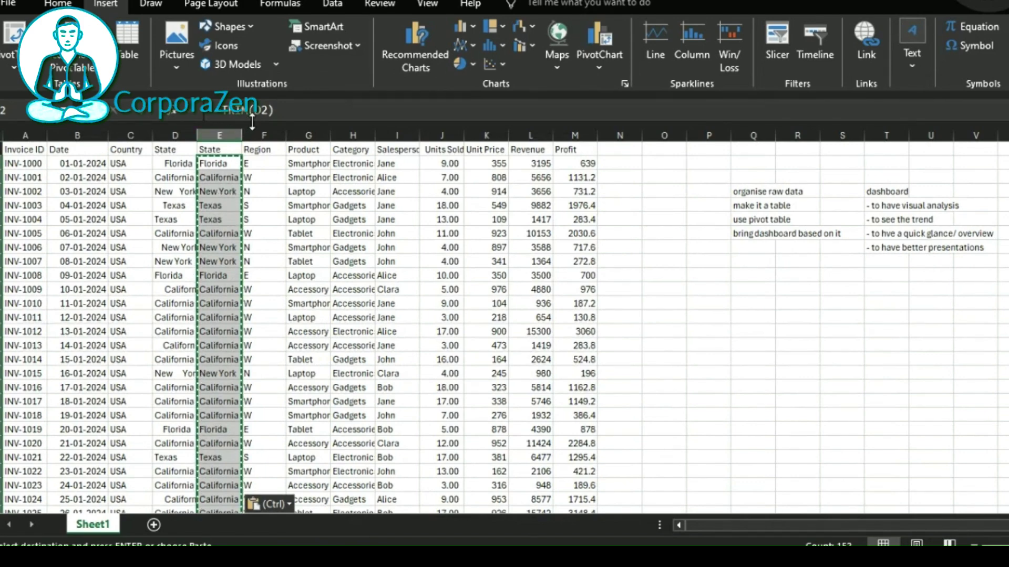
pyautogui.rightClick(214, 165)
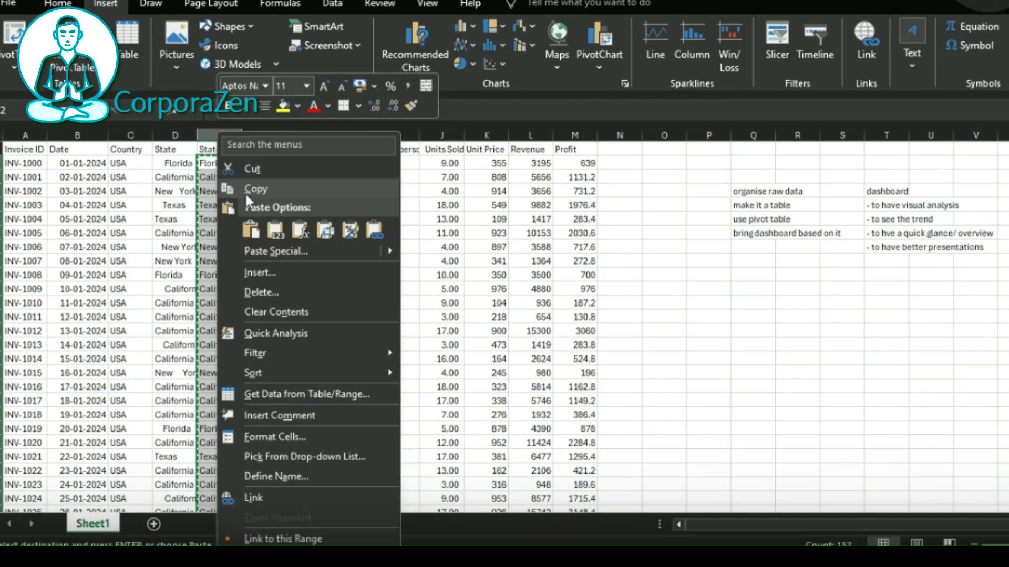
pyautogui.click(272, 233)
pyautogui.click(216, 174)
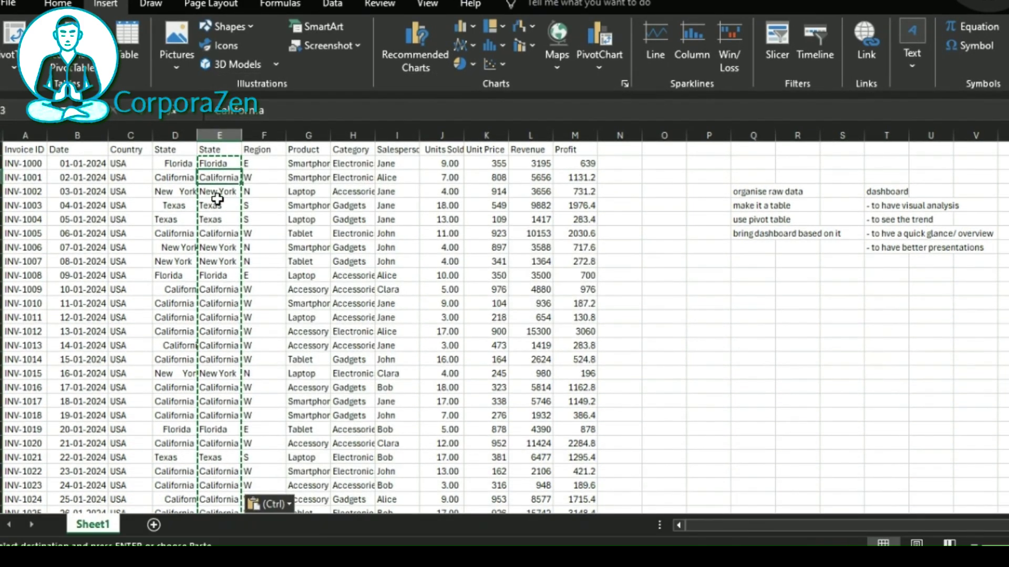
pyautogui.click(218, 209)
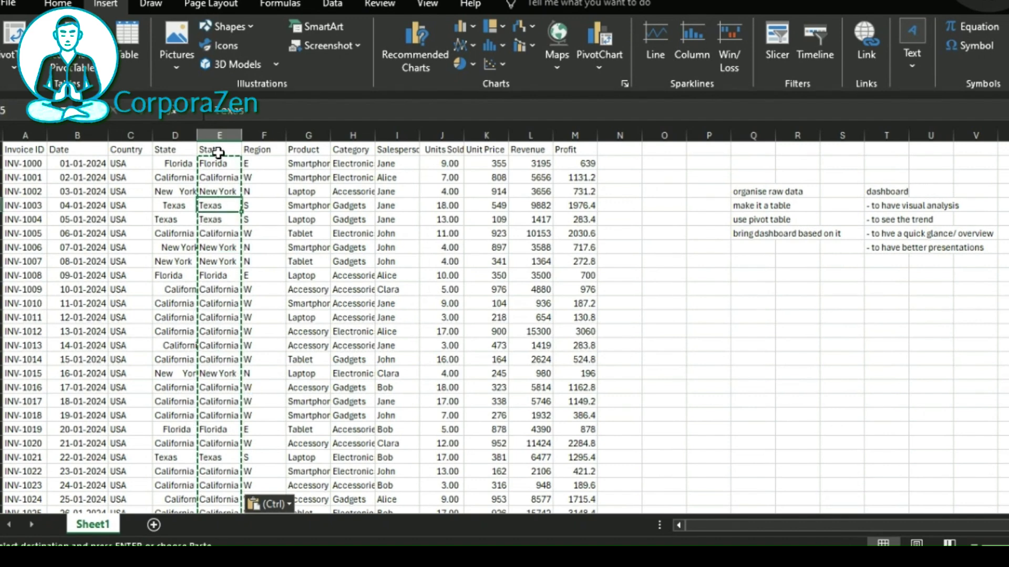
# Delete the original untrimmed State column D.
pyautogui.click(174, 135)
pyautogui.hotkey('ctrl', '-')
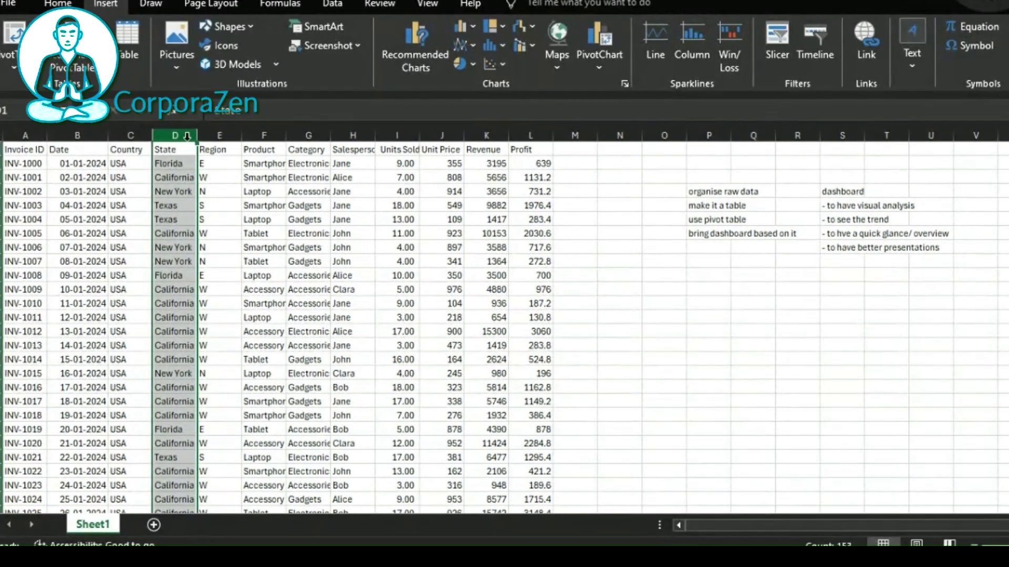
pyautogui.click(220, 163)
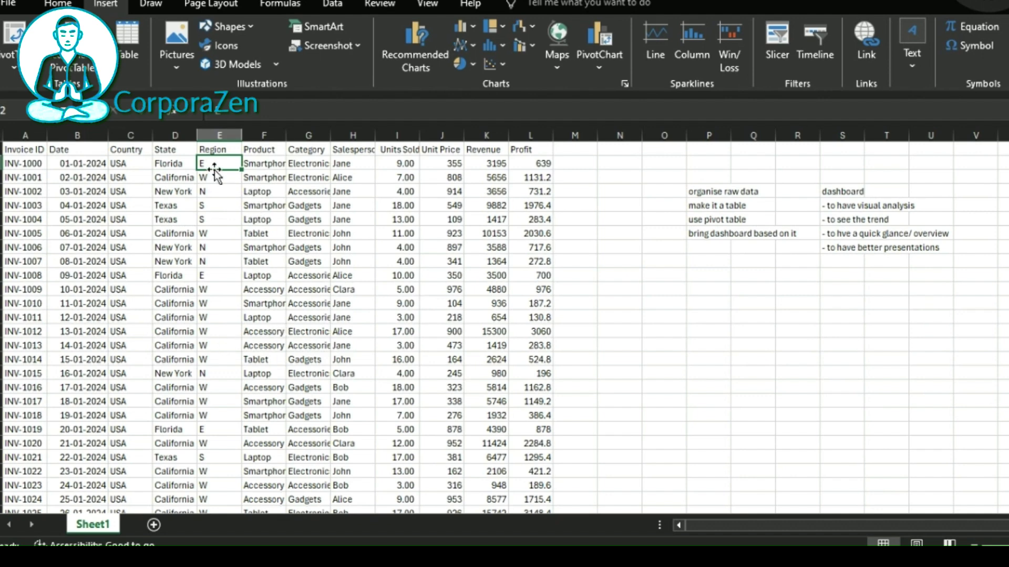
# Try replacing all occurrences of E with East in the Region column, check the column, and undo the replacement.
pyautogui.click(229, 131)
pyautogui.hotkey('ctrl', 'f')
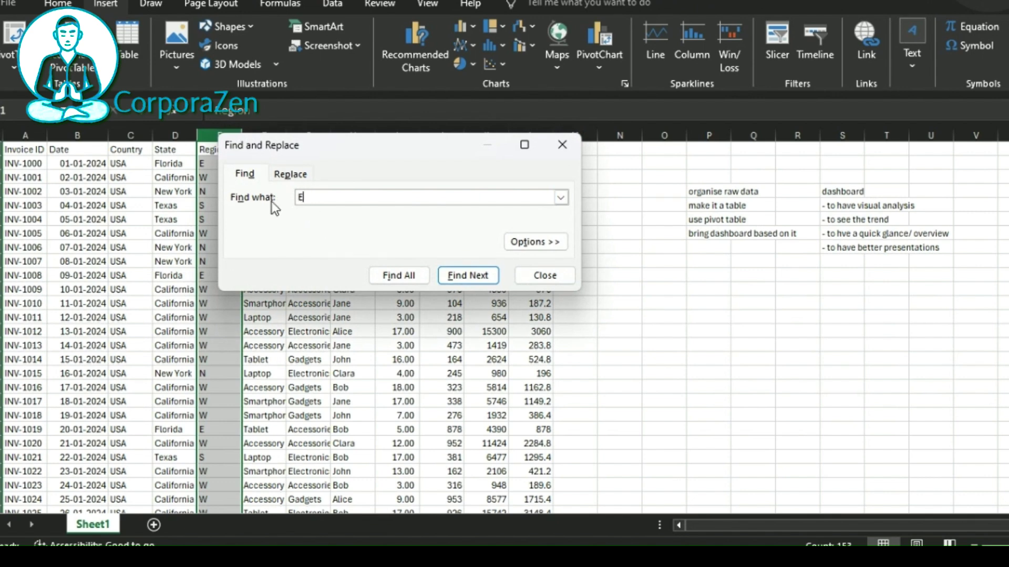
pyautogui.hotkey('ctrl', 'h')
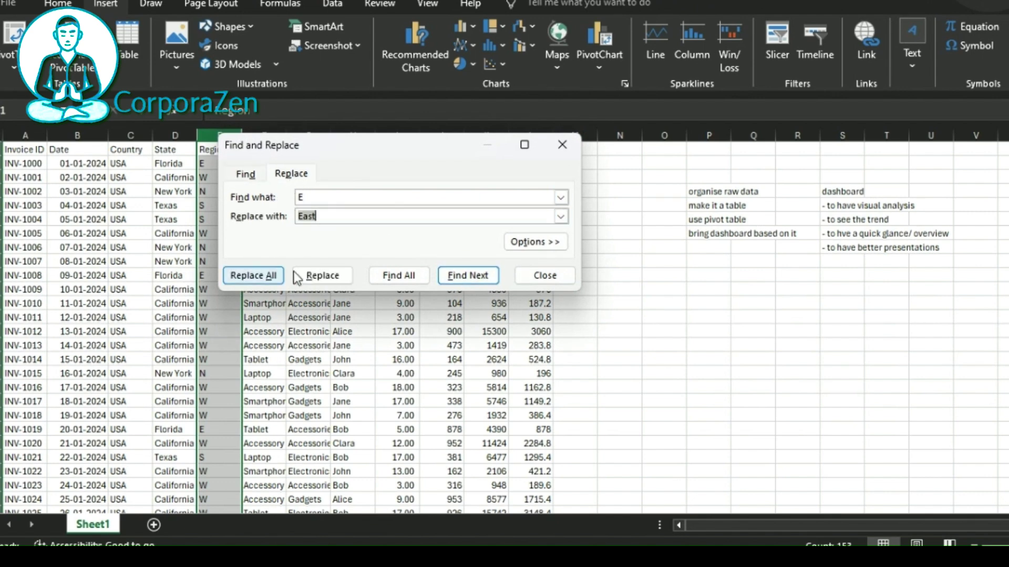
pyautogui.click(255, 275)
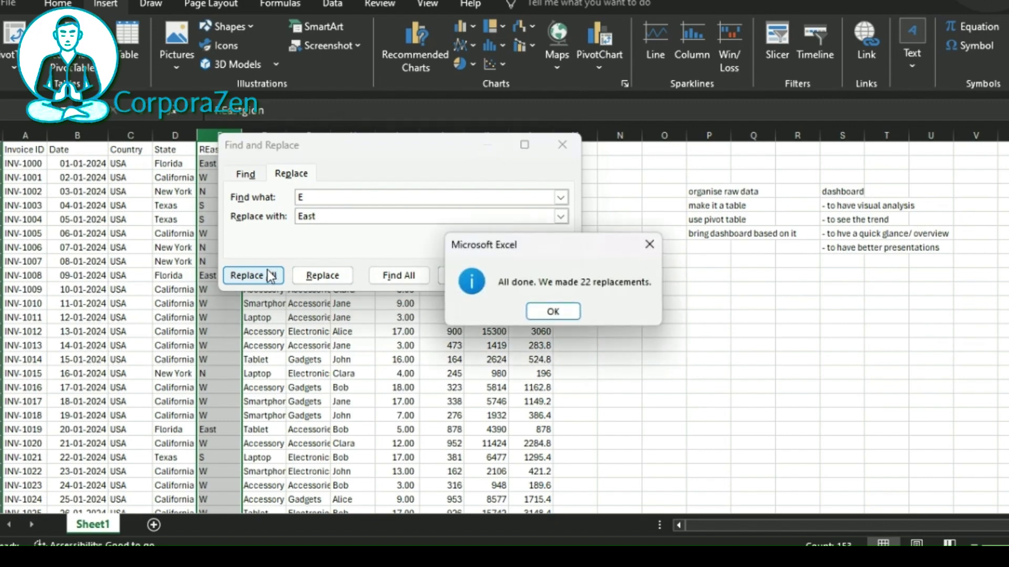
pyautogui.click(553, 313)
pyautogui.moveTo(342, 161); pyautogui.dragTo(628, 148)
pyautogui.scroll(-9, 212, 233)
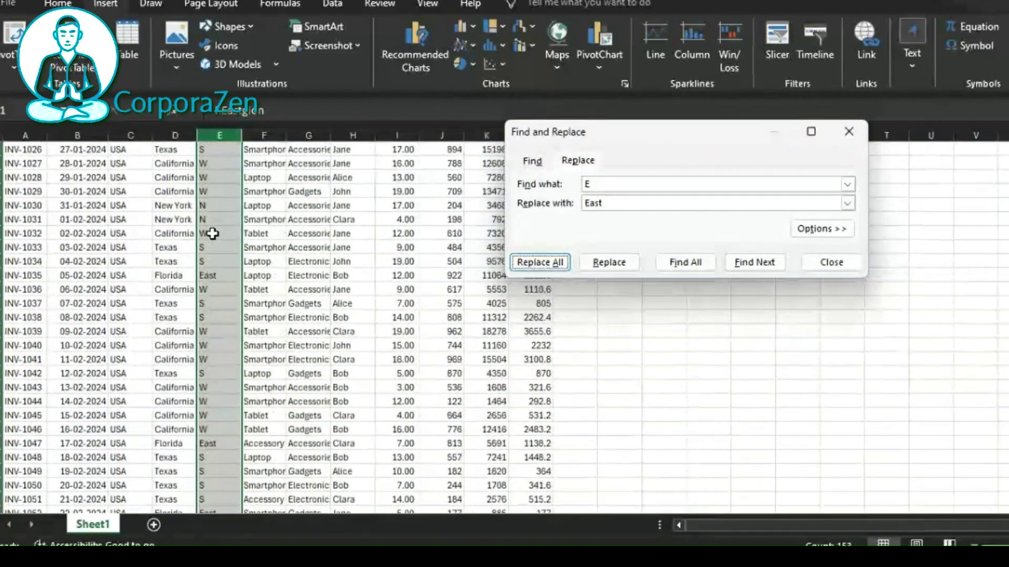
pyautogui.scroll(9, 212, 233)
pyautogui.click(808, 261)
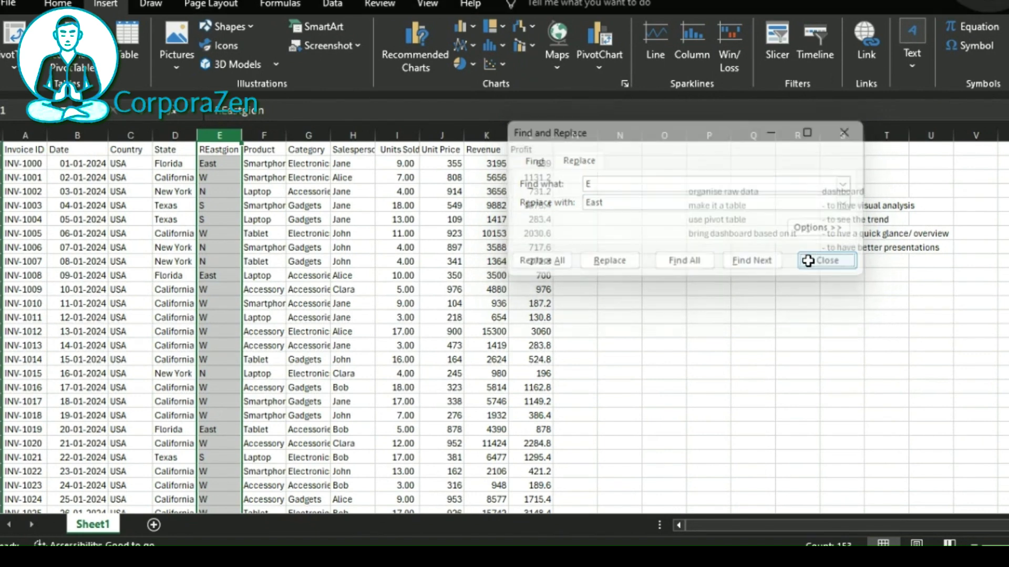
pyautogui.hotkey('ctrl', 'z')
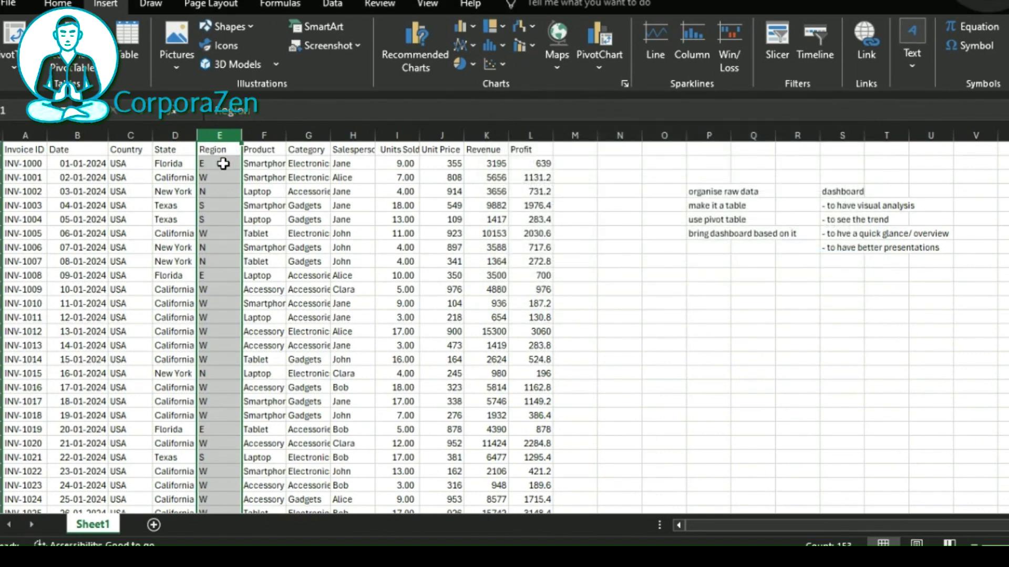
# Add the note "ctrk+A" in cell O9 beside the invoice data.
pyautogui.click(223, 164)
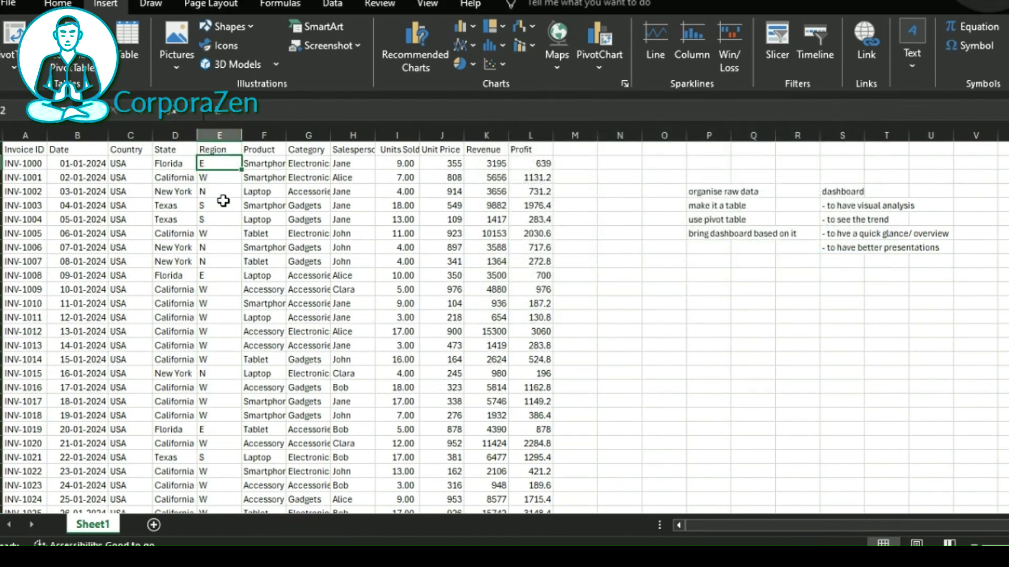
pyautogui.click(284, 234)
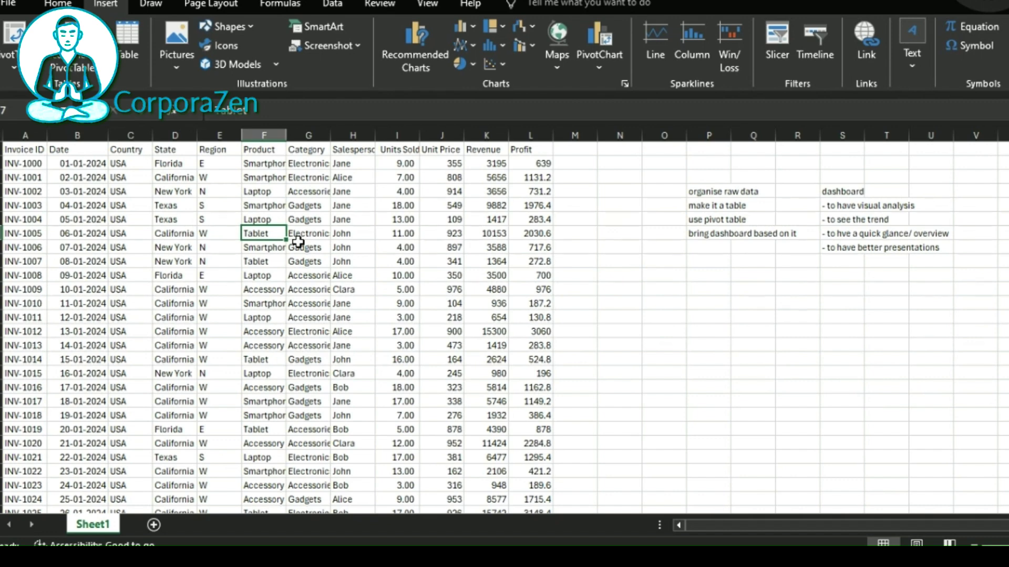
pyautogui.hotkey('ctrl', 'a')
pyautogui.click(656, 261)
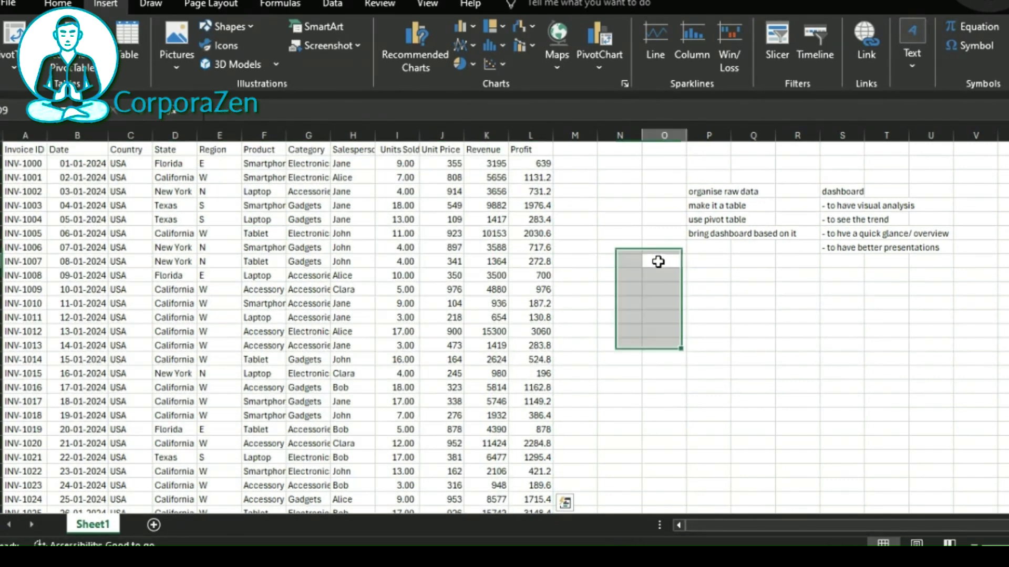
pyautogui.write('ctrl')
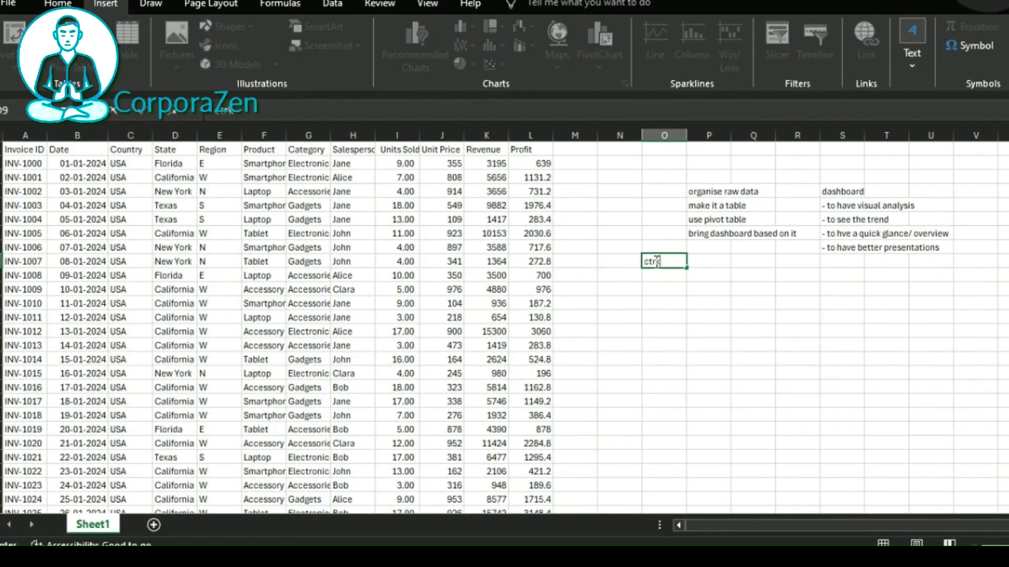
pyautogui.write('k+A')
pyautogui.press('Tab')
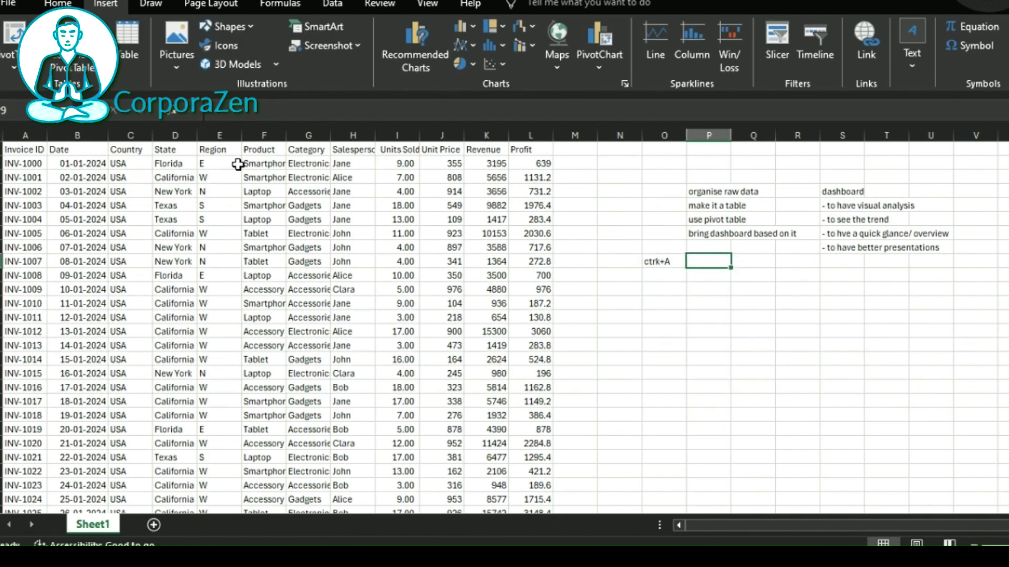
# Select the whole invoice data range and sort it by Region on cell values from A to Z.
pyautogui.click(215, 201)
pyautogui.hotkey('ctrl', 'a')
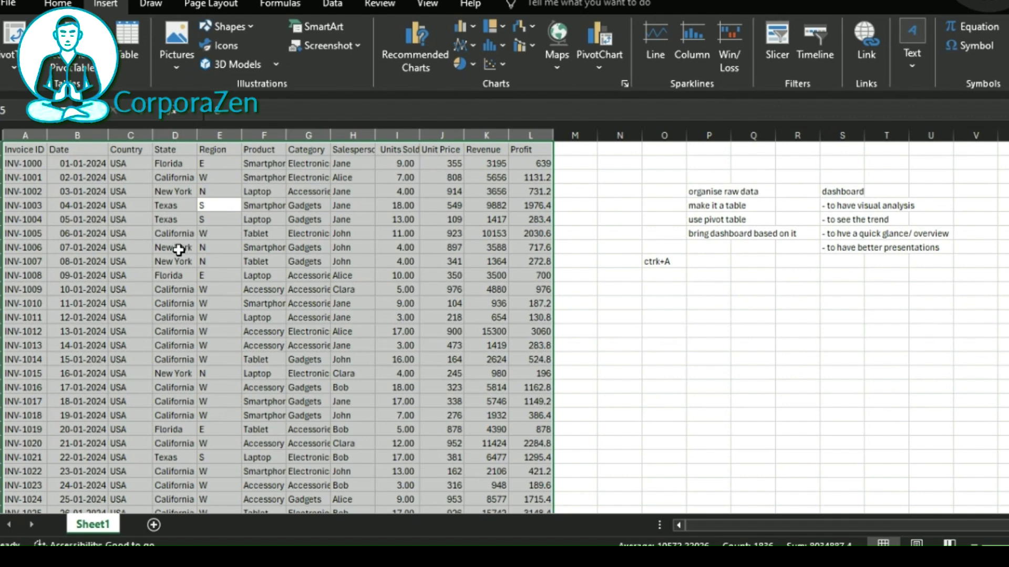
pyautogui.click(332, 7)
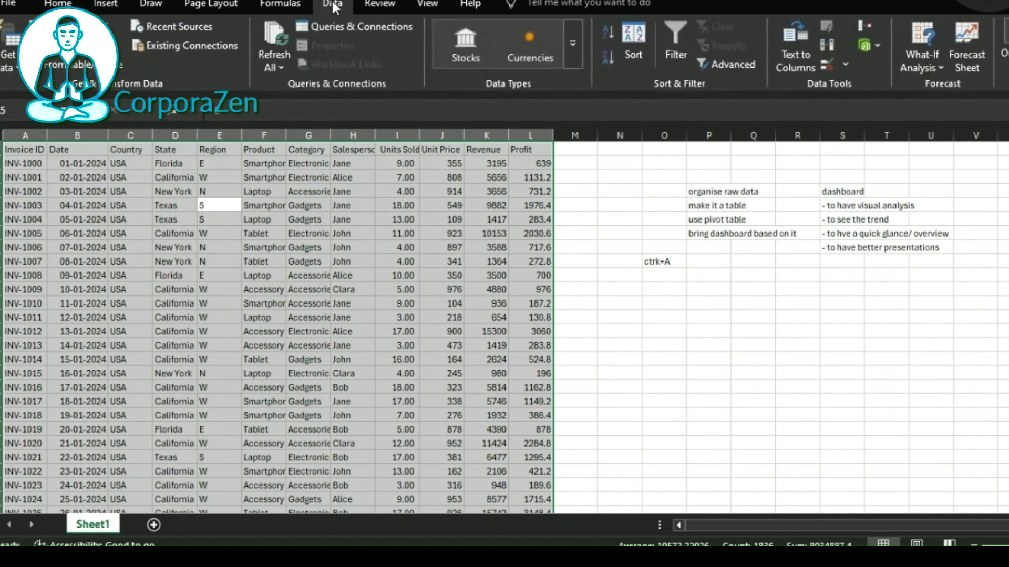
pyautogui.click(631, 58)
pyautogui.moveTo(370, 73); pyautogui.dragTo(631, 32)
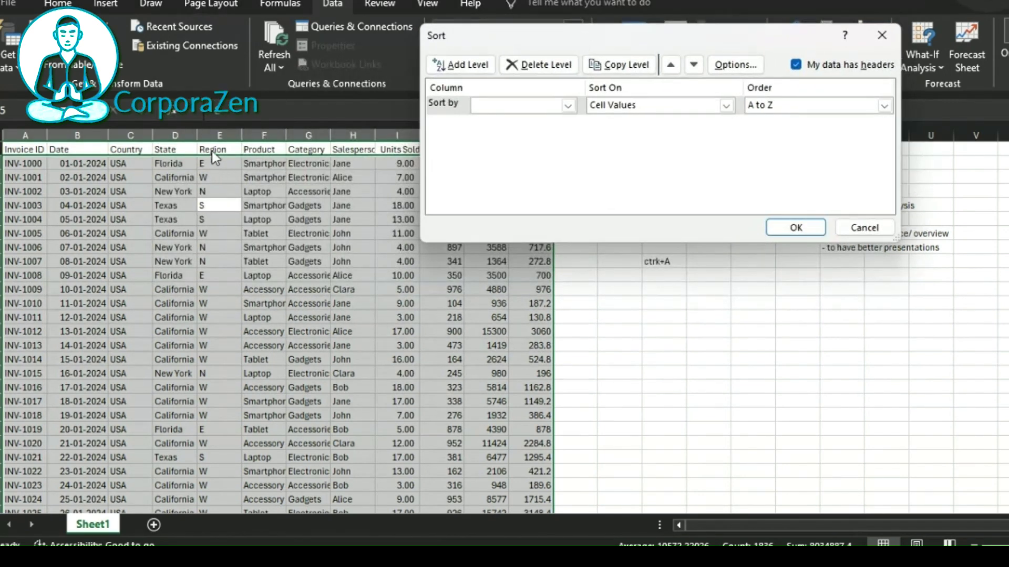
pyautogui.click(568, 105)
pyautogui.click(526, 155)
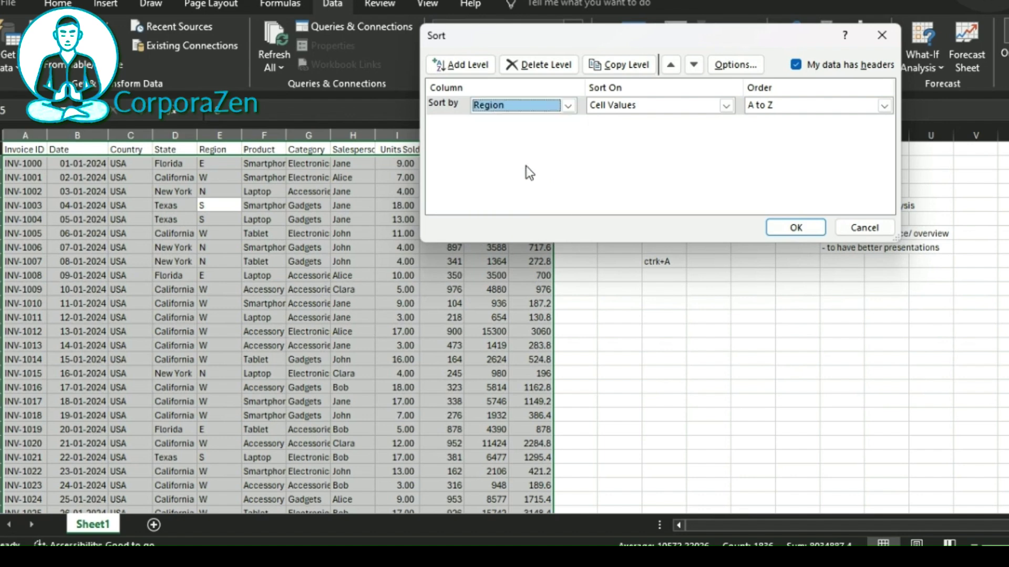
pyautogui.click(795, 228)
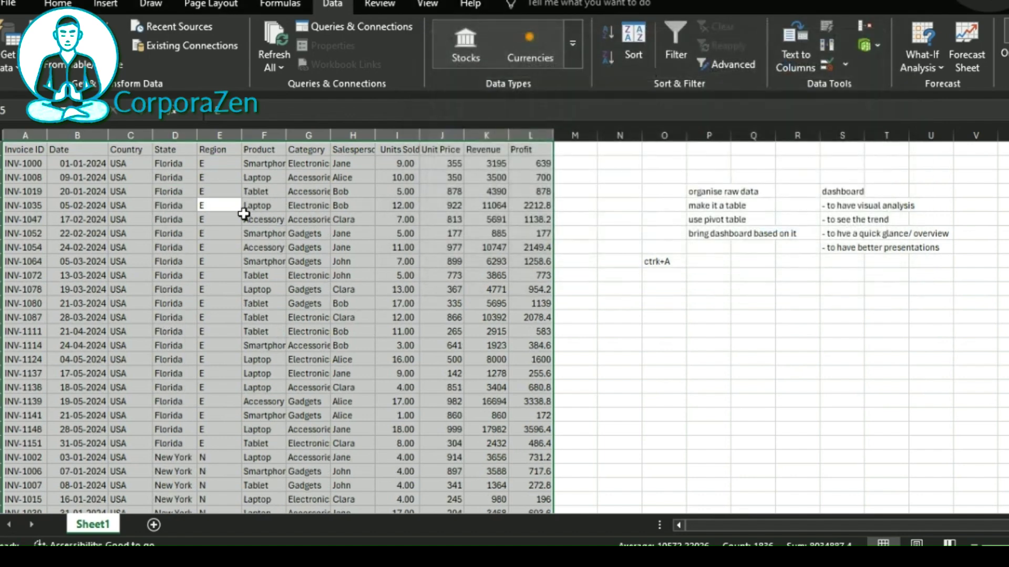
# Enter East as the region in E2, go down to the first N row, and undo both the entry and the Region sort.
pyautogui.click(216, 164)
pyautogui.write('Ea')
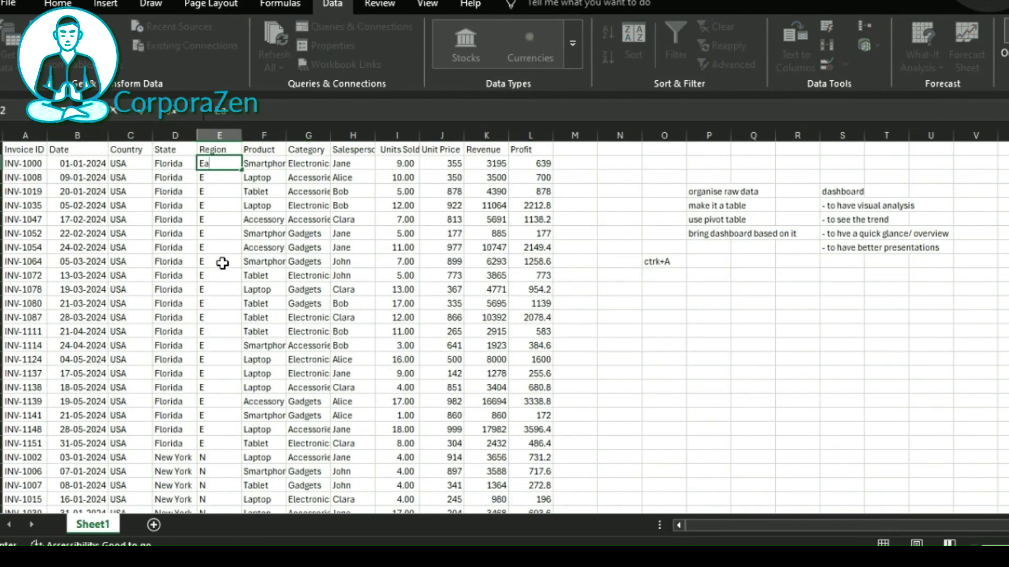
pyautogui.press('Return')
pyautogui.press('Down')
pyautogui.press('Down')
pyautogui.press('Down')
pyautogui.press('Down')
pyautogui.press('Down')
pyautogui.press('Down')
pyautogui.press('Down')
pyautogui.press('Down')
pyautogui.press('Down')
pyautogui.press('Down')
pyautogui.press('Down')
pyautogui.press('Down')
pyautogui.press('Down')
pyautogui.press('Down')
pyautogui.press('Down')
pyautogui.press('Down')
pyautogui.press('Down')
pyautogui.press('Down')
pyautogui.press('Down')
pyautogui.press('Down')
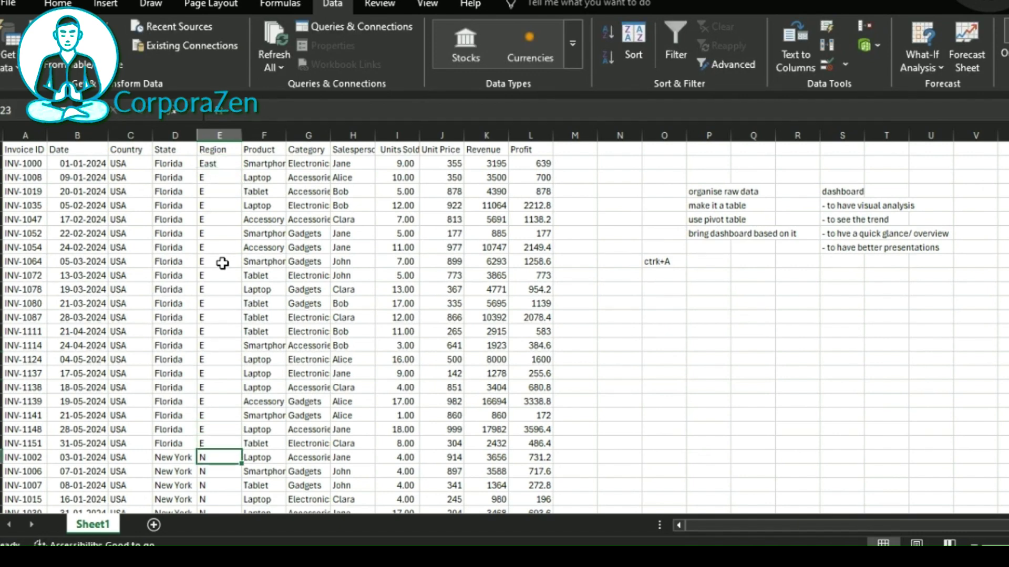
pyautogui.hotkey('ctrl', 'z')
pyautogui.hotkey('ctrl', 'z')
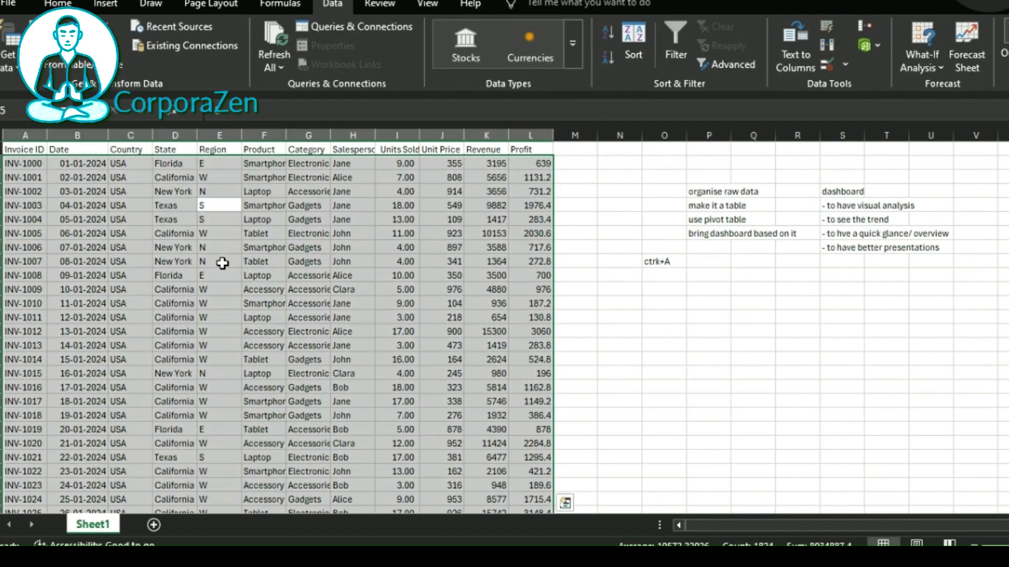
# Try adding filters to the invoice data, first without and then with the header row included in the selection.
pyautogui.click(676, 53)
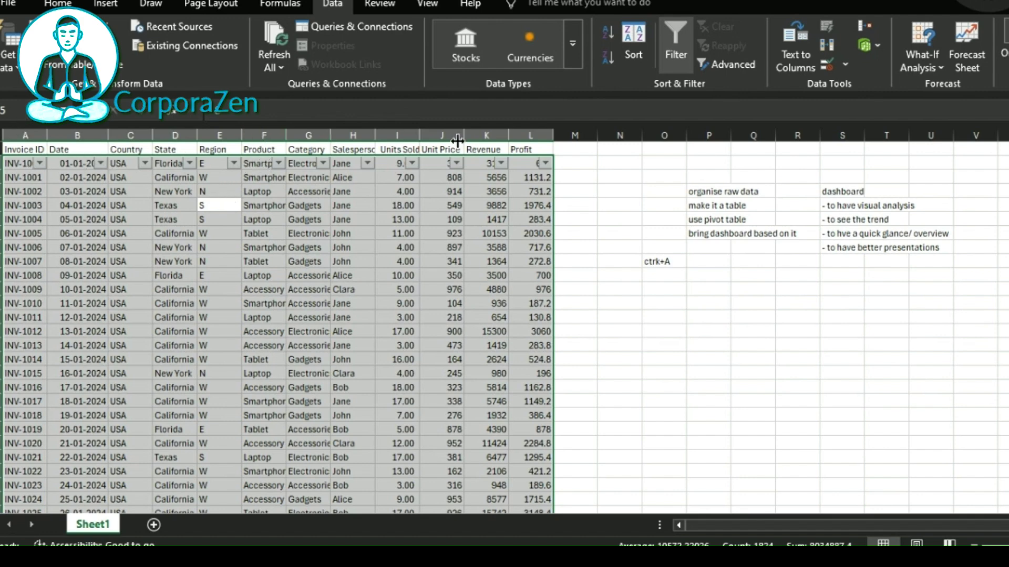
pyautogui.hotkey('ctrl', 'shift', 'l')
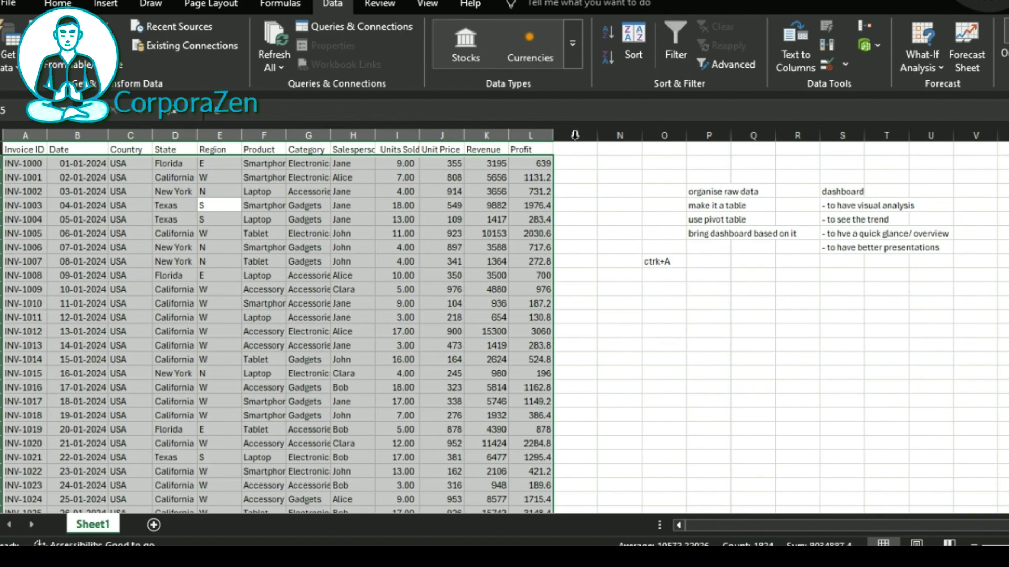
pyautogui.click(70, 149)
pyautogui.hotkey('ctrl', 'a')
pyautogui.scroll(20, 341, 304)
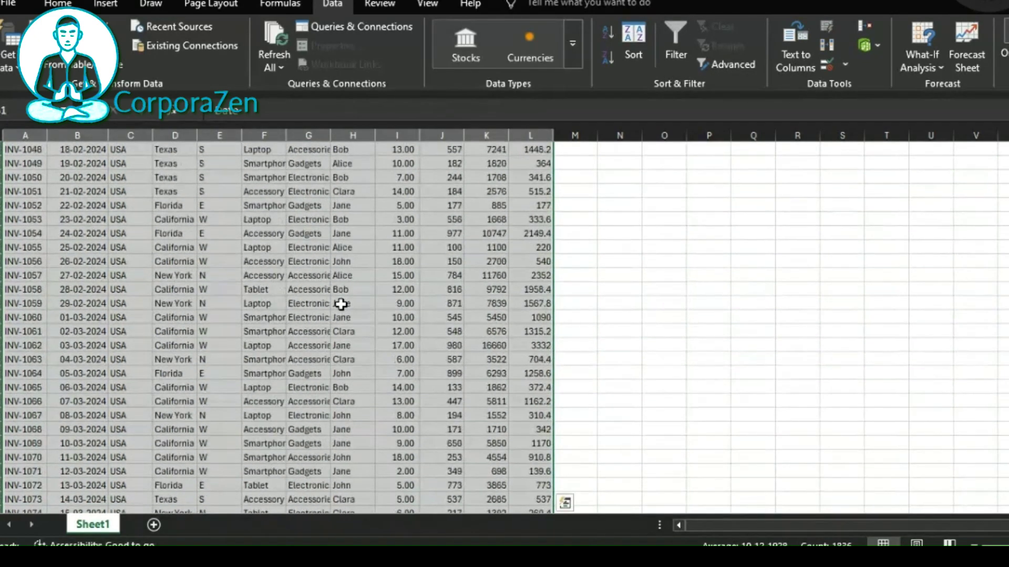
pyautogui.scroll(16, 340, 304)
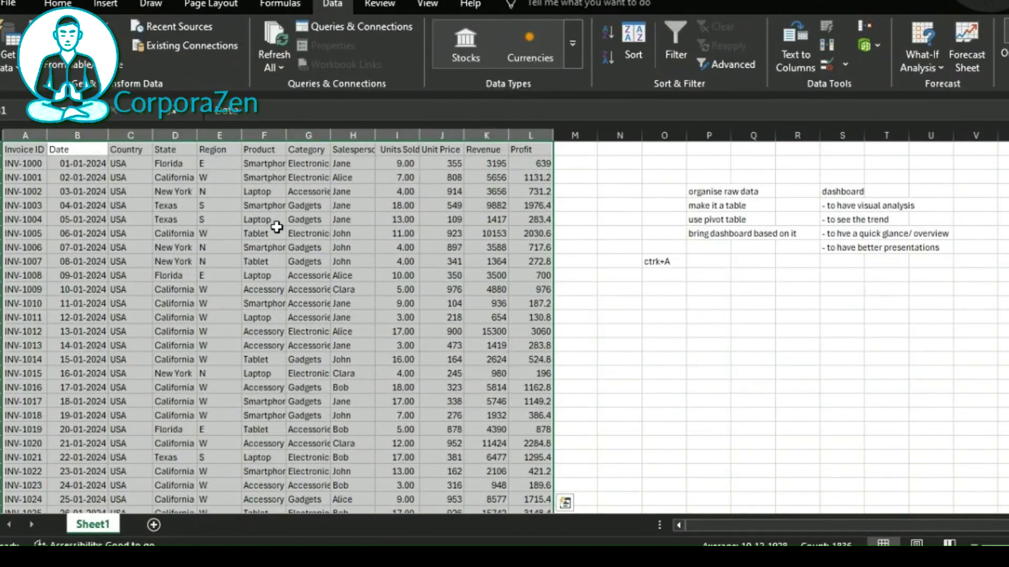
pyautogui.click(674, 36)
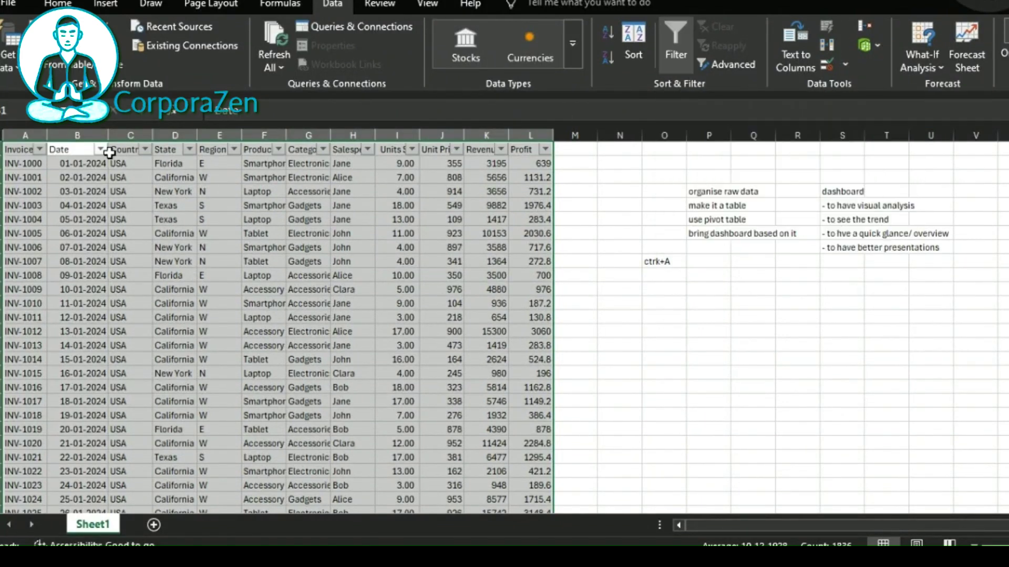
# Filter the Region column to show only the E rows.
pyautogui.click(234, 150)
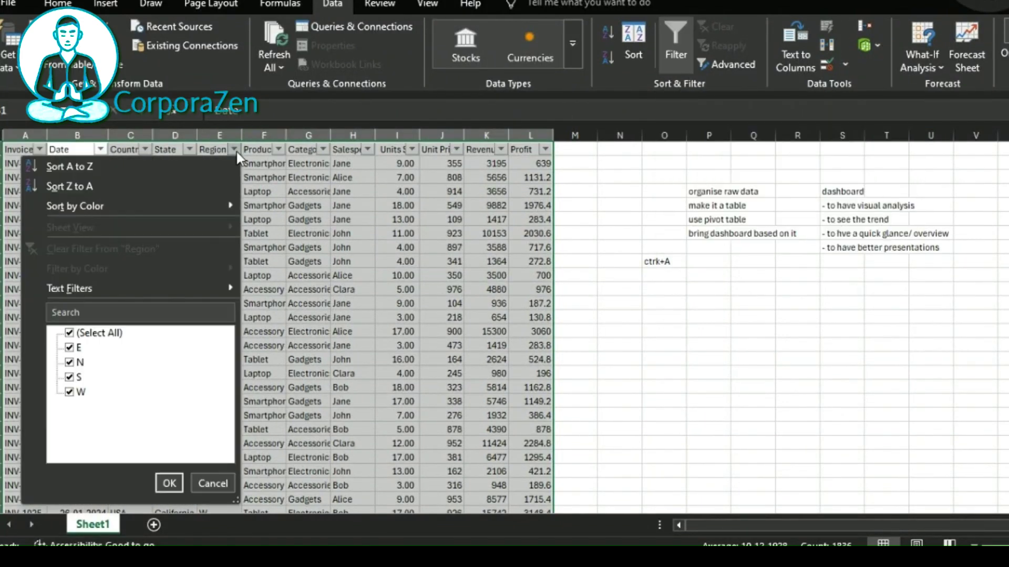
pyautogui.click(69, 333)
pyautogui.click(68, 347)
pyautogui.click(169, 482)
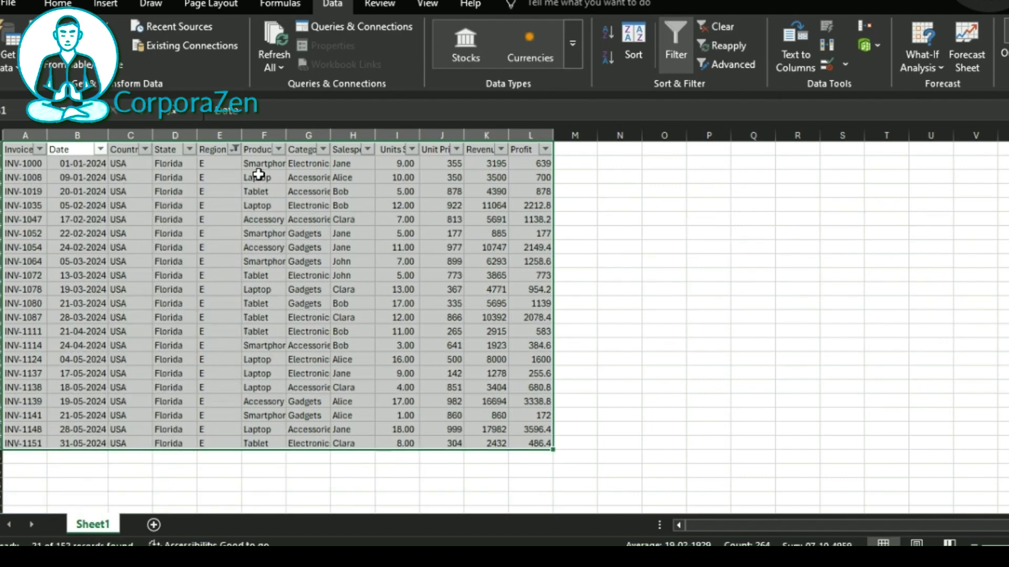
pyautogui.click(213, 166)
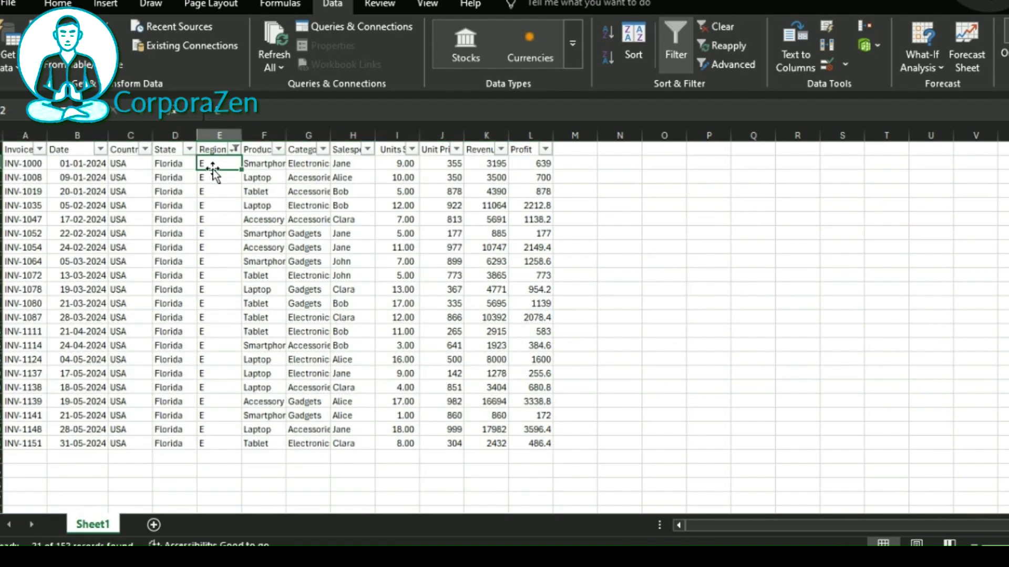
# Switch the Region filter from E to N, and undo the filtering and the header filters.
pyautogui.click(234, 149)
pyautogui.click(68, 347)
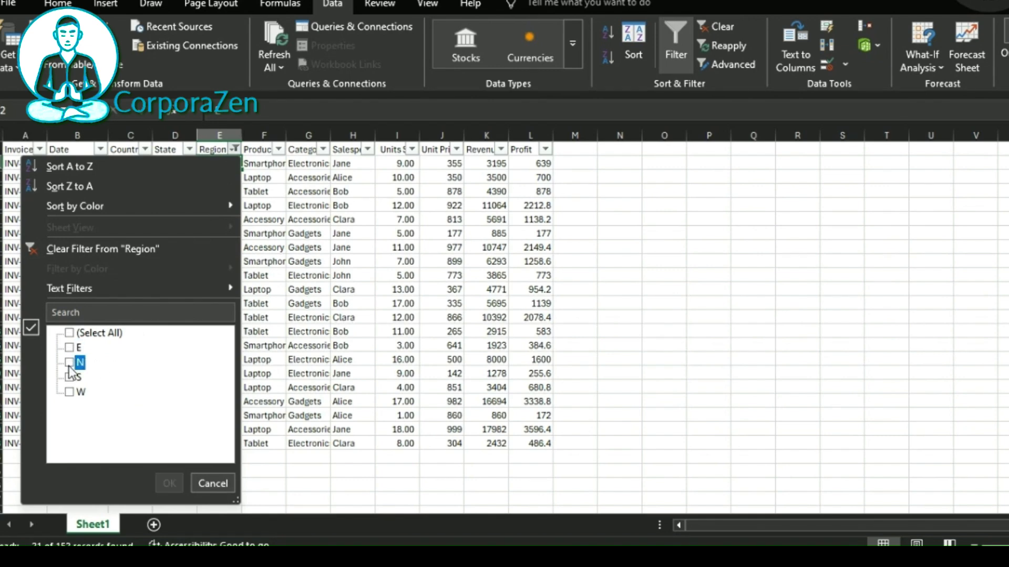
pyautogui.click(69, 362)
pyautogui.click(169, 482)
pyautogui.hotkey('ctrl', 'z')
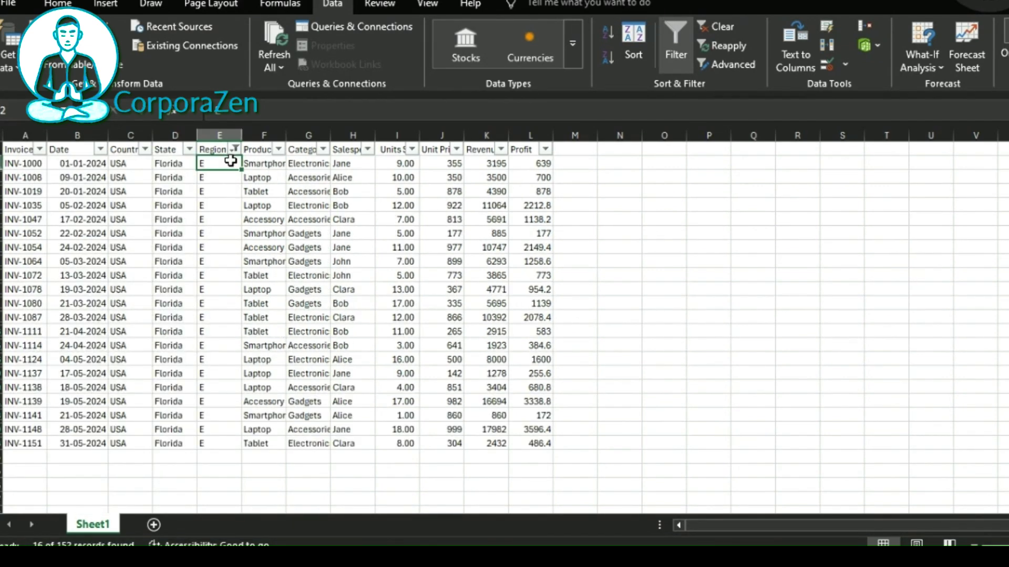
pyautogui.hotkey('ctrl', 'z')
pyautogui.hotkey('ctrl', 'z')
pyautogui.click(310, 248)
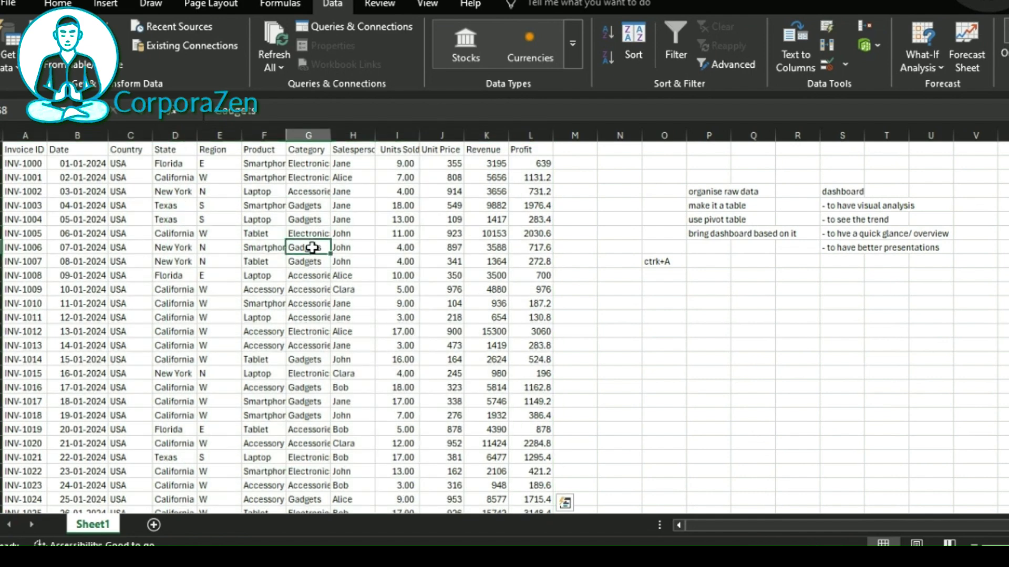
# Add the note "alt+d+f+f" in cell O10 below the ctrk+A note.
pyautogui.click(664, 275)
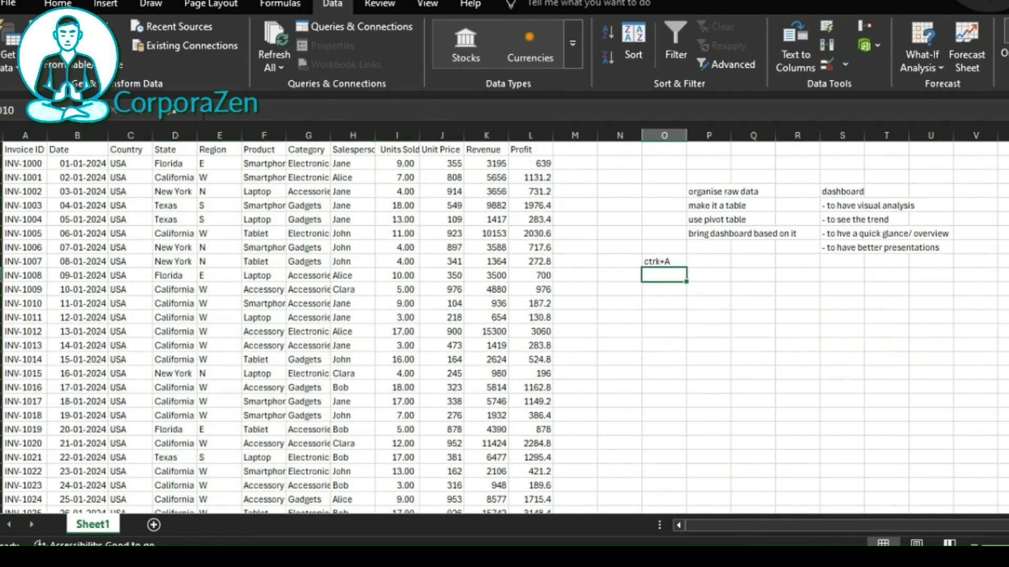
pyautogui.write('alt+d+f+f')
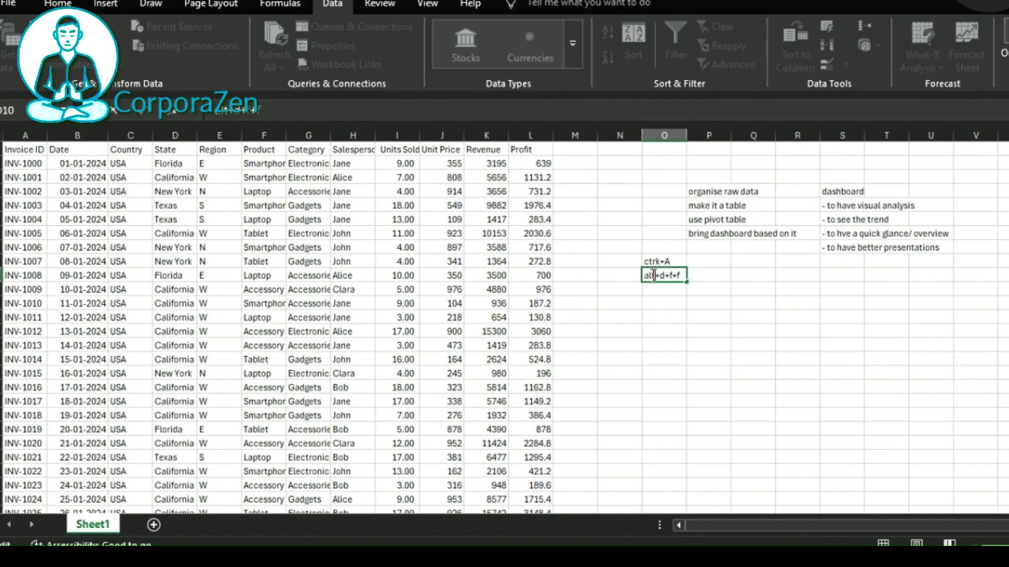
pyautogui.click(715, 281)
# Select the whole invoice data range and add filters to its header row.
pyautogui.click(268, 303)
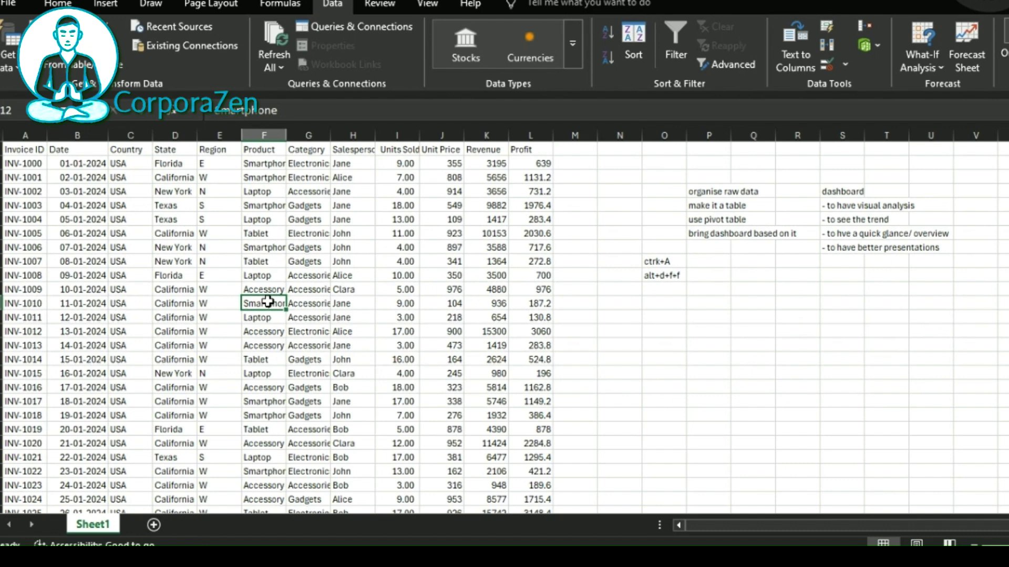
pyautogui.hotkey('ctrl', 'a')
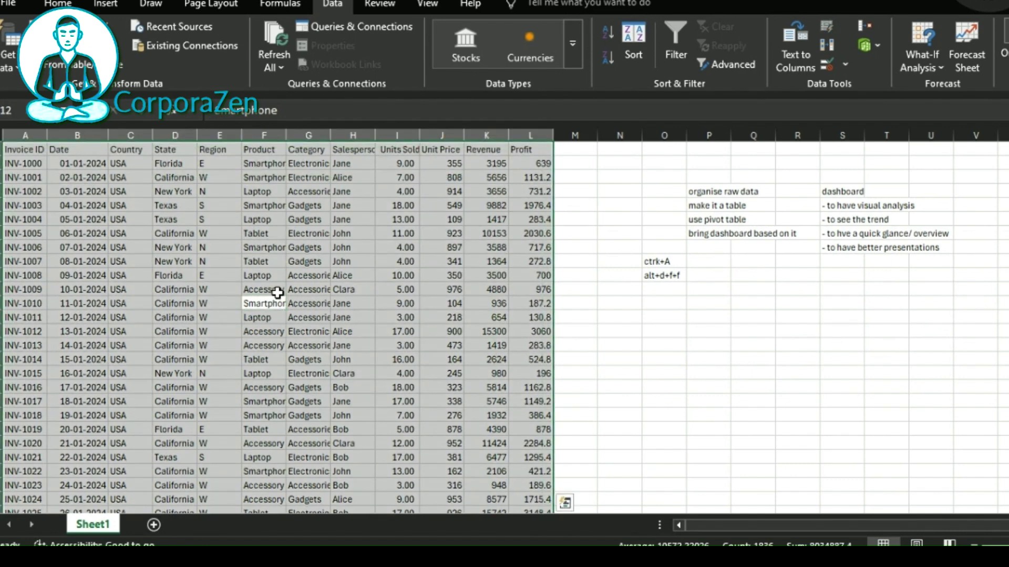
pyautogui.hotkey('alt', 'd')
pyautogui.press('f')
pyautogui.press('f')
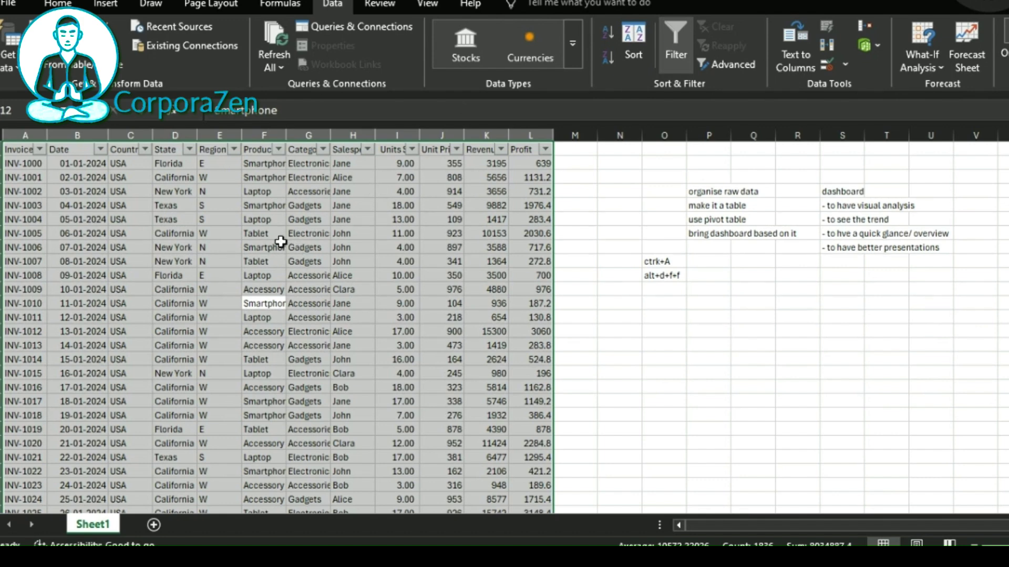
# Filter the Region column so that only region E is shown.
pyautogui.click(234, 149)
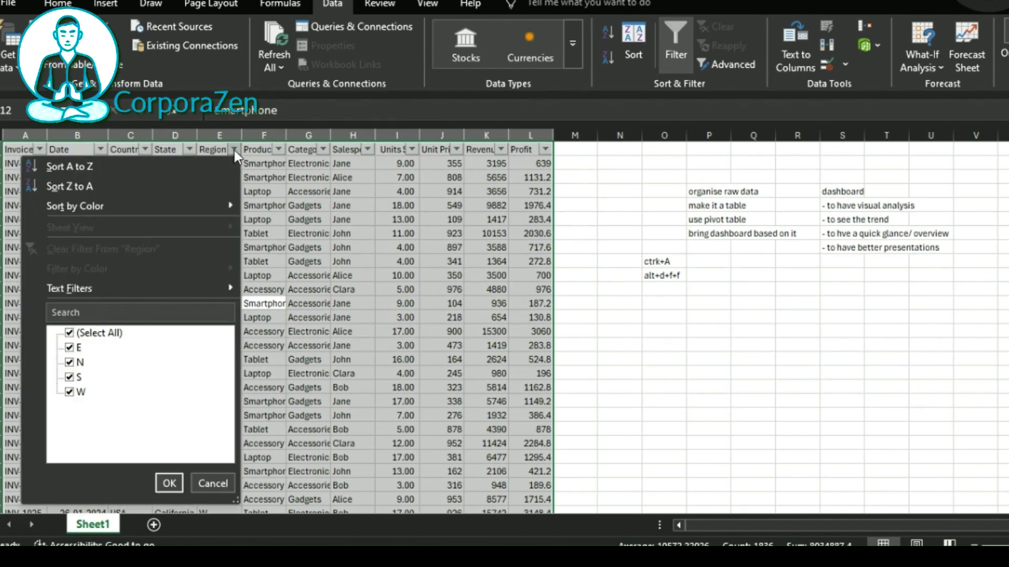
pyautogui.click(213, 484)
pyautogui.click(233, 150)
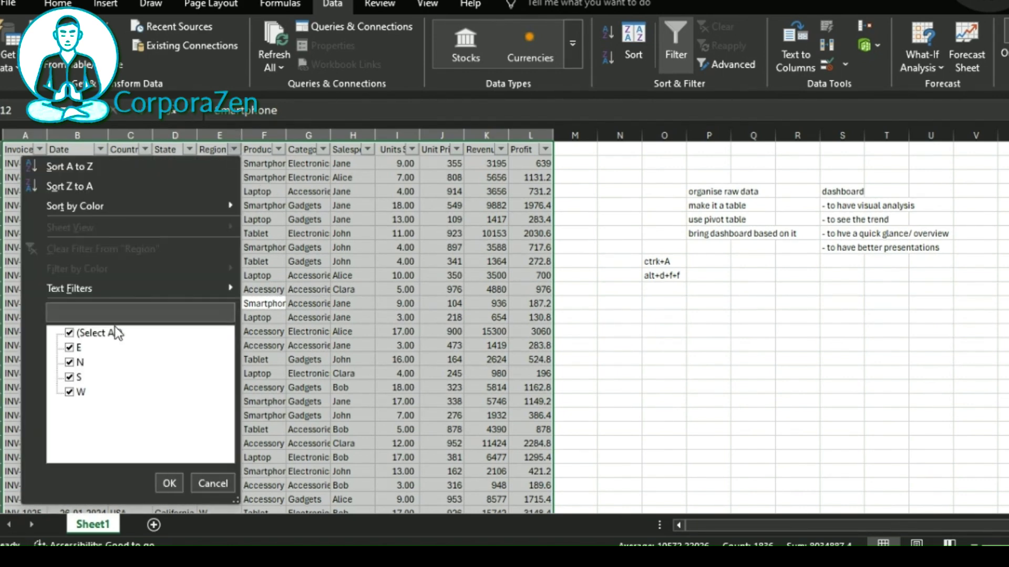
pyautogui.click(70, 335)
pyautogui.click(69, 347)
pyautogui.click(169, 483)
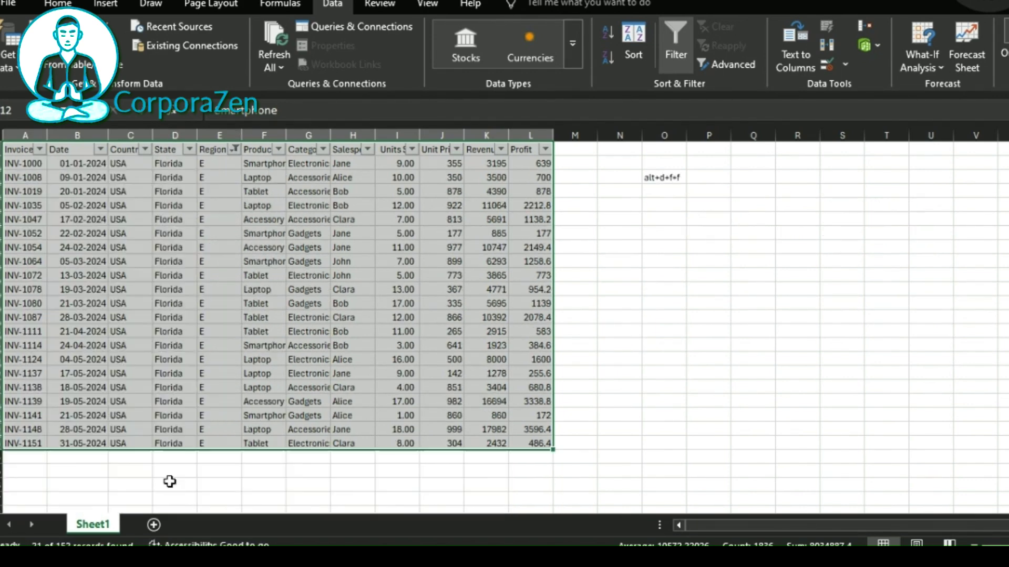
# Show all Region values again in the filter and sort the invoice data by Region from A to Z.
pyautogui.click(235, 150)
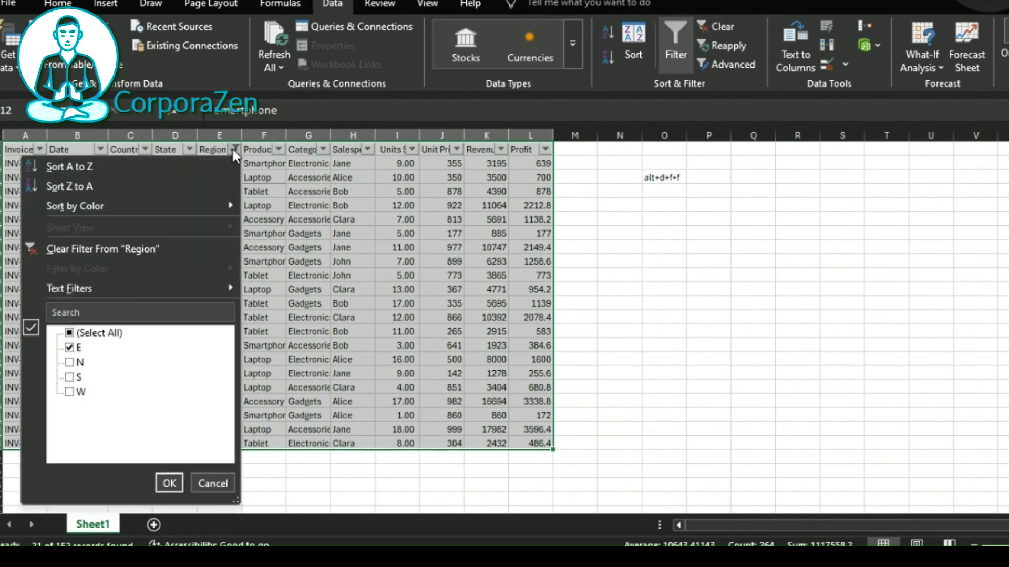
pyautogui.click(69, 332)
pyautogui.click(95, 169)
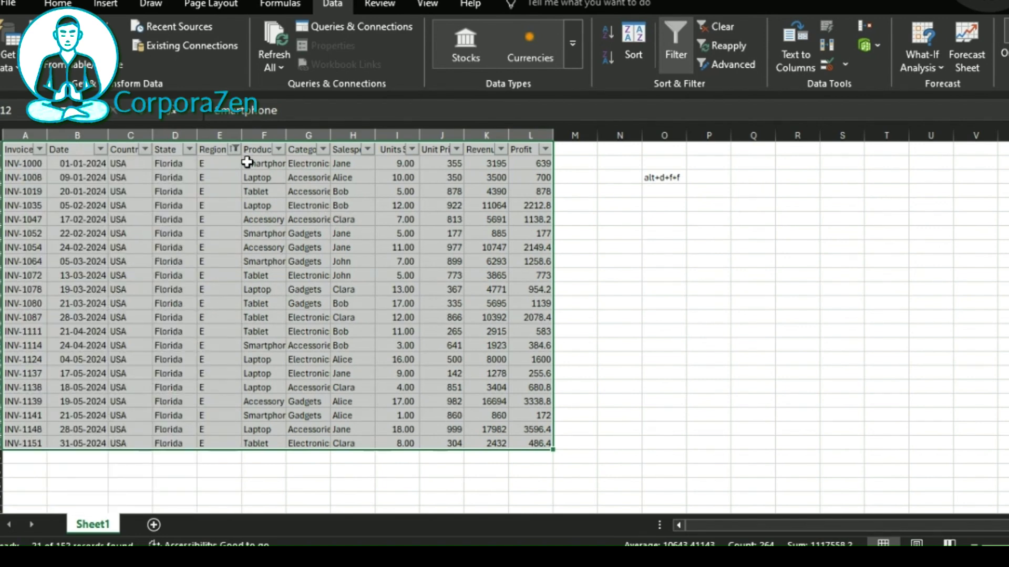
pyautogui.click(234, 150)
pyautogui.click(69, 333)
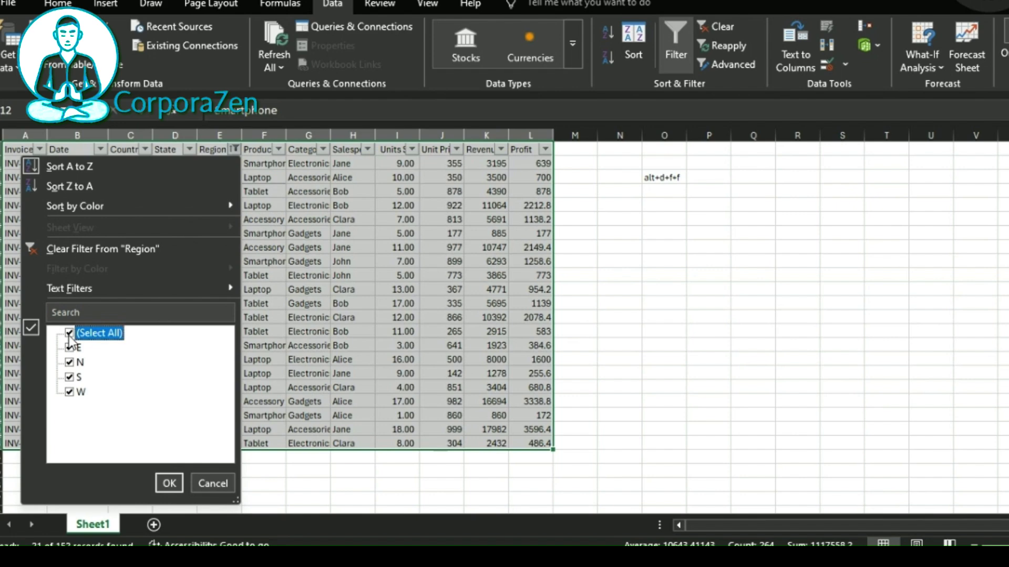
pyautogui.click(169, 483)
pyautogui.click(234, 150)
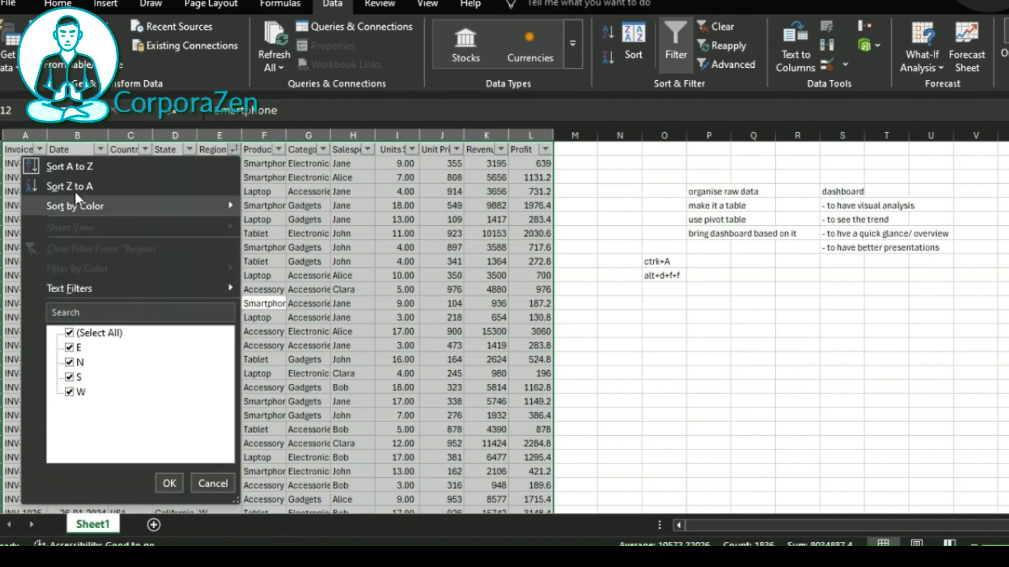
pyautogui.click(75, 163)
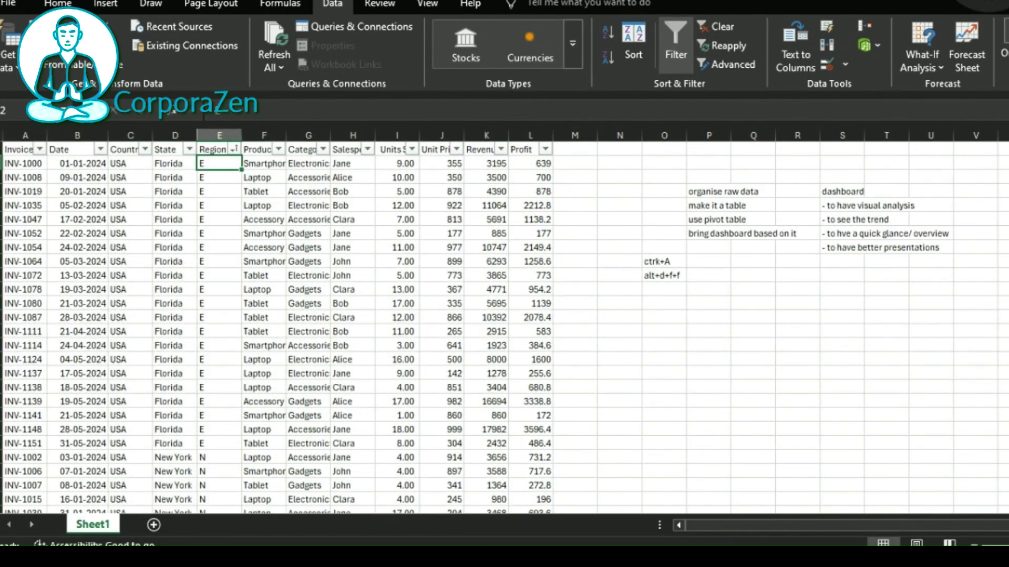
# Enter East as the region in E2 and copy it down over all the remaining E cells of the Florida rows.
pyautogui.write('East')
pyautogui.press('Return')
pyautogui.press('Up')
pyautogui.hotkey('ctrl', 'c')
pyautogui.moveTo(220, 163); pyautogui.dragTo(220, 444)
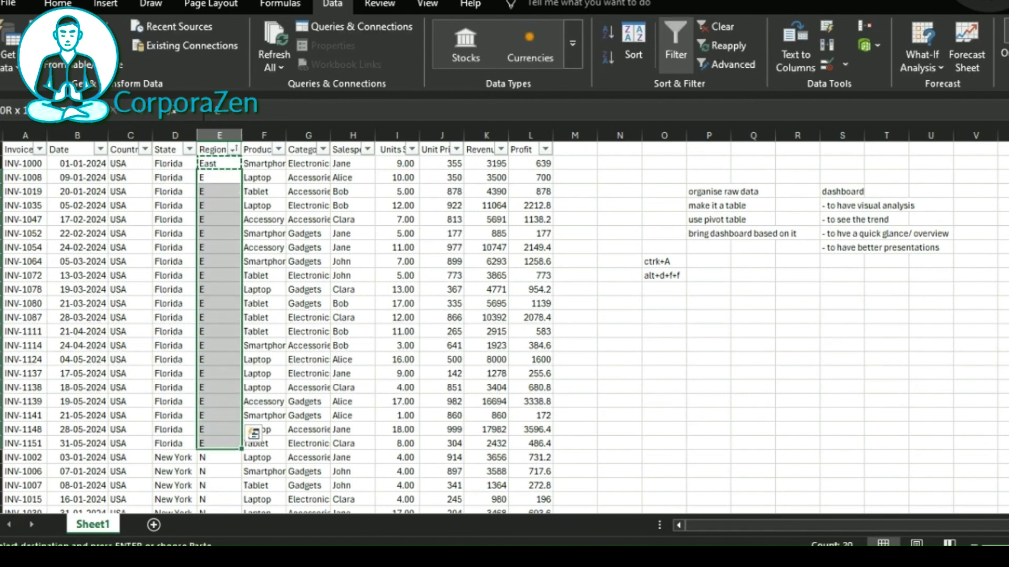
pyautogui.hotkey('ctrl', 'v')
# Enter West as the region in the last data row and copy it up over all the remaining W cells.
pyautogui.hotkey('ctrl', 'Down')
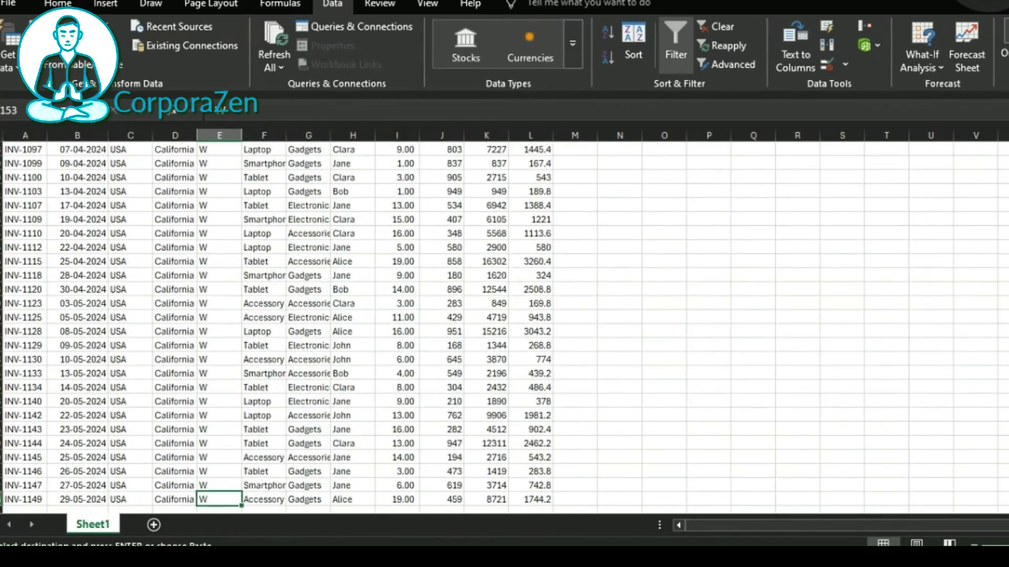
pyautogui.write('We')
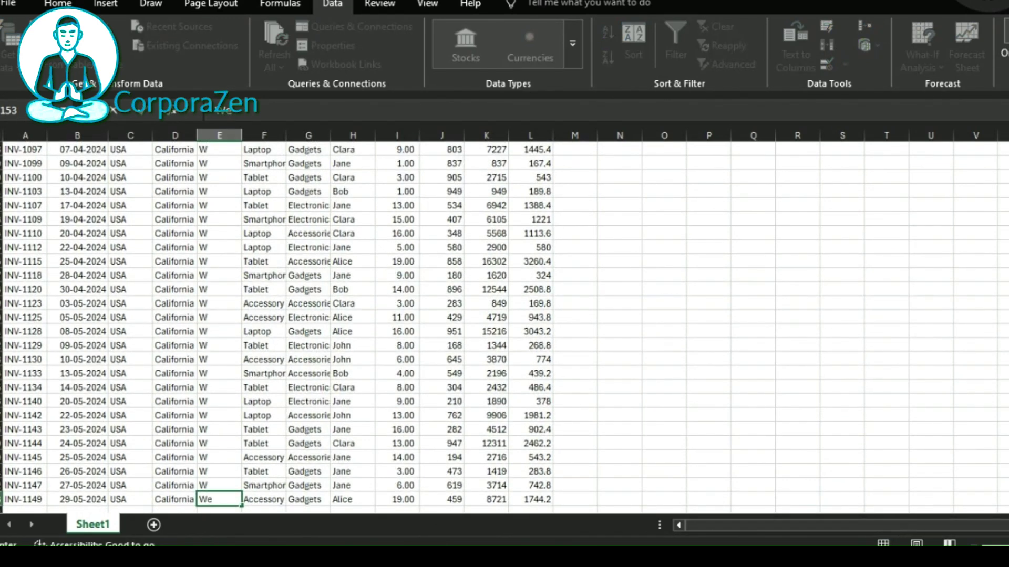
pyautogui.press('Up')
pyautogui.press('Down')
pyautogui.hotkey('ctrl', 'c')
pyautogui.press('Up')
pyautogui.hotkey('shift', 'Up')
pyautogui.hotkey('shift', 'Up')
pyautogui.hotkey('shift', 'Up')
pyautogui.hotkey('shift', 'Up')
pyautogui.hotkey('shift', 'Up')
pyautogui.hotkey('shift', 'Up')
pyautogui.hotkey('shift', 'Up')
pyautogui.hotkey('shift', 'Up')
pyautogui.hotkey('shift', 'Up')
pyautogui.hotkey('shift', 'Up')
pyautogui.hotkey('shift', 'Up')
pyautogui.hotkey('shift', 'Up')
pyautogui.hotkey('shift', 'Up')
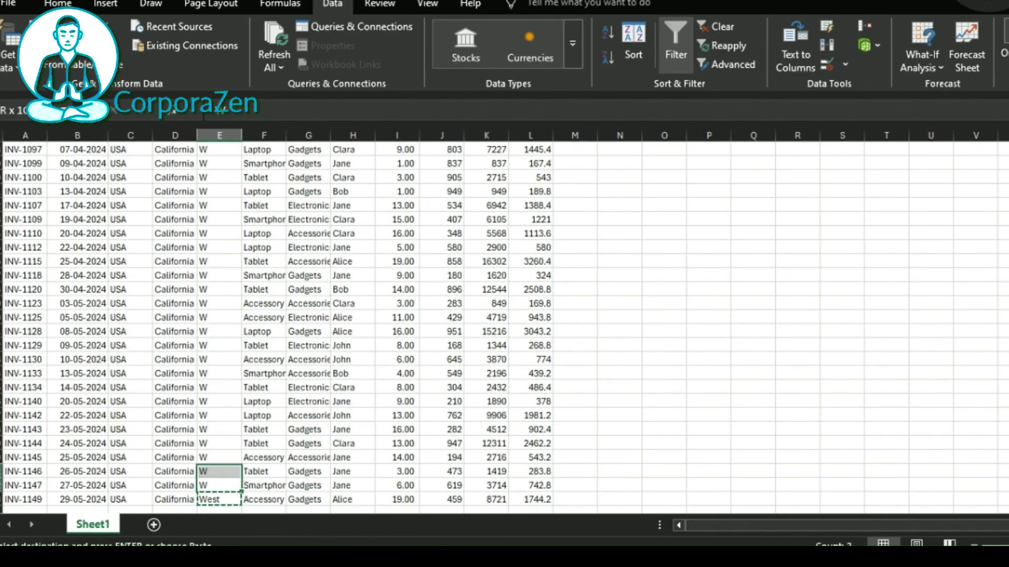
pyautogui.hotkey('shift', 'Up')
pyautogui.hotkey('shift', 'Up')
pyautogui.hotkey('shift', 'Up')
pyautogui.hotkey('shift', 'Up')
pyautogui.hotkey('shift', 'Up')
pyautogui.hotkey('shift', 'Up')
pyautogui.hotkey('shift', 'Up')
pyautogui.hotkey('shift', 'Up')
pyautogui.hotkey('shift', 'Up')
pyautogui.hotkey('shift', 'Up')
pyautogui.hotkey('shift', 'Up')
pyautogui.hotkey('shift', 'Up')
pyautogui.hotkey('shift', 'Up')
pyautogui.hotkey('shift', 'Up')
pyautogui.hotkey('shift', 'Up')
pyautogui.hotkey('shift', 'Up')
pyautogui.hotkey('shift', 'Up')
pyautogui.hotkey('shift', 'Up')
pyautogui.hotkey('shift', 'Up')
pyautogui.hotkey('shift', 'Up')
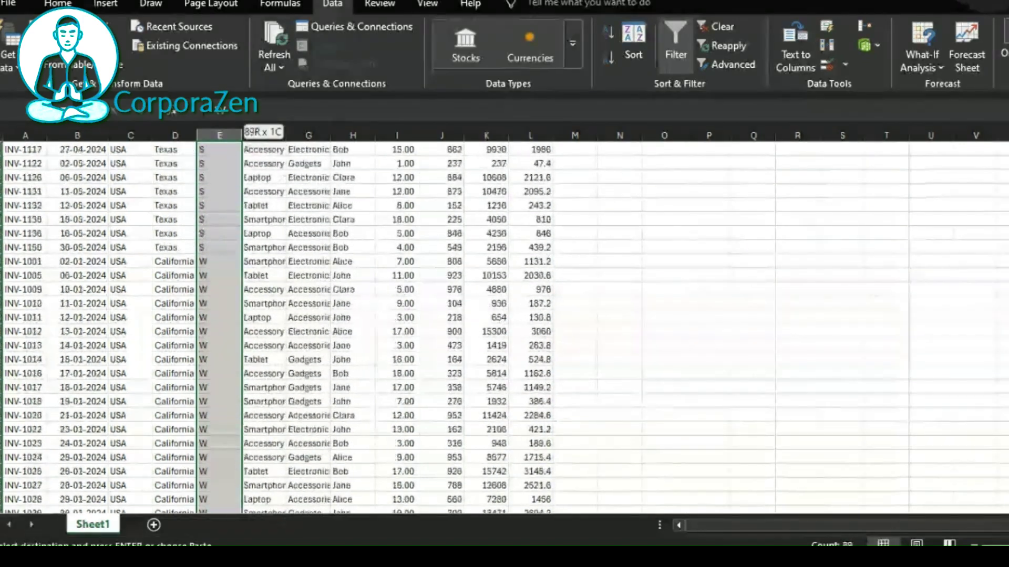
pyautogui.hotkey('shift', 'Down')
pyautogui.hotkey('shift', 'Down')
pyautogui.hotkey('shift', 'Down')
pyautogui.hotkey('shift', 'Down')
pyautogui.hotkey('shift', 'Down')
pyautogui.hotkey('shift', 'Down')
pyautogui.hotkey('shift', 'Down')
pyautogui.hotkey('shift', 'Down')
pyautogui.hotkey('shift', 'Down')
pyautogui.hotkey('shift', 'Down')
pyautogui.hotkey('shift', 'Down')
pyautogui.hotkey('shift', 'Down')
pyautogui.hotkey('ctrl', 'q')
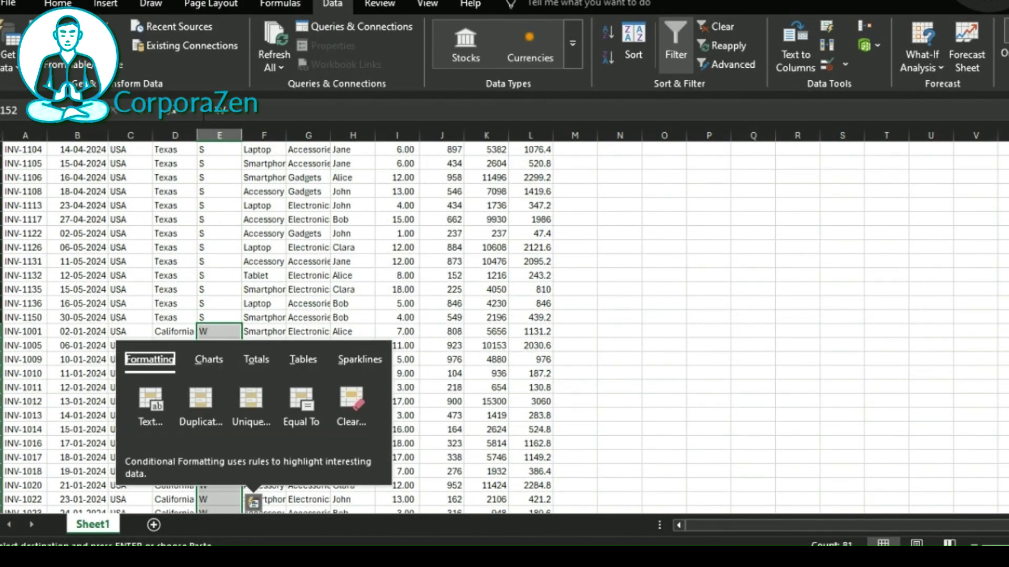
pyautogui.press('Escape')
pyautogui.hotkey('ctrl', 'v')
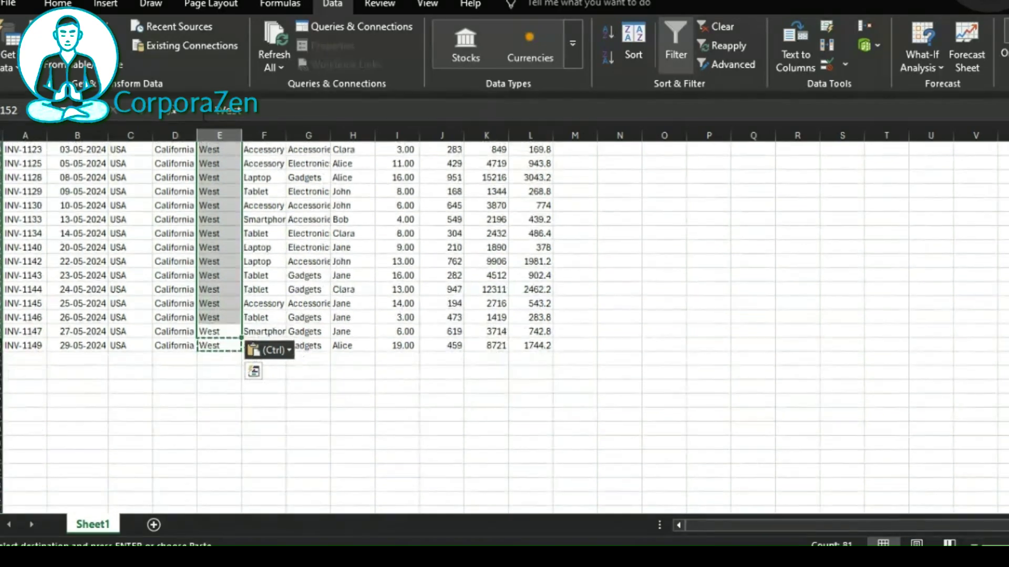
# Enter North as the region in the first New York row and copy it down over all the remaining N cells.
pyautogui.hotkey('ctrl', 'Up')
pyautogui.press('Down')
pyautogui.press('Down')
pyautogui.press('Down')
pyautogui.press('Down')
pyautogui.press('Down')
pyautogui.press('Down')
pyautogui.press('Down')
pyautogui.press('Down')
pyautogui.press('Down')
pyautogui.press('Down')
pyautogui.press('Down')
pyautogui.press('Down')
pyautogui.press('Down')
pyautogui.press('Down')
pyautogui.press('Down')
pyautogui.press('Down')
pyautogui.press('Down')
pyautogui.press('Down')
pyautogui.press('Down')
pyautogui.press('Down')
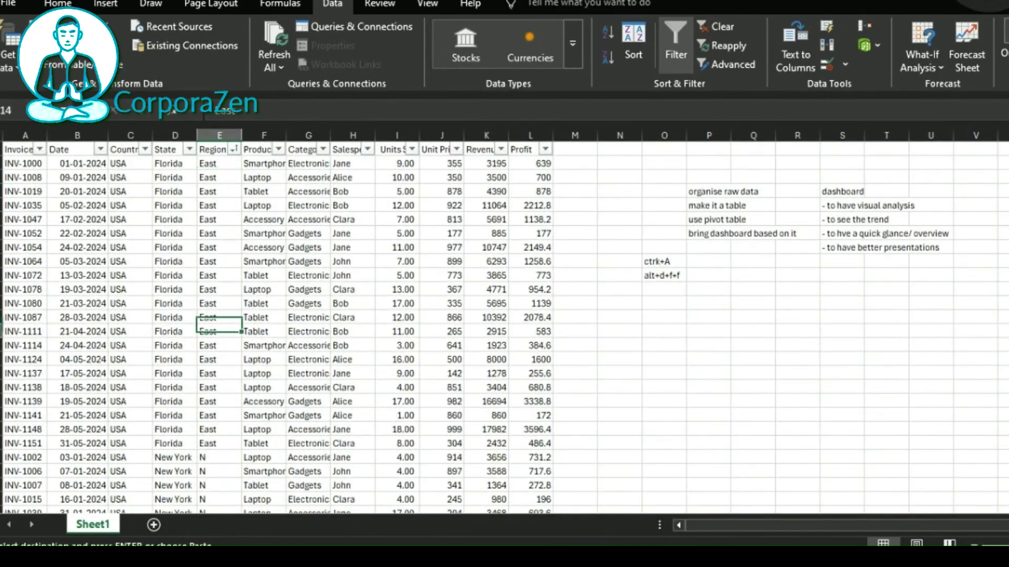
pyautogui.write('No')
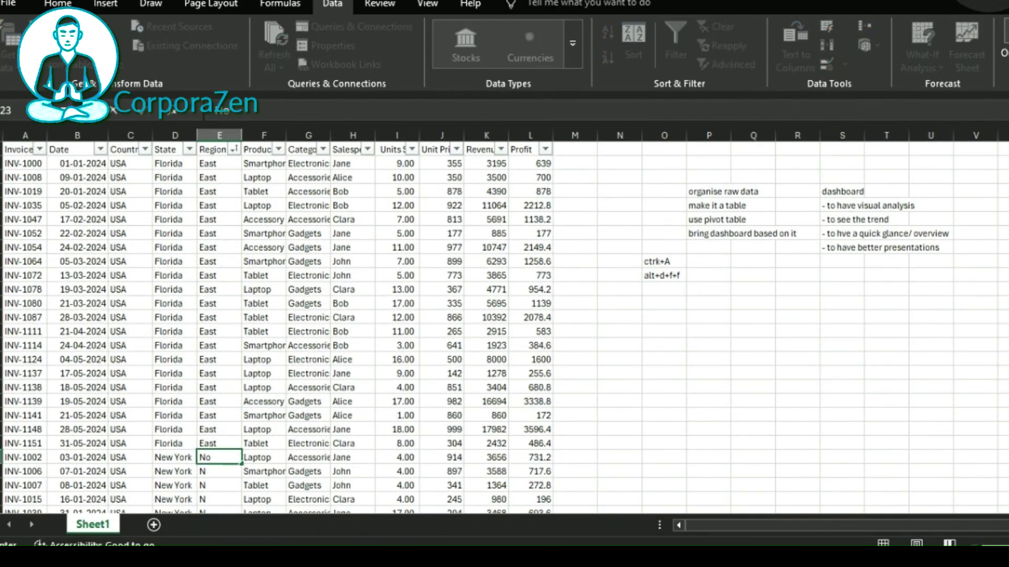
pyautogui.write('rth')
pyautogui.hotkey('ctrl', 'Return')
pyautogui.hotkey('ctrl', 'c')
pyautogui.press('Down')
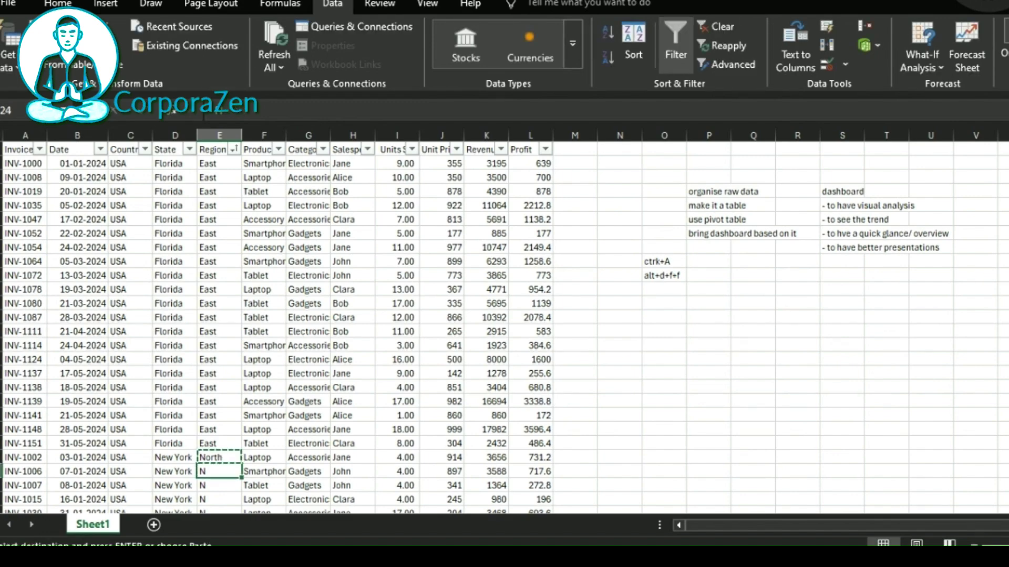
pyautogui.hotkey('shift', 'Down')
pyautogui.hotkey('shift', 'Down')
pyautogui.hotkey('shift', 'Down')
pyautogui.hotkey('shift', 'Down')
pyautogui.hotkey('shift', 'Down')
pyautogui.hotkey('shift', 'Down')
pyautogui.hotkey('shift', 'Down')
pyautogui.hotkey('shift', 'Down')
pyautogui.hotkey('shift', 'Down')
pyautogui.hotkey('shift', 'Down')
pyautogui.hotkey('shift', 'Down')
pyautogui.hotkey('shift', 'Down')
pyautogui.hotkey('shift', 'Down')
pyautogui.hotkey('shift', 'Down')
pyautogui.hotkey('shift', 'Down')
pyautogui.hotkey('shift', 'Down')
pyautogui.hotkey('shift', 'Down')
pyautogui.hotkey('shift', 'Down')
pyautogui.hotkey('shift', 'Up')
pyautogui.hotkey('shift', 'Up')
pyautogui.hotkey('shift', 'Up')
pyautogui.hotkey('shift', 'Up')
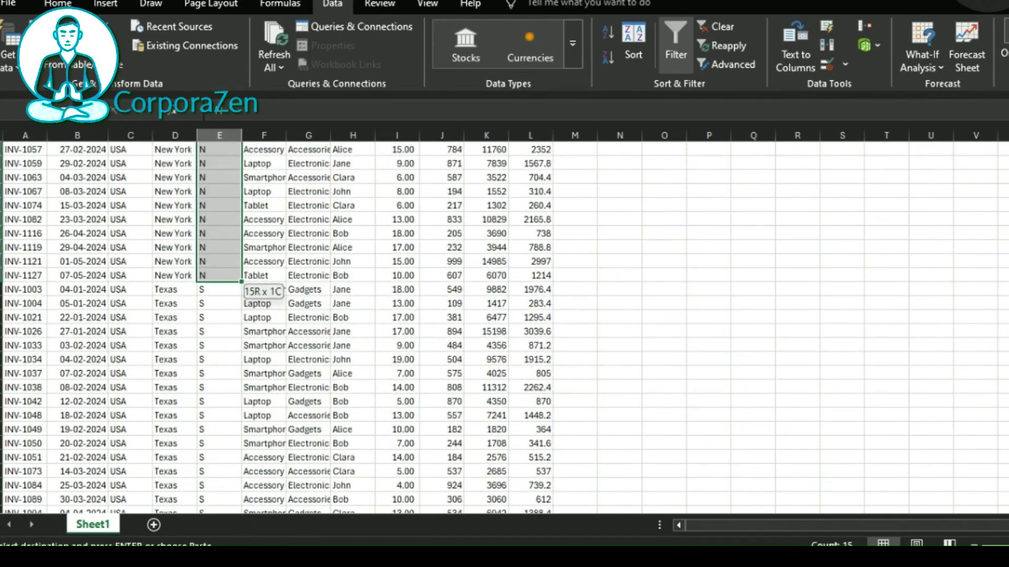
pyautogui.hotkey('ctrl', 'v')
pyautogui.press('Down')
pyautogui.press('Down')
pyautogui.press('Down')
pyautogui.press('Down')
pyautogui.press('Down')
pyautogui.press('Down')
pyautogui.press('Down')
pyautogui.press('Down')
pyautogui.press('Down')
pyautogui.press('Down')
pyautogui.press('Down')
pyautogui.press('Down')
pyautogui.press('Down')
pyautogui.press('Down')
pyautogui.press('Down')
pyautogui.press('Down')
pyautogui.press('Down')
pyautogui.press('Down')
pyautogui.press('Down')
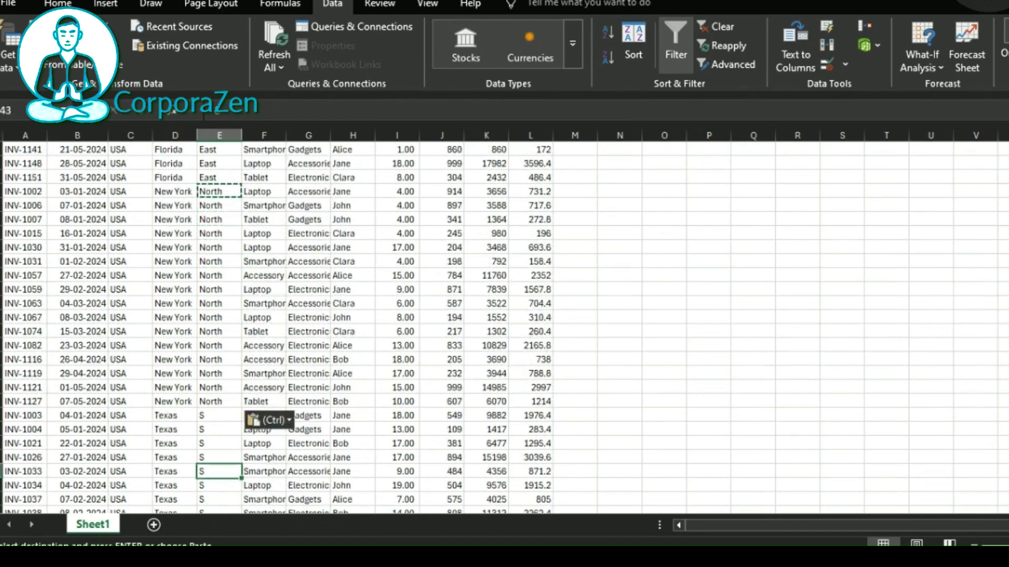
pyautogui.press('Up')
pyautogui.press('Up')
pyautogui.press('Up')
pyautogui.press('Up')
pyautogui.press('ctrl')
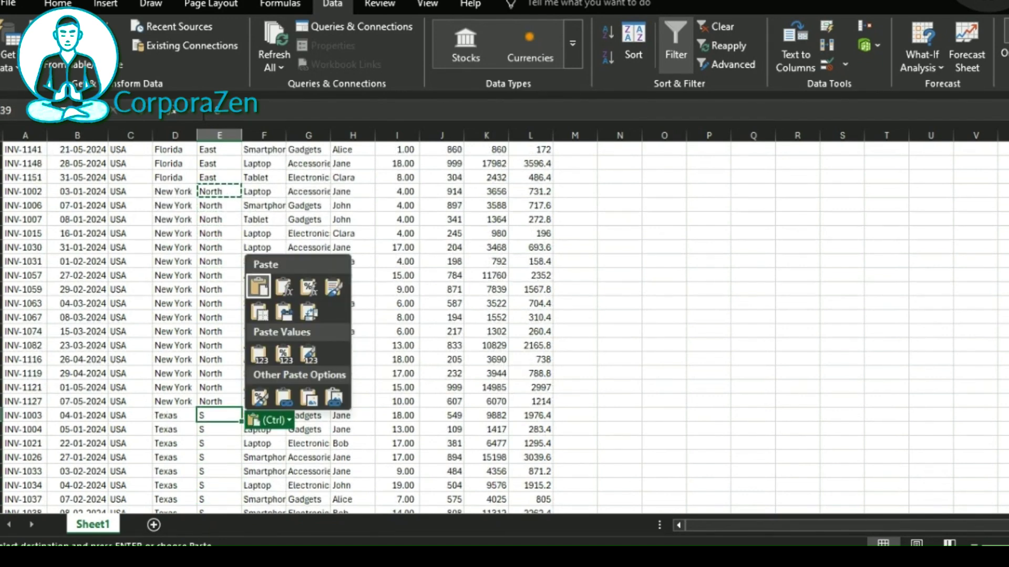
pyautogui.write('outh')
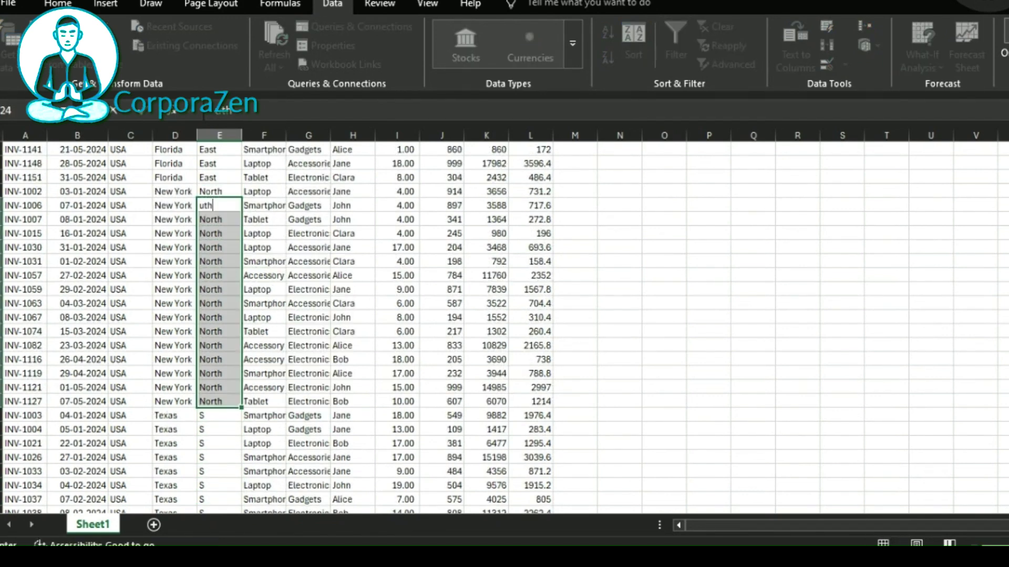
pyautogui.press('Escape')
# Enter South as the region in the first Texas row and copy it down over all the remaining S cells.
pyautogui.press('Down')
pyautogui.press('Down')
pyautogui.press('Down')
pyautogui.press('Down')
pyautogui.press('Down')
pyautogui.press('Down')
pyautogui.press('Down')
pyautogui.press('Down')
pyautogui.press('Down')
pyautogui.press('Down')
pyautogui.press('Down')
pyautogui.press('Down')
pyautogui.press('Down')
pyautogui.press('Down')
pyautogui.press('Down')
pyautogui.write('Sout')
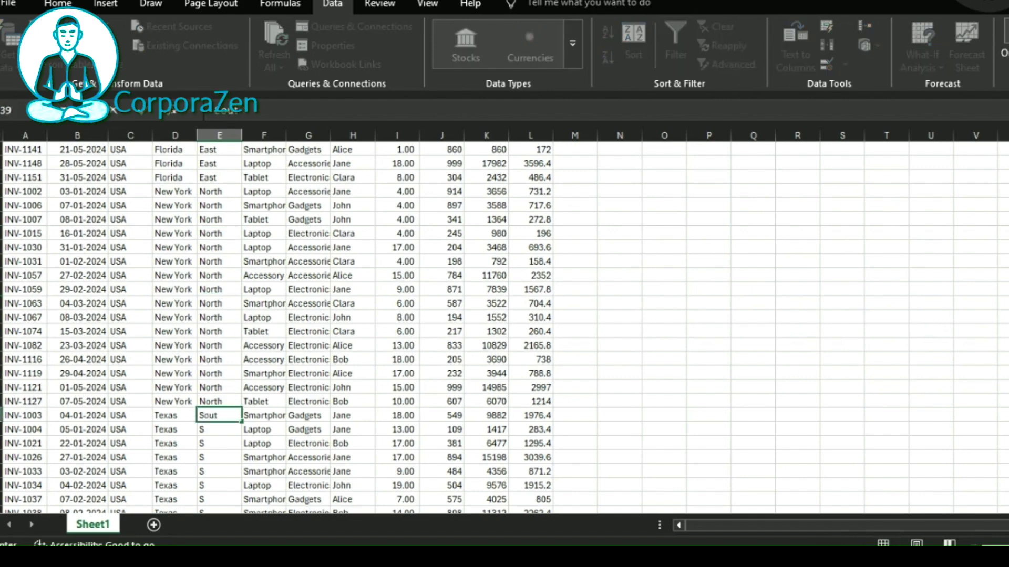
pyautogui.press('Return')
pyautogui.press('Up')
pyautogui.hotkey('ctrl', 'c')
pyautogui.press('Down')
pyautogui.hotkey('shift', 'Down')
pyautogui.hotkey('shift', 'Down')
pyautogui.hotkey('shift', 'Down')
pyautogui.hotkey('shift', 'Down')
pyautogui.hotkey('shift', 'Down')
pyautogui.hotkey('shift', 'Down')
pyautogui.hotkey('shift', 'Down')
pyautogui.hotkey('shift', 'Down')
pyautogui.hotkey('shift', 'Down')
pyautogui.hotkey('shift', 'Down')
pyautogui.hotkey('shift', 'Down')
pyautogui.hotkey('shift', 'Down')
pyautogui.hotkey('shift', 'Down')
pyautogui.hotkey('shift', 'Down')
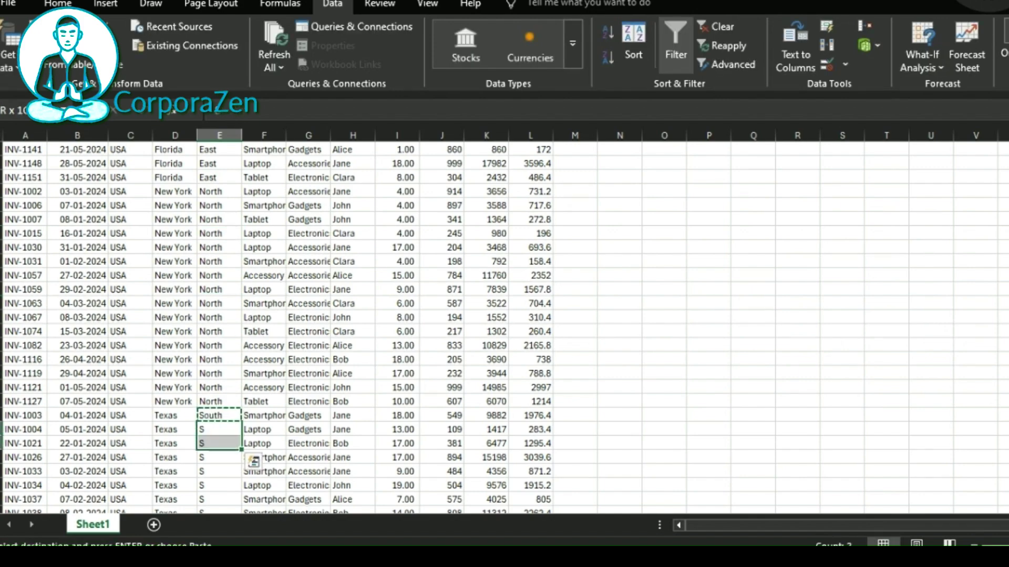
pyautogui.hotkey('shift', 'Down')
pyautogui.hotkey('shift', 'Down')
pyautogui.hotkey('shift', 'Down')
pyautogui.hotkey('shift', 'Down')
pyautogui.hotkey('shift', 'Down')
pyautogui.hotkey('shift', 'Down')
pyautogui.hotkey('shift', 'Down')
pyautogui.hotkey('shift', 'Down')
pyautogui.hotkey('shift', 'Down')
pyautogui.hotkey('shift', 'Down')
pyautogui.hotkey('shift', 'Down')
pyautogui.hotkey('shift', 'Down')
pyautogui.hotkey('shift', 'Down')
pyautogui.hotkey('shift', 'Down')
pyautogui.hotkey('shift', 'Down')
pyautogui.hotkey('shift', 'Down')
pyautogui.hotkey('shift', 'Down')
pyautogui.hotkey('shift', 'Down')
pyautogui.hotkey('shift', 'Down')
pyautogui.hotkey('shift', 'Down')
pyautogui.hotkey('shift', 'Up')
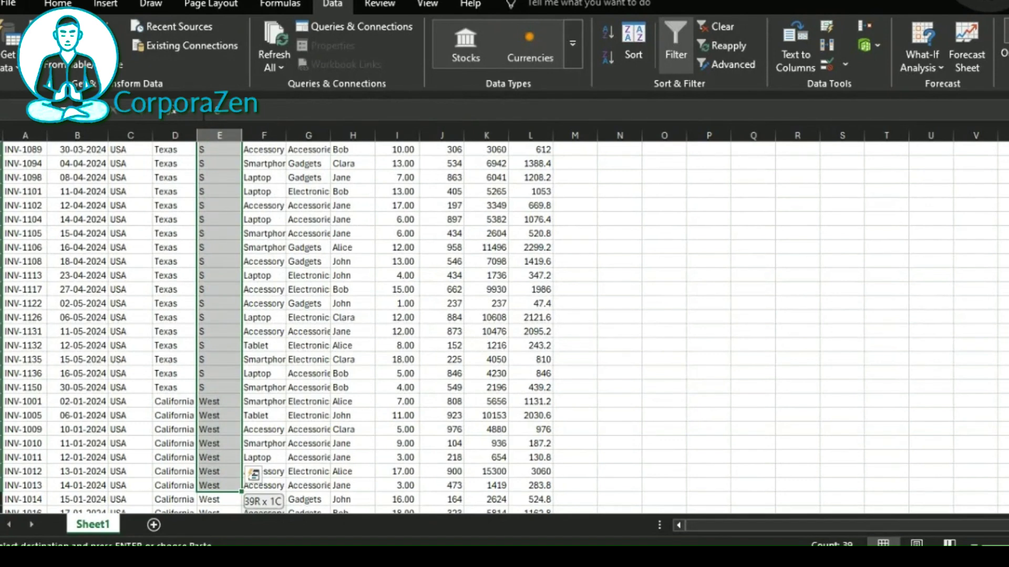
pyautogui.hotkey('shift', 'Up')
pyautogui.hotkey('shift', 'Up')
pyautogui.hotkey('shift', 'Up')
pyautogui.hotkey('shift', 'Up')
pyautogui.hotkey('shift', 'Up')
pyautogui.hotkey('shift', 'Up')
pyautogui.hotkey('shift', 'Up')
pyautogui.hotkey('ctrl', 'v')
pyautogui.press('Escape')
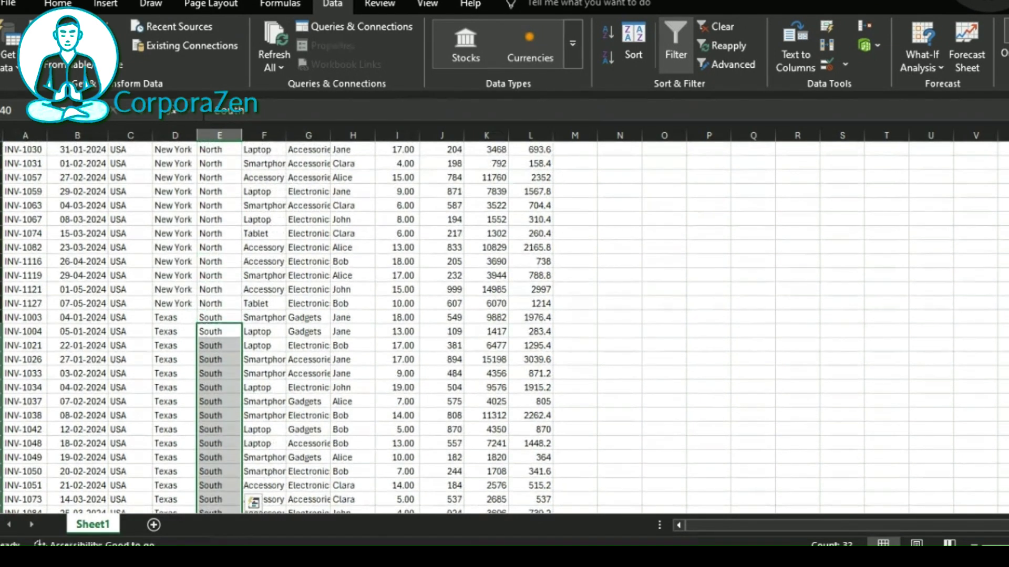
# Convert the whole invoice data range A1:L153 into a table with headers.
pyautogui.click(181, 231)
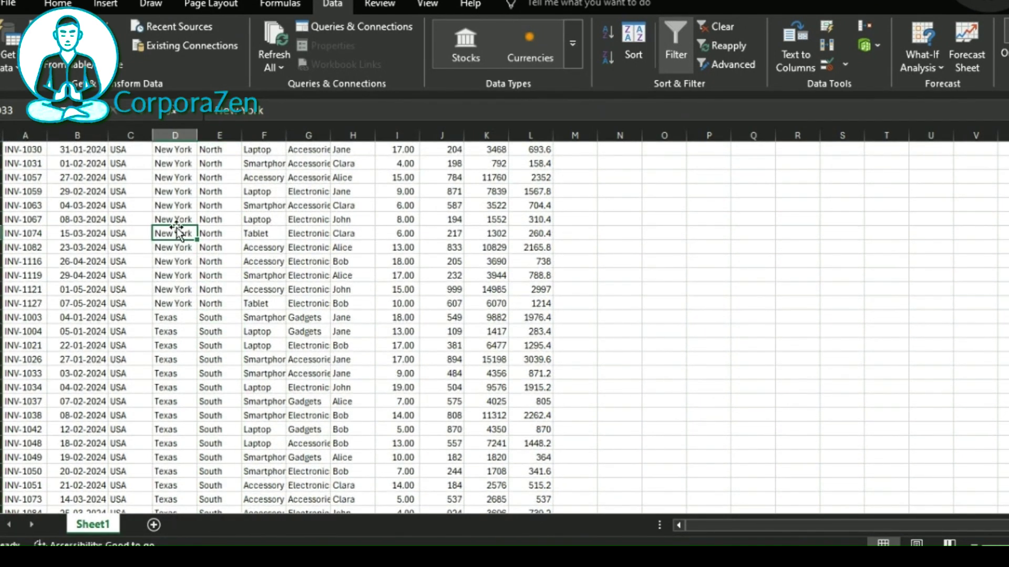
pyautogui.hotkey('ctrl', 'a')
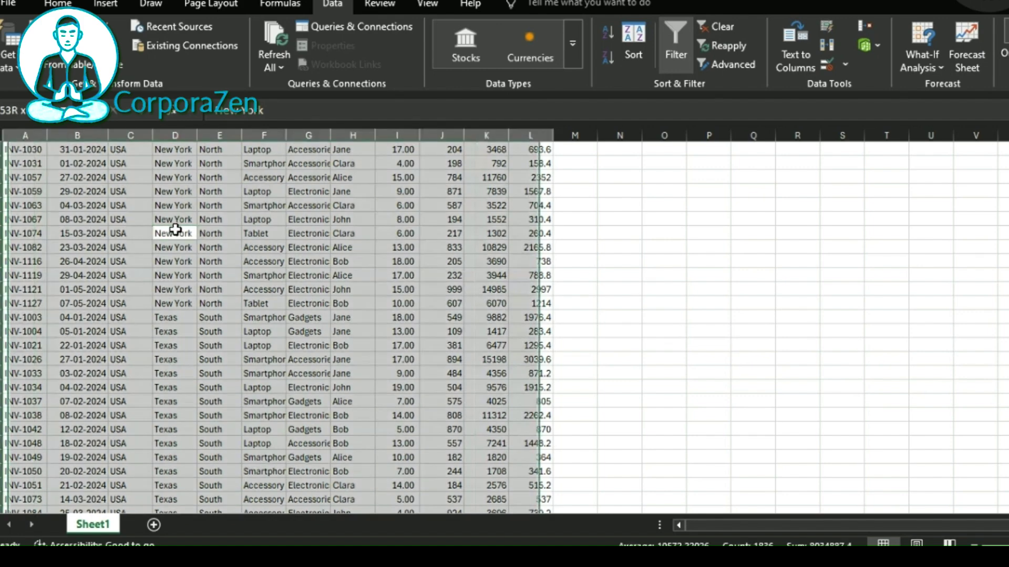
pyautogui.click(105, 4)
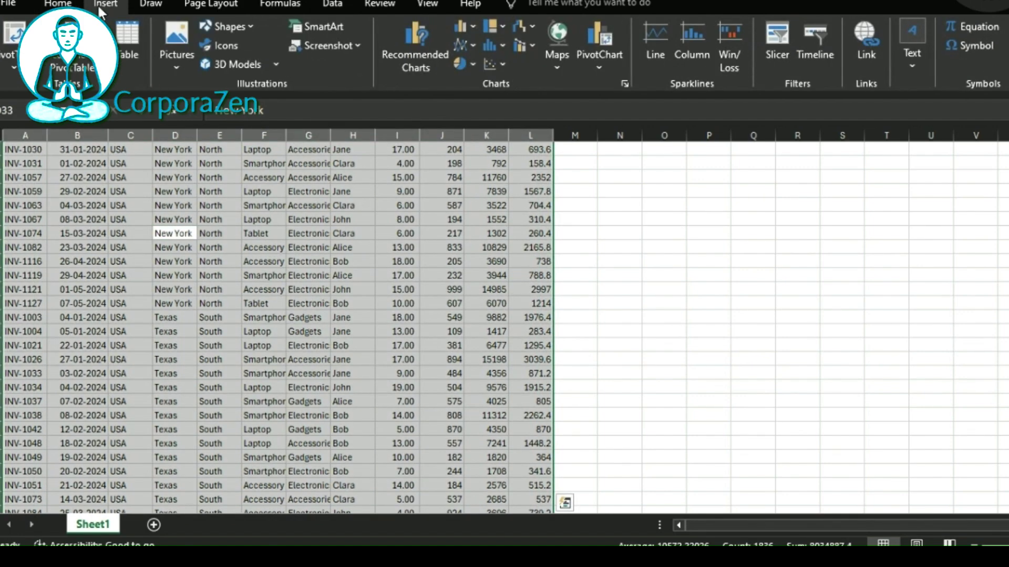
pyautogui.click(128, 43)
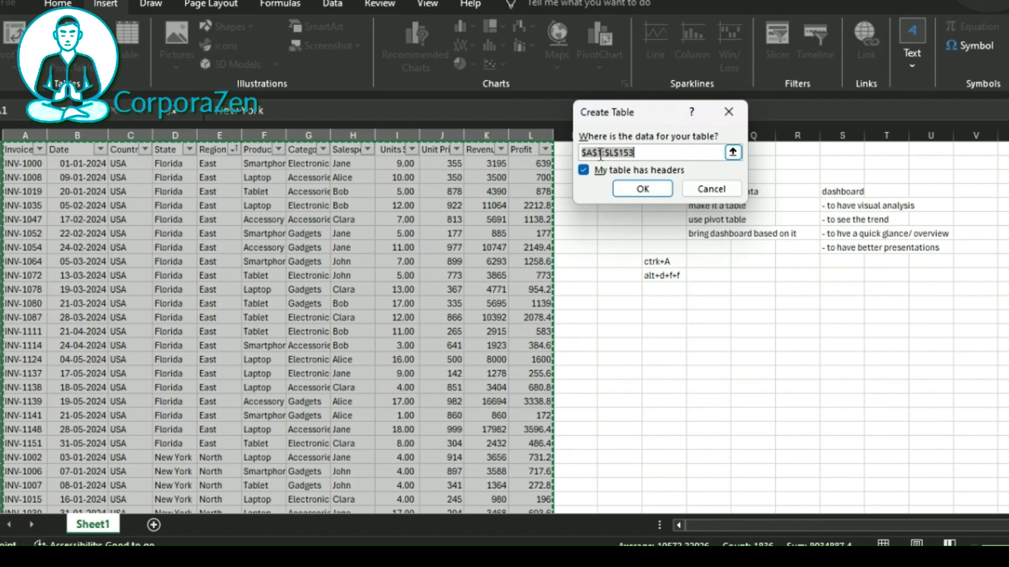
pyautogui.click(604, 154)
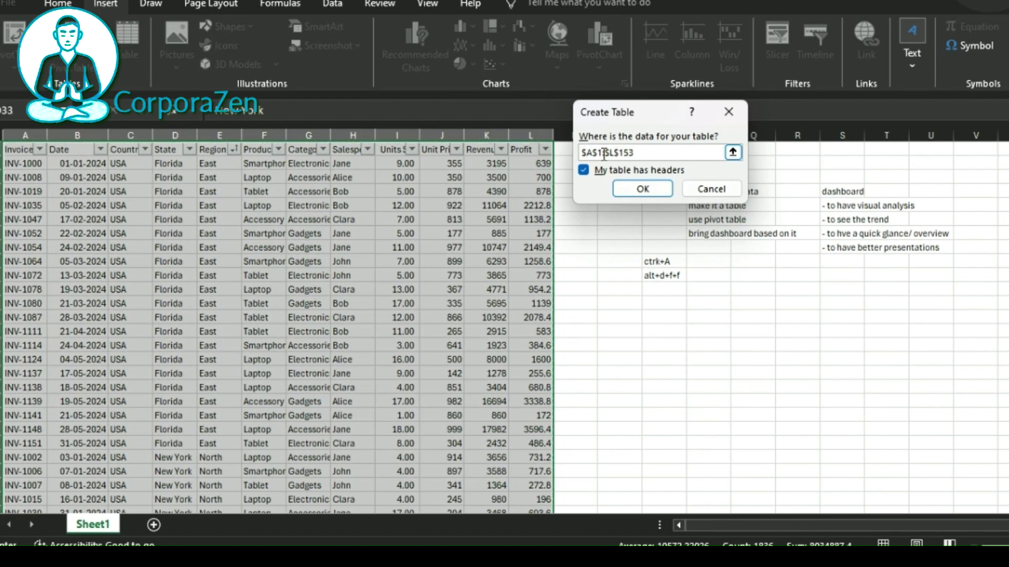
pyautogui.click(644, 189)
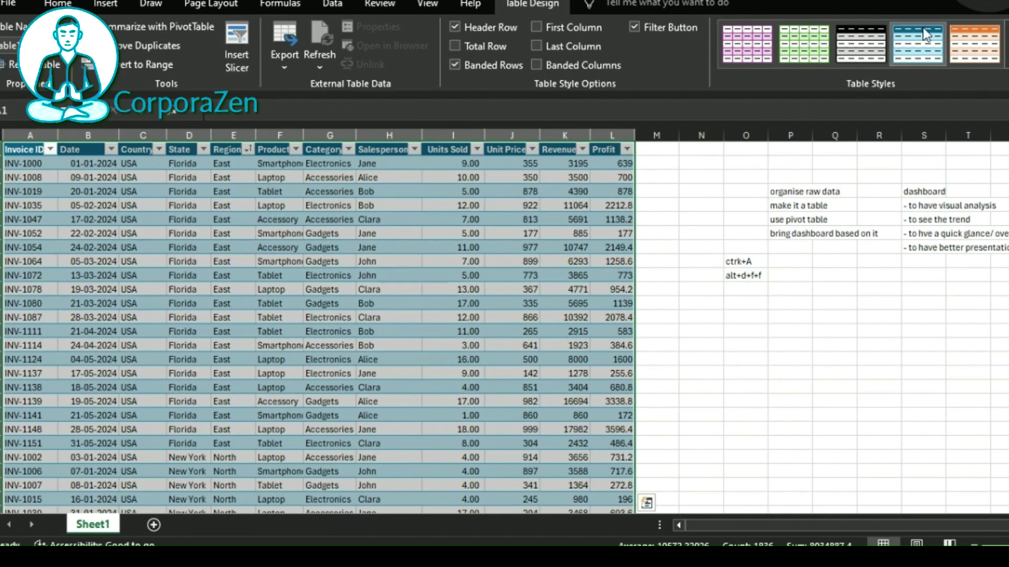
# Apply the purple banded style with grid lines to the invoice table.
pyautogui.click(985, 47)
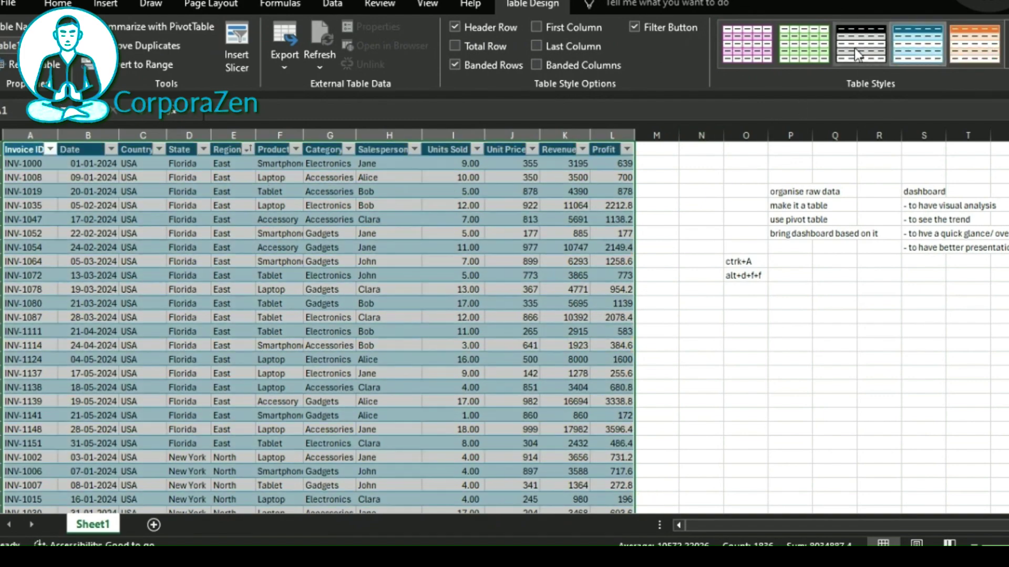
pyautogui.click(857, 47)
pyautogui.click(731, 52)
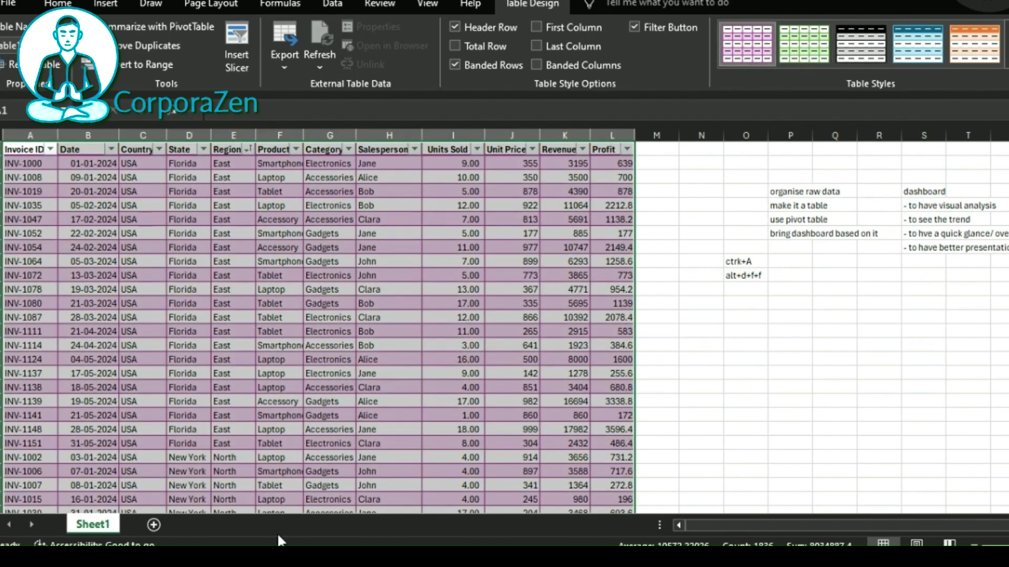
pyautogui.scroll(-5, 246, 198)
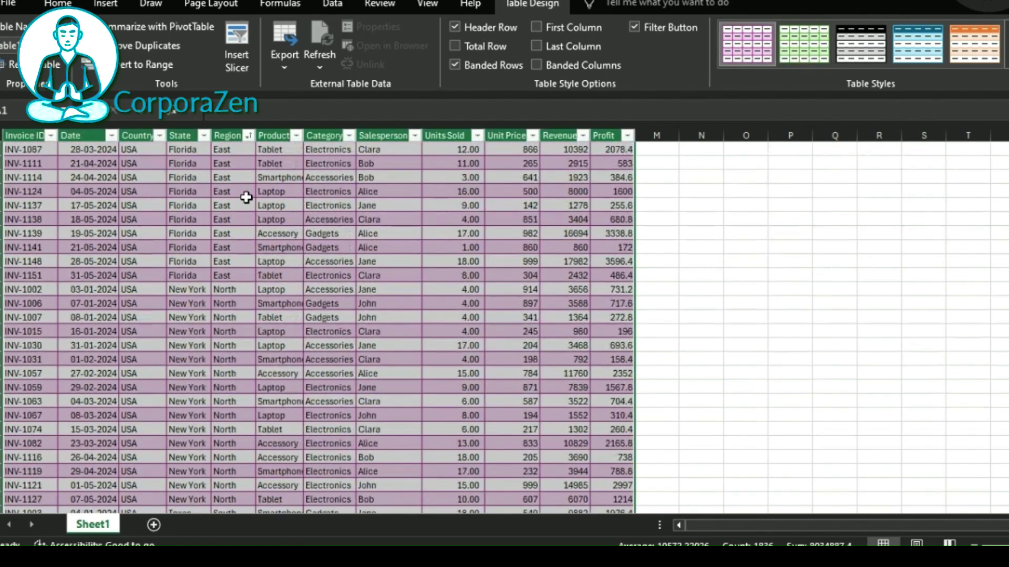
pyautogui.scroll(5, 252, 237)
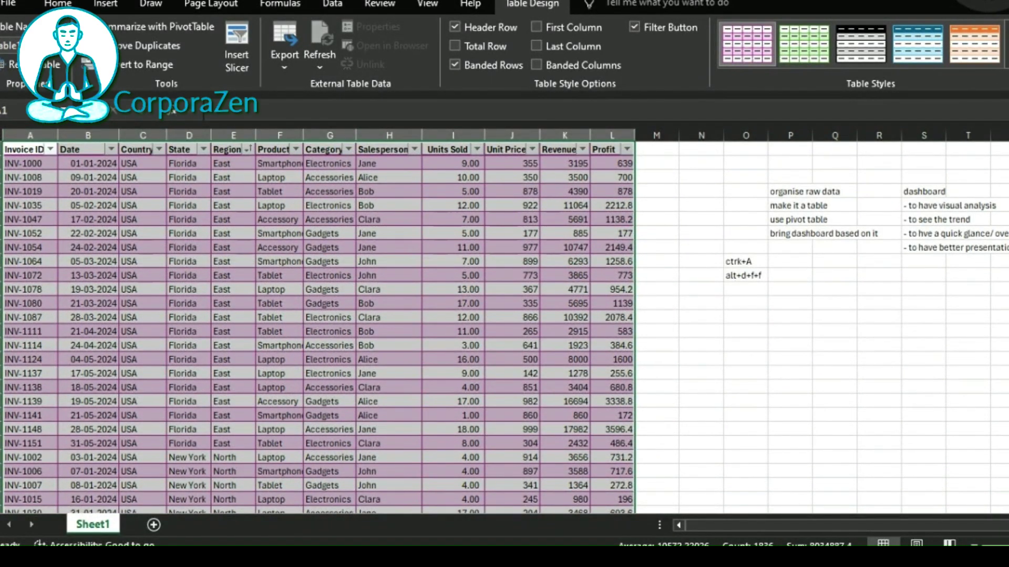
pyautogui.click(790, 196)
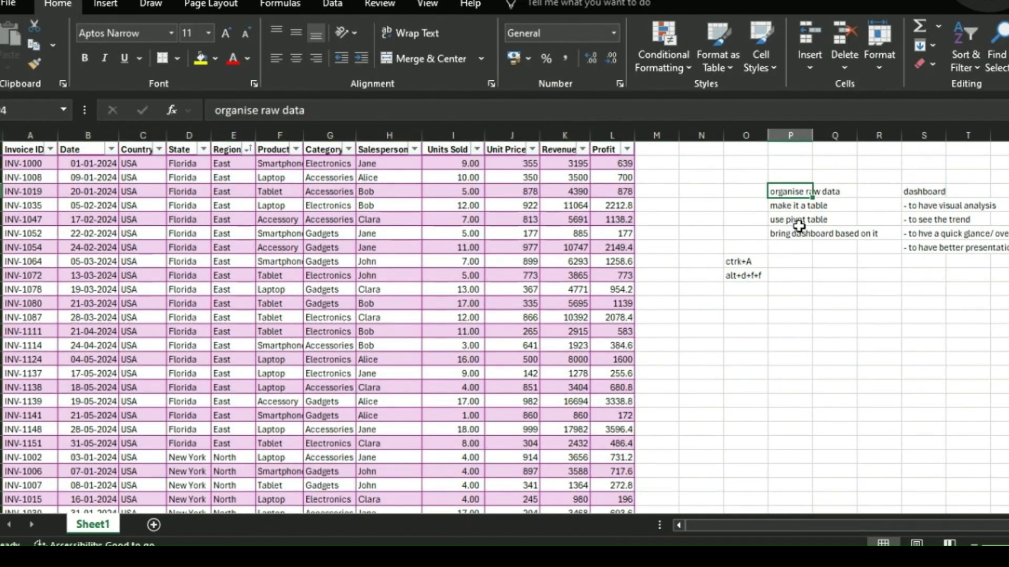
pyautogui.click(793, 205)
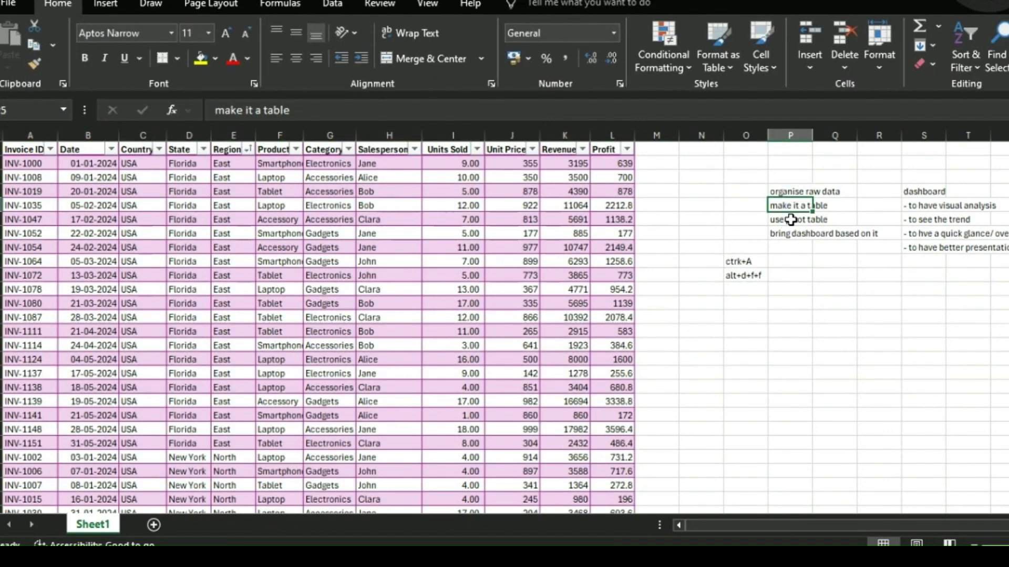
pyautogui.click(789, 219)
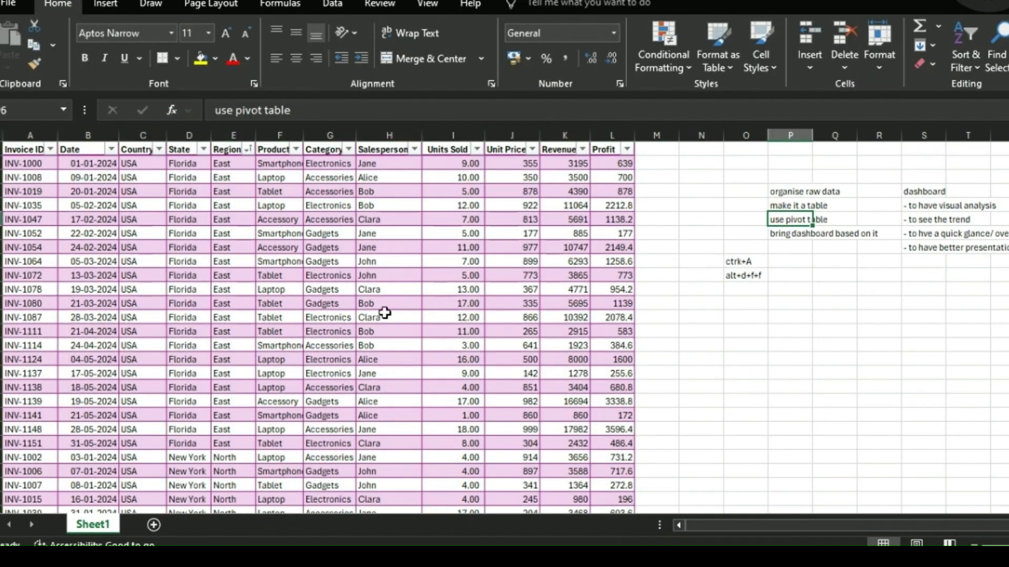
# Try to get recommended PivotTables for the invoice table and dismiss the resulting message.
pyautogui.click(184, 220)
pyautogui.click(111, 205)
pyautogui.click(106, 5)
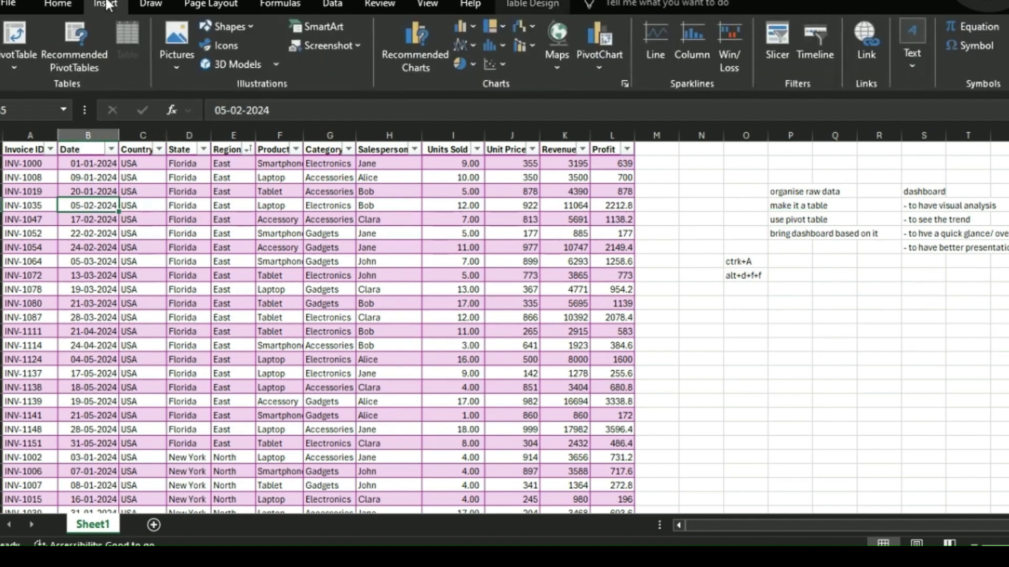
pyautogui.click(68, 59)
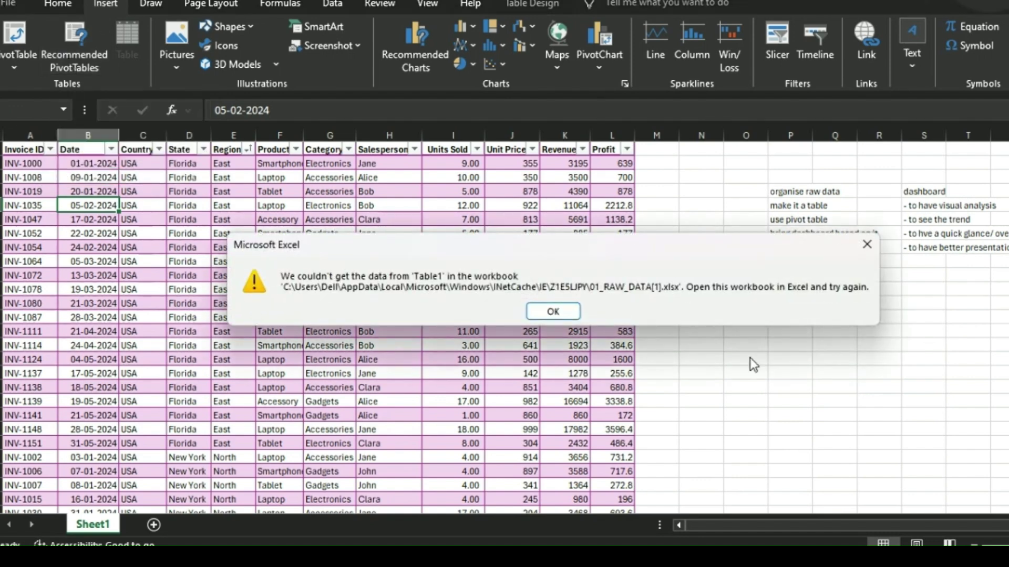
pyautogui.click(553, 311)
pyautogui.click(231, 204)
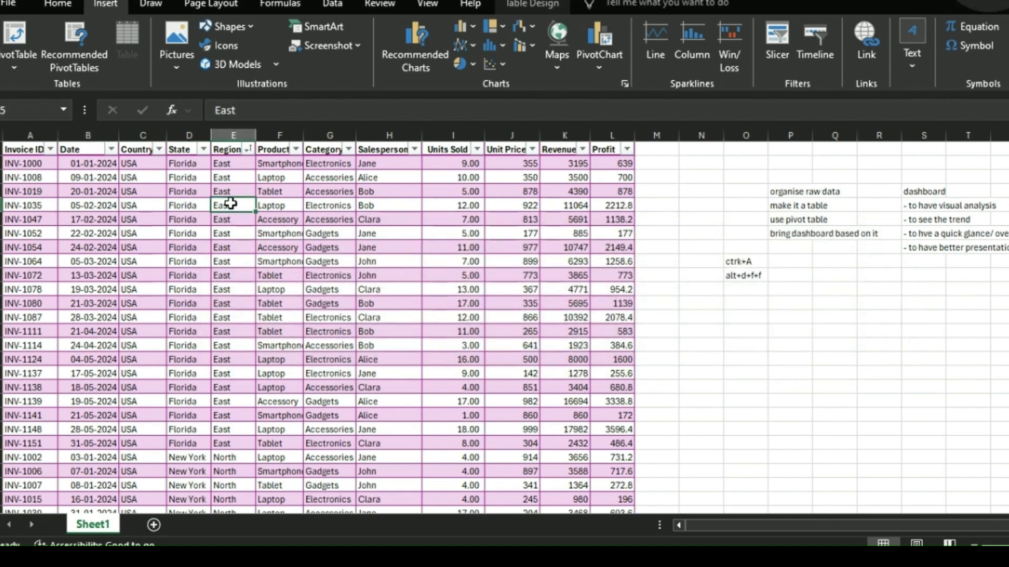
# Select the whole invoice table and retry creating a PivotTable from it, dismissing the message.
pyautogui.hotkey('ctrl', 'a')
pyautogui.click(78, 70)
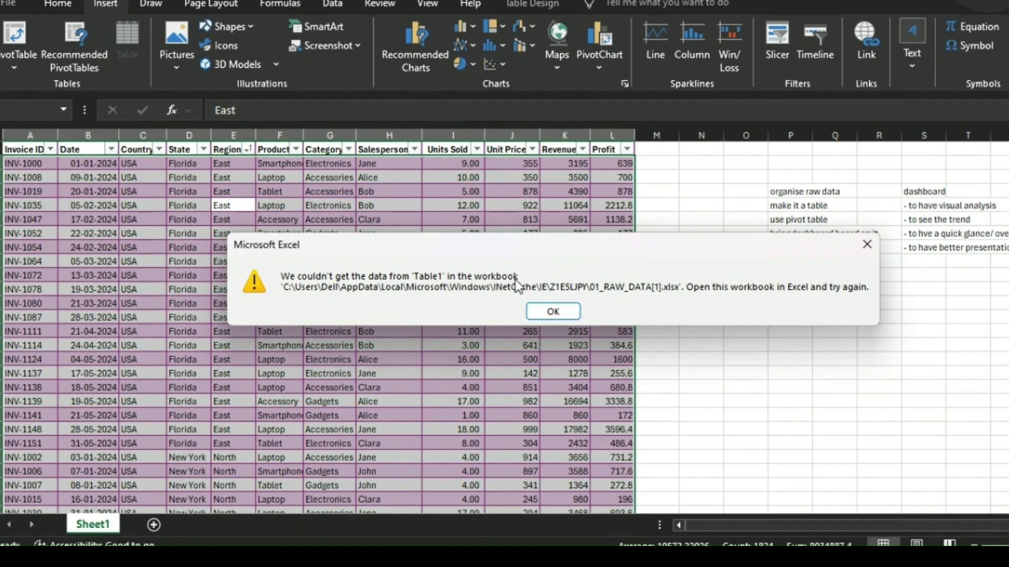
pyautogui.click(551, 311)
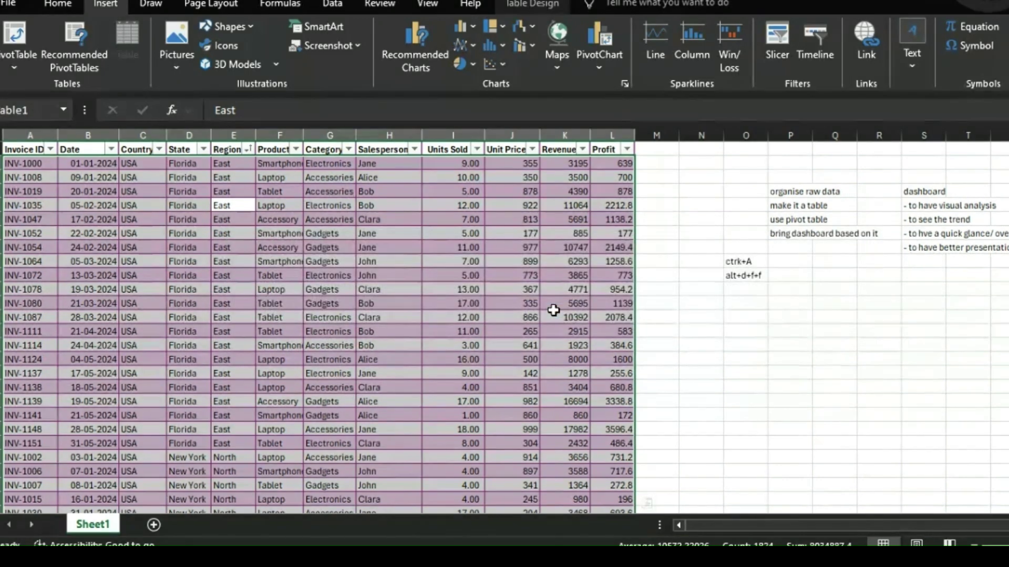
pyautogui.click(30, 68)
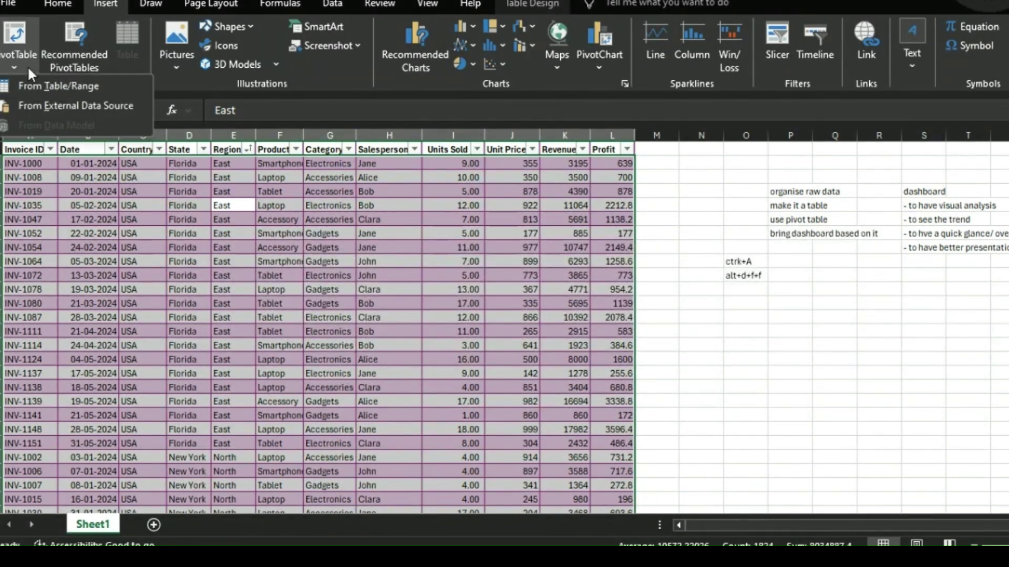
pyautogui.click(52, 86)
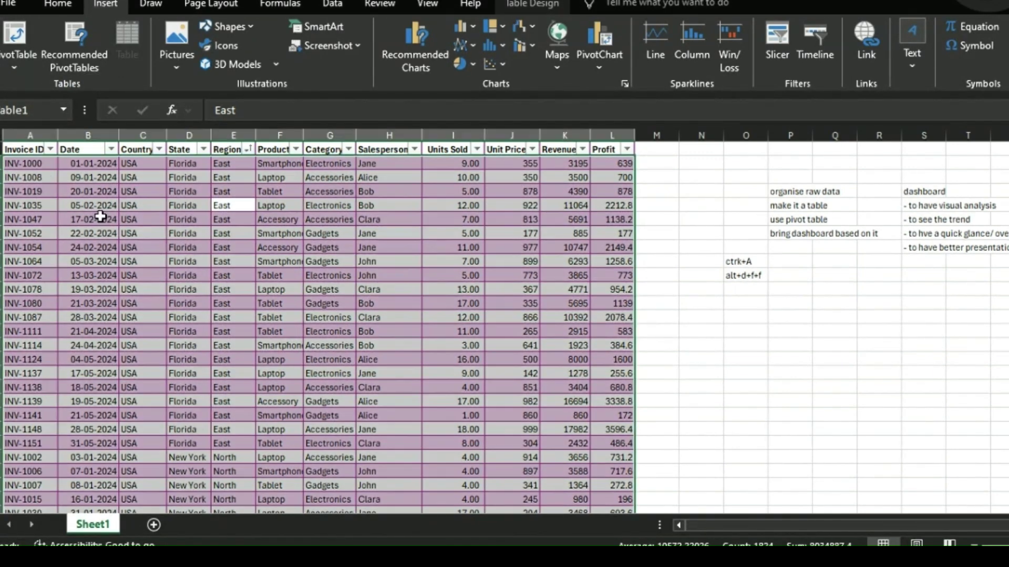
# Insert the recommended PivotTable summing units sold, revenue and profit by region.
pyautogui.click(70, 57)
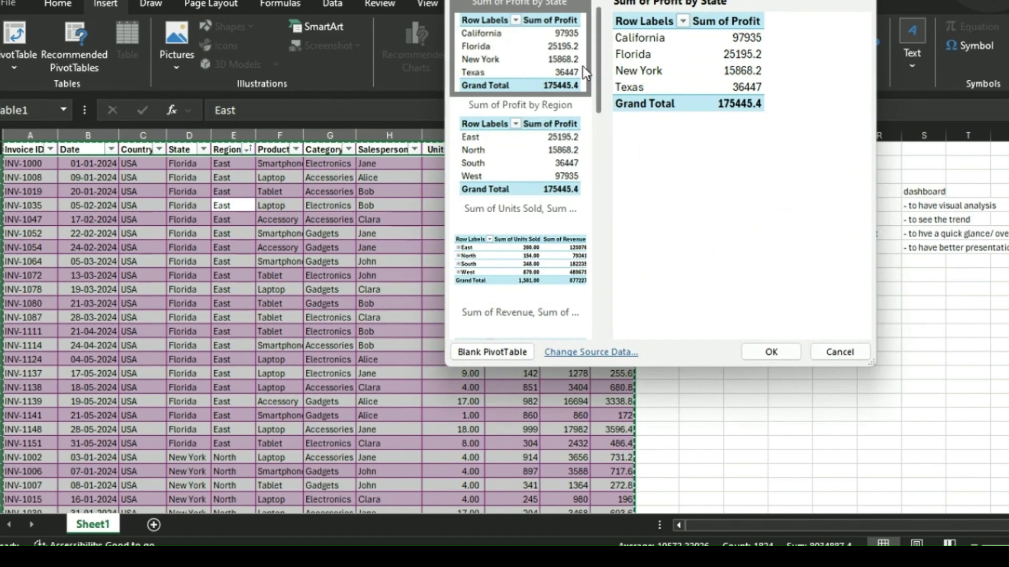
pyautogui.scroll(-10, 550, 146)
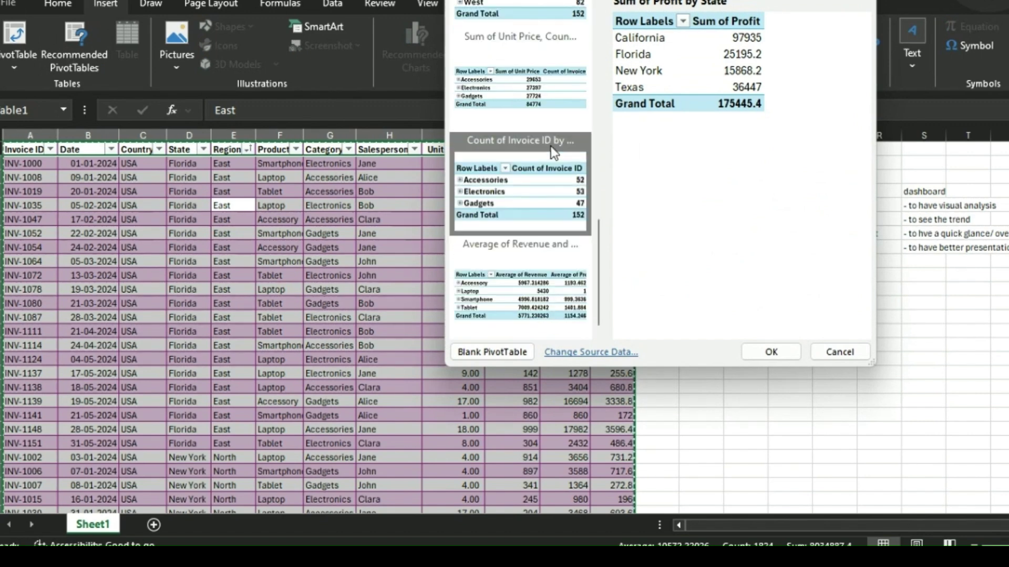
pyautogui.scroll(10, 552, 152)
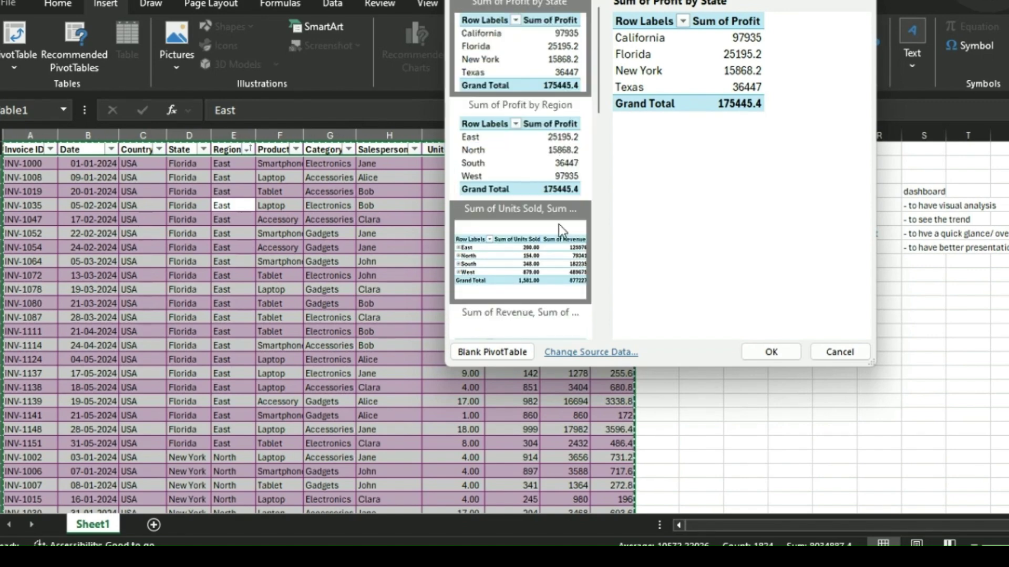
pyautogui.click(541, 251)
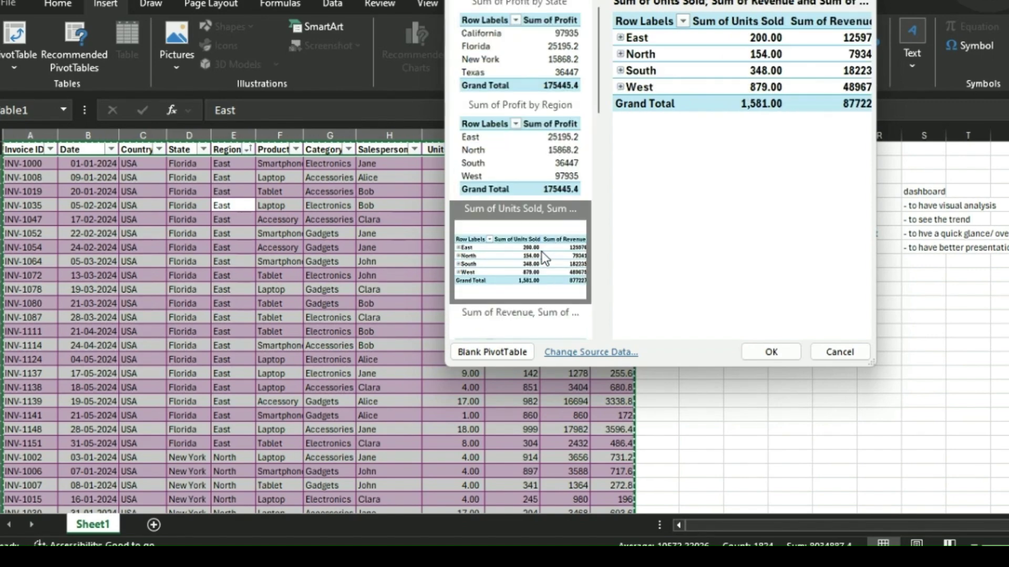
pyautogui.click(770, 351)
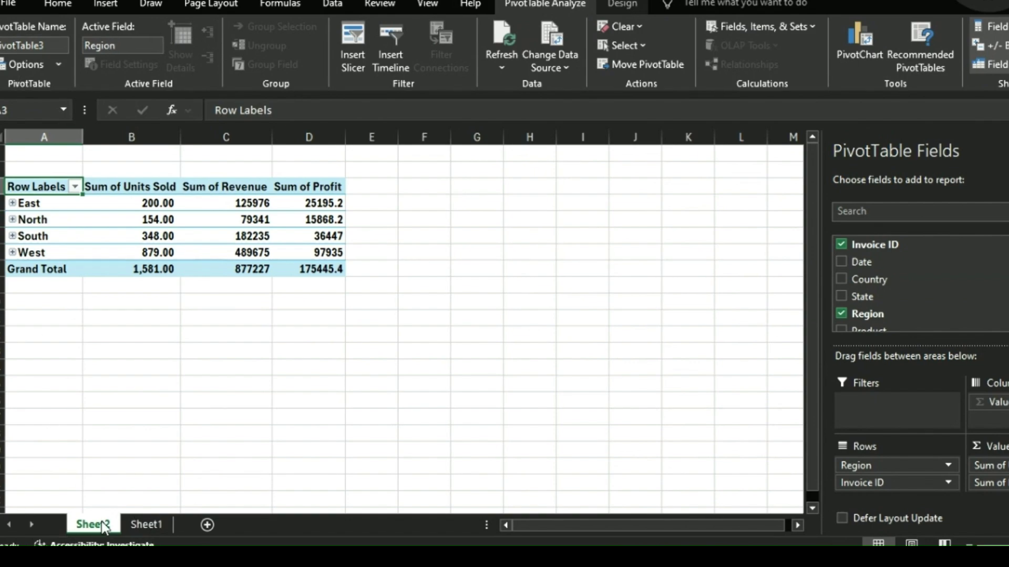
# Delete the sheet that holds the recommended PivotTable.
pyautogui.click(145, 521)
pyautogui.rightClick(92, 520)
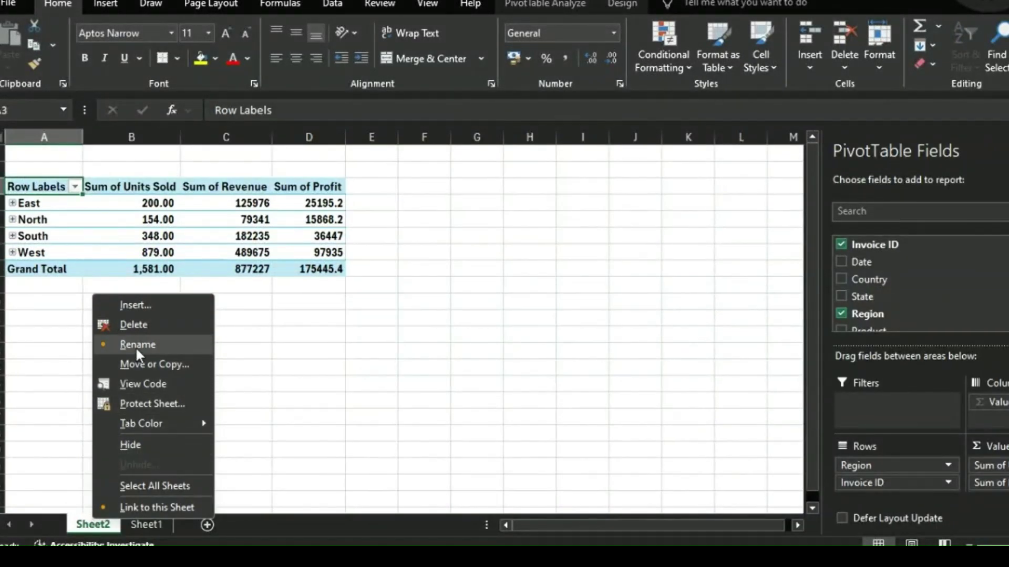
pyautogui.click(134, 324)
pyautogui.click(519, 312)
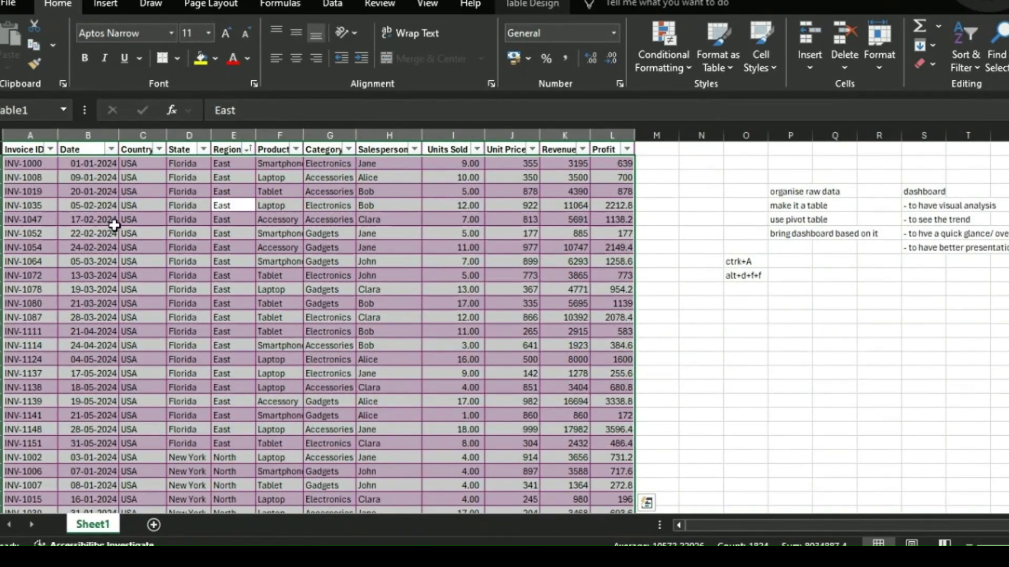
# Insert a blank PivotTable based on Table1 in a new worksheet.
pyautogui.click(105, 6)
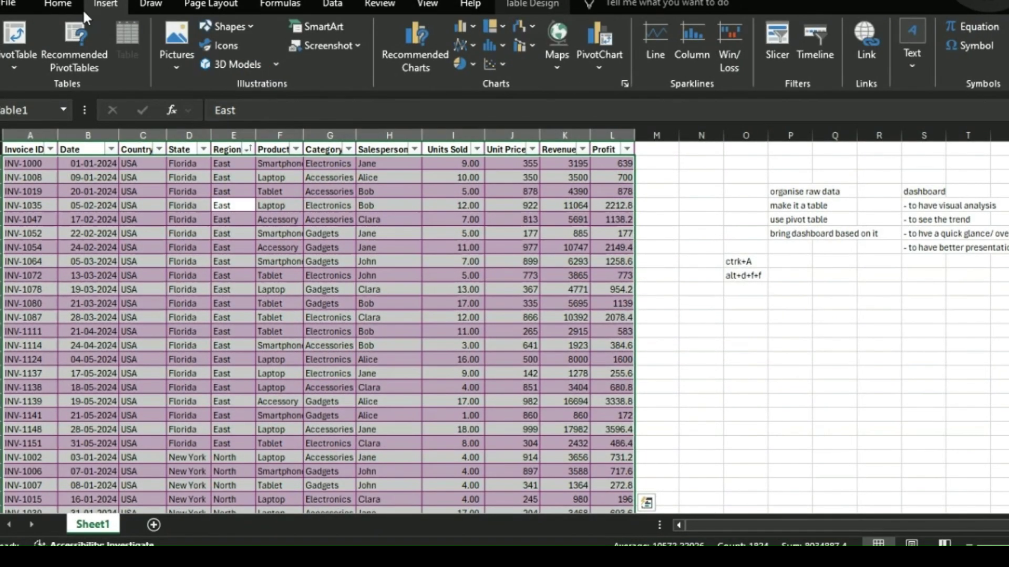
pyautogui.click(17, 63)
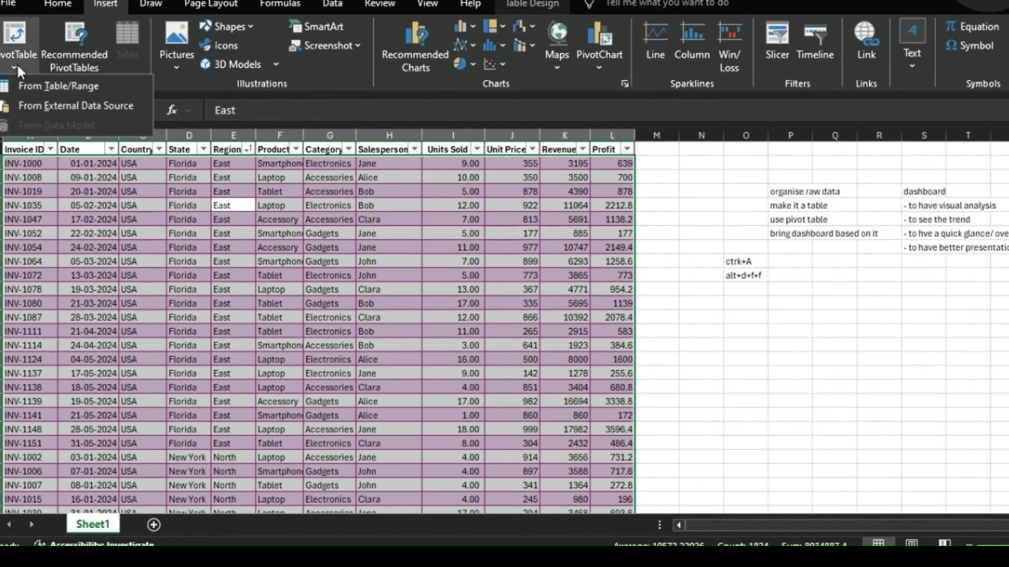
pyautogui.click(37, 85)
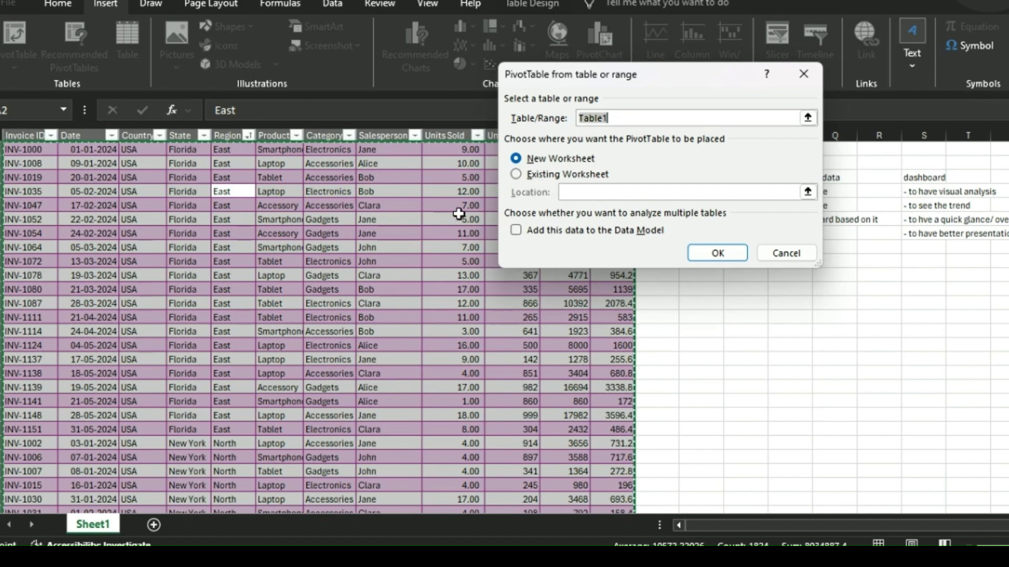
pyautogui.click(524, 178)
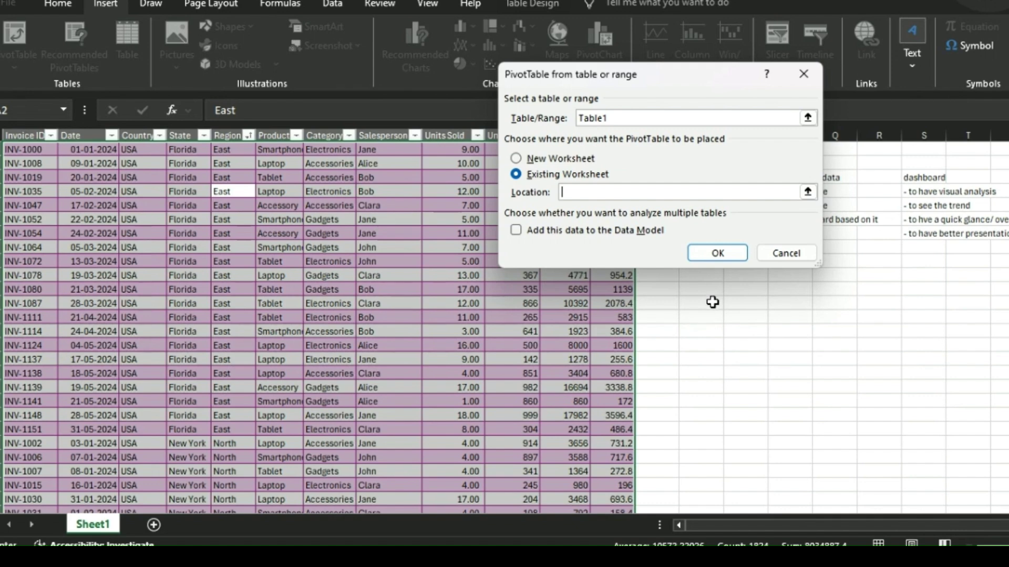
pyautogui.click(516, 159)
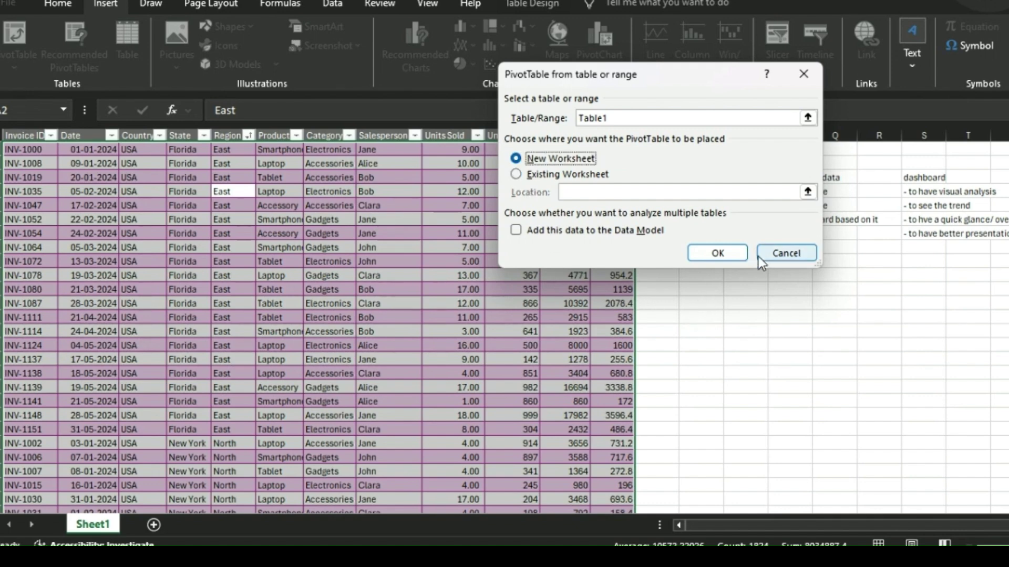
pyautogui.click(718, 253)
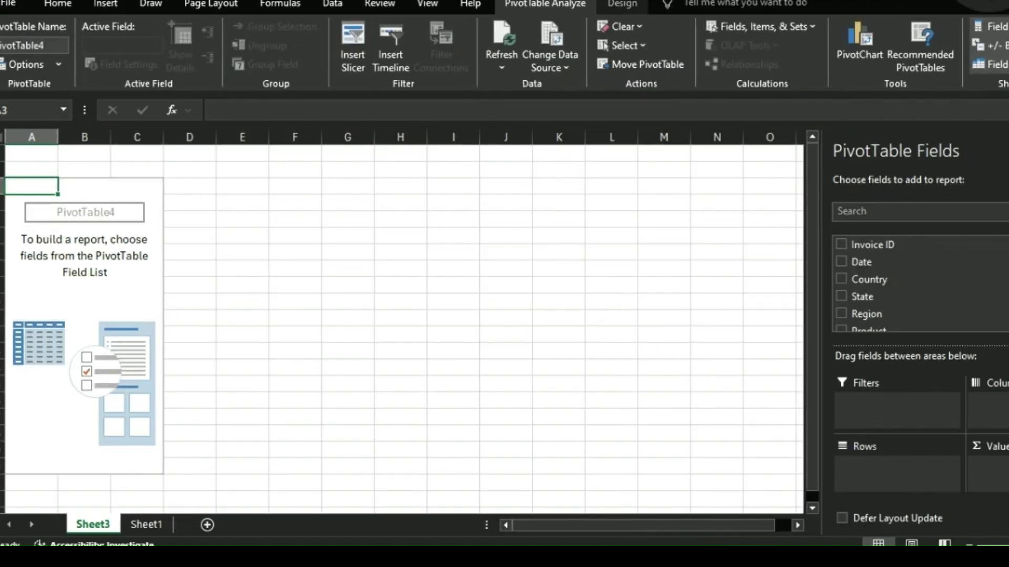
# Rename the invoice data sheet RAW DATA and the blank PivotTable's sheet PIVOT.
pyautogui.click(142, 525)
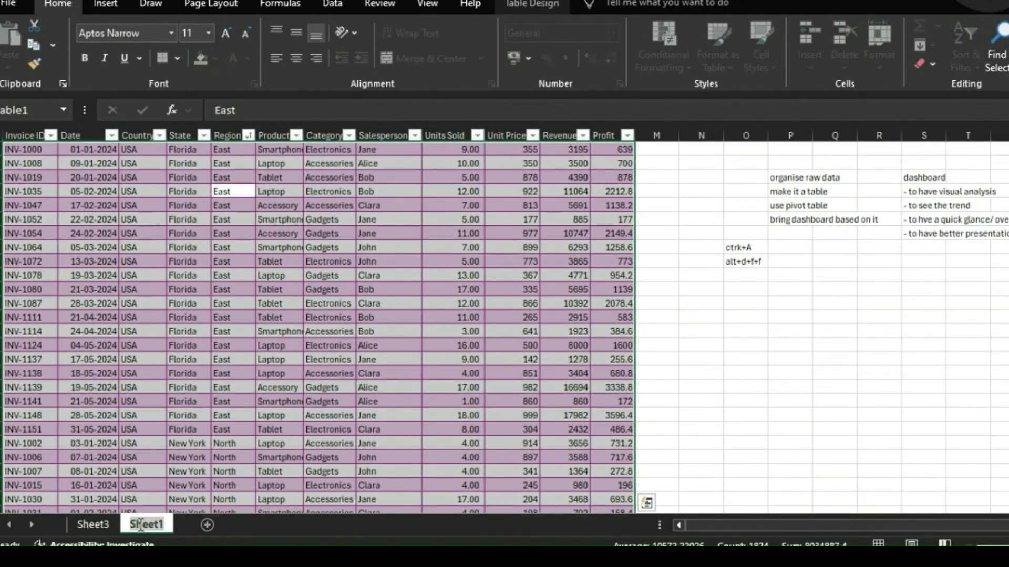
pyautogui.write('RAW DATA')
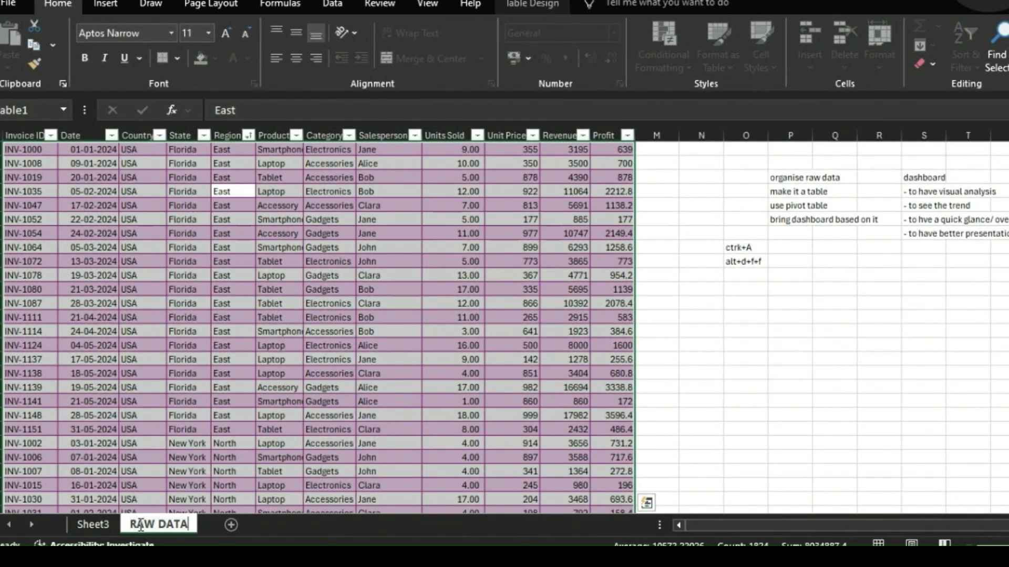
pyautogui.click(93, 525)
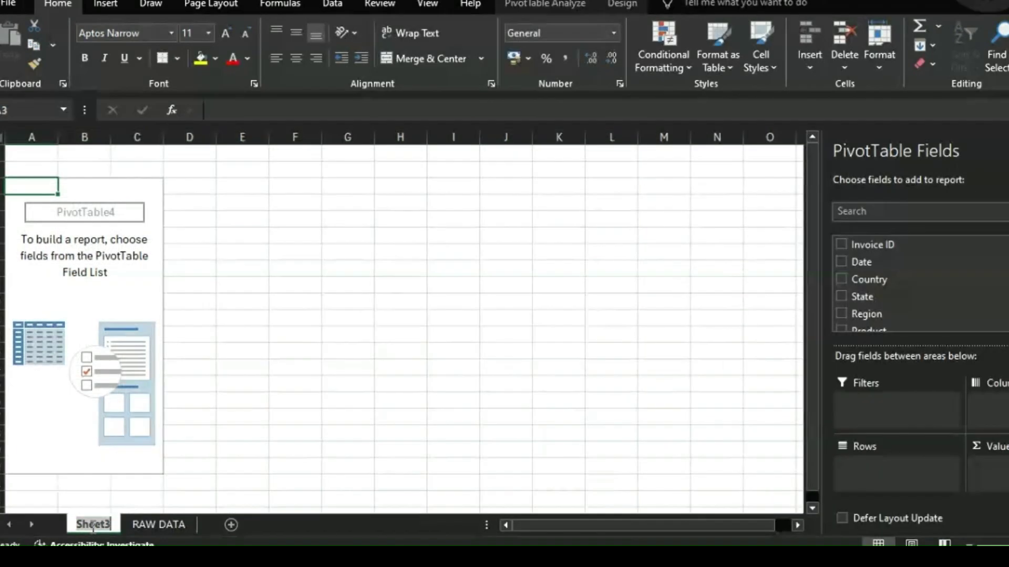
pyautogui.doubleClick(93, 525)
pyautogui.write('PIVOT')
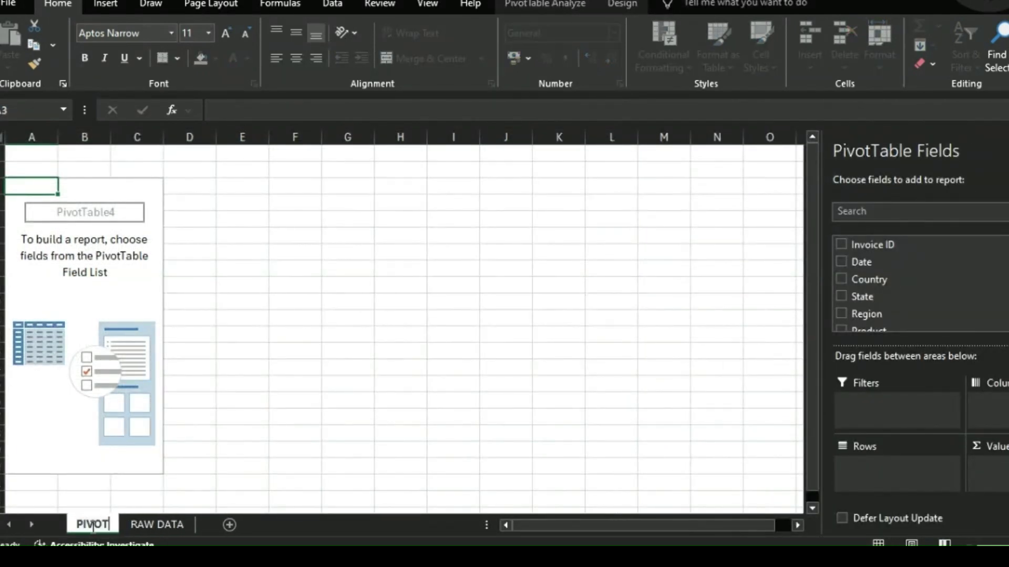
pyautogui.click(290, 398)
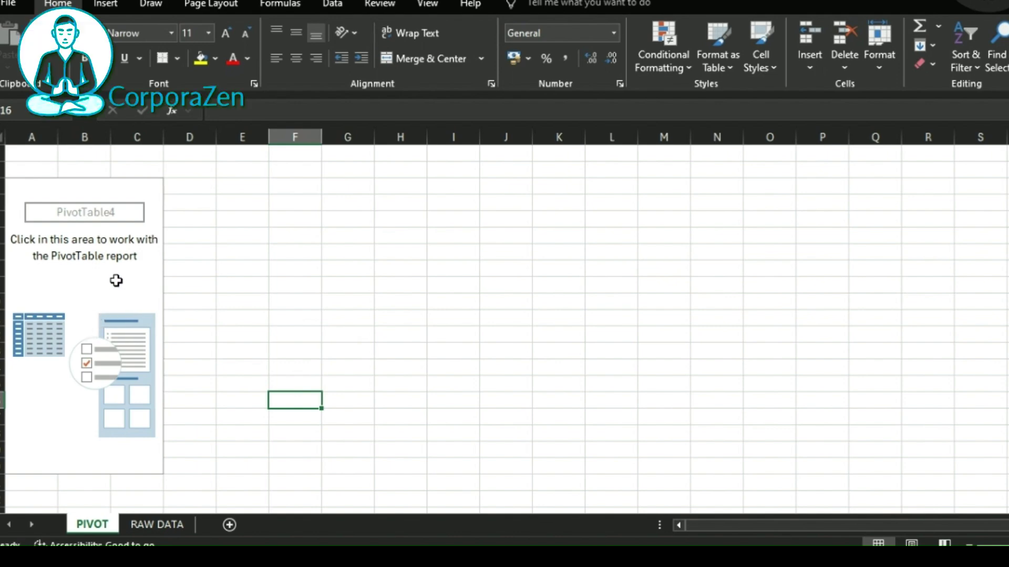
# Show the blank PivotTable's field list and look through the available fields.
pyautogui.click(117, 280)
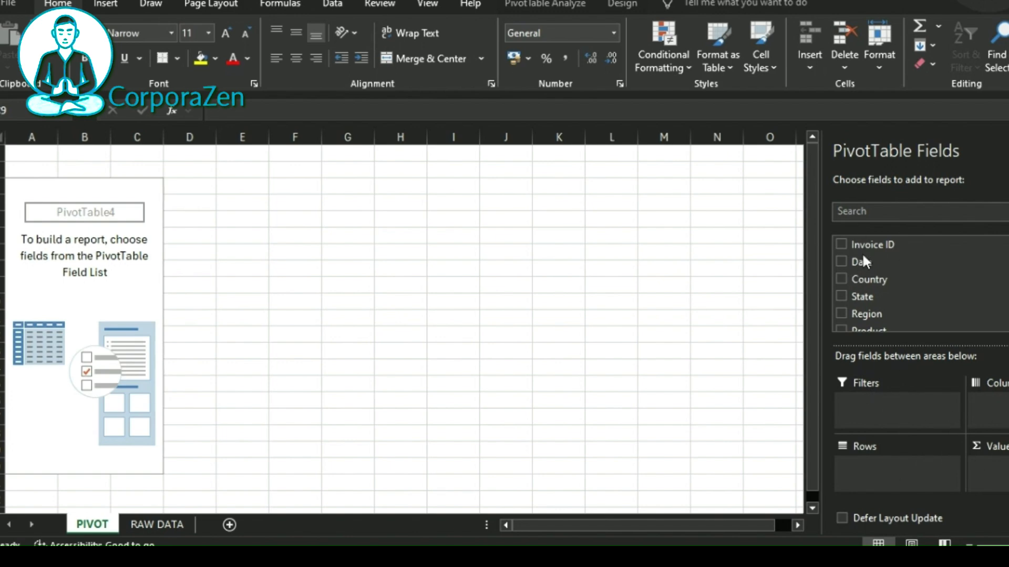
pyautogui.scroll(-3, 862, 268)
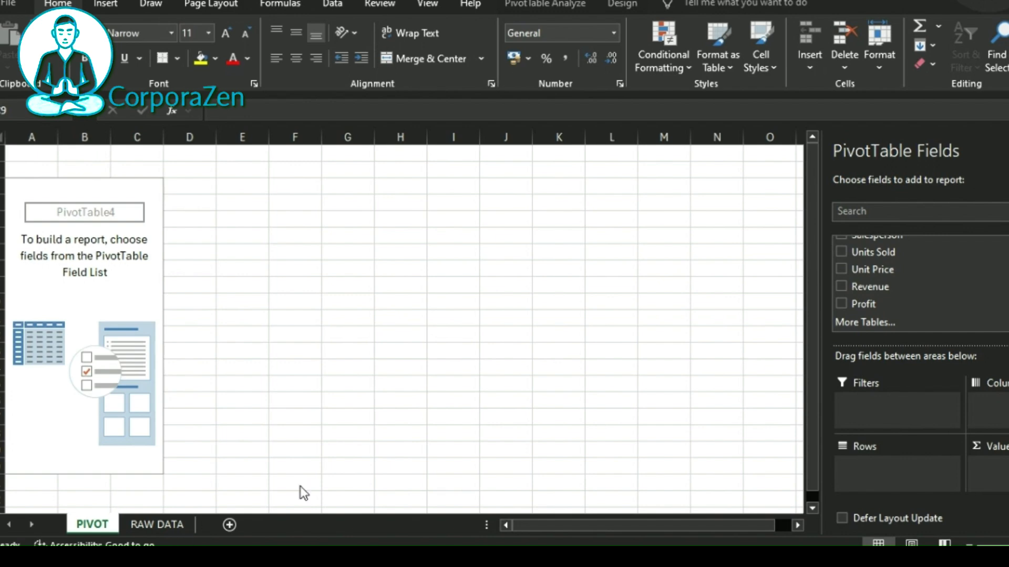
pyautogui.scroll(3, 888, 279)
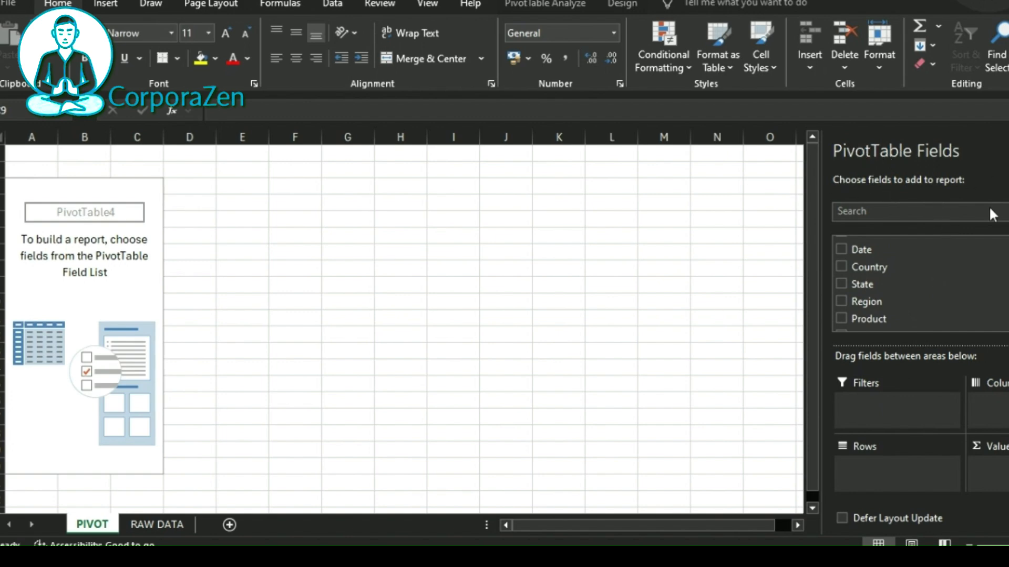
# Try the side-by-side, fields-only, and areas-only 2 by 2 and 1 by 1 layouts of the field list, and restore the stacked layout.
pyautogui.click(137, 285)
pyautogui.click(998, 180)
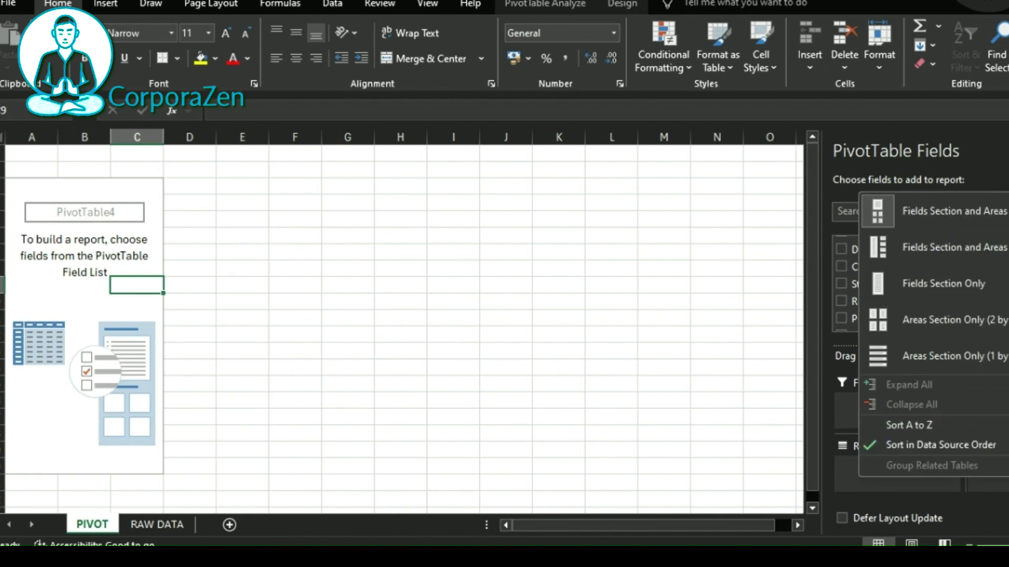
pyautogui.click(937, 246)
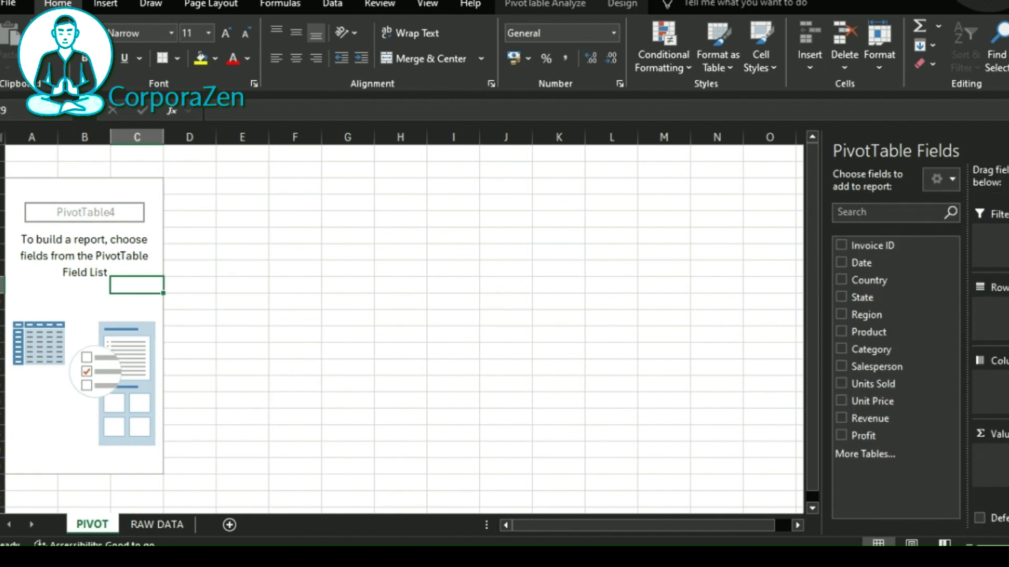
pyautogui.click(952, 179)
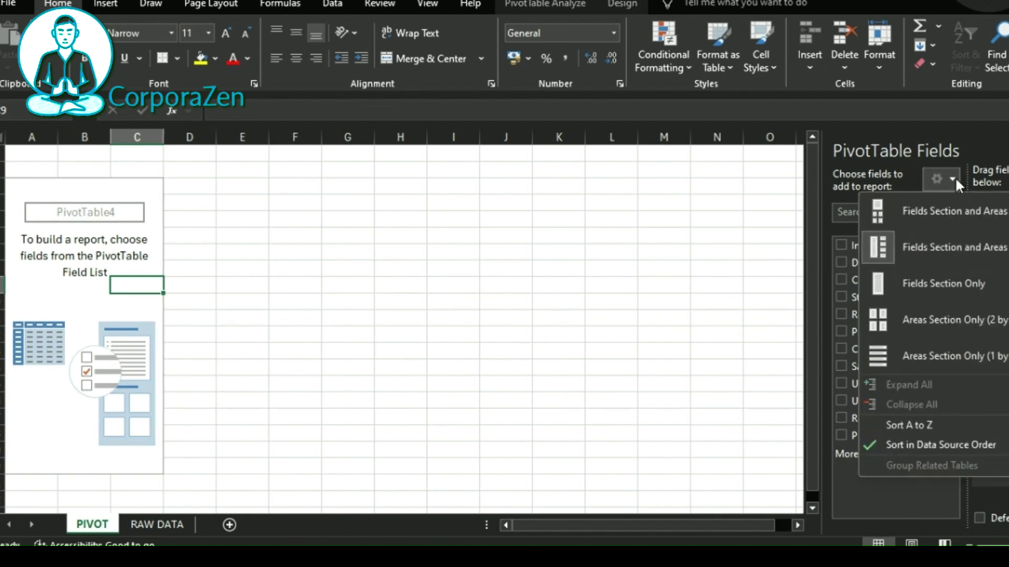
pyautogui.click(941, 283)
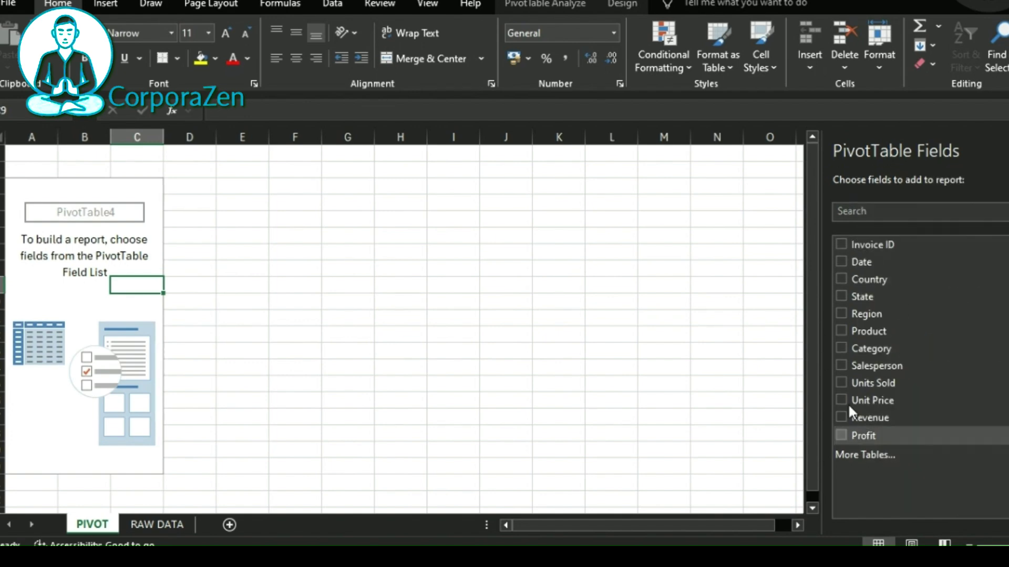
pyautogui.click(952, 178)
pyautogui.click(923, 310)
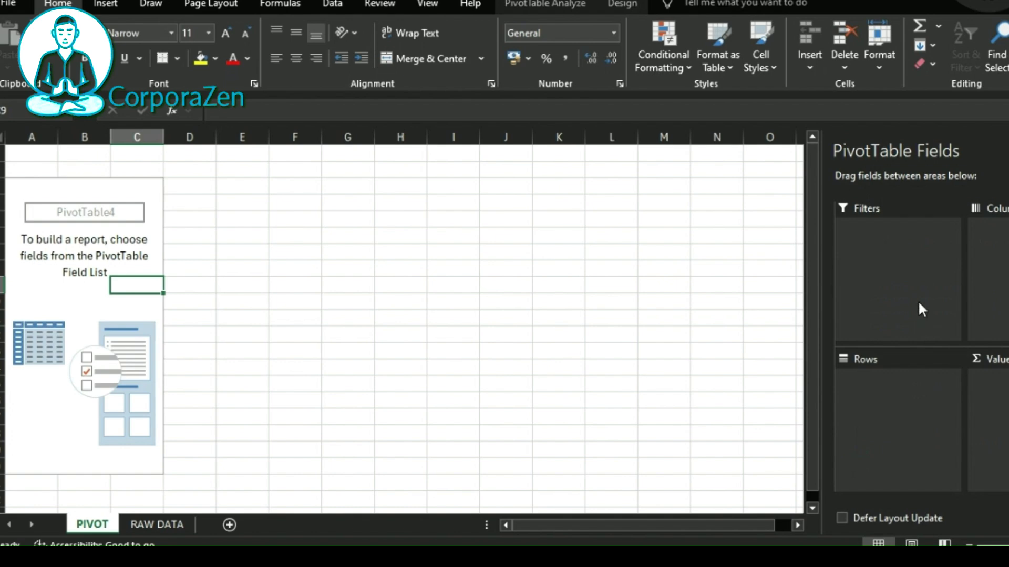
pyautogui.click(952, 179)
pyautogui.click(946, 348)
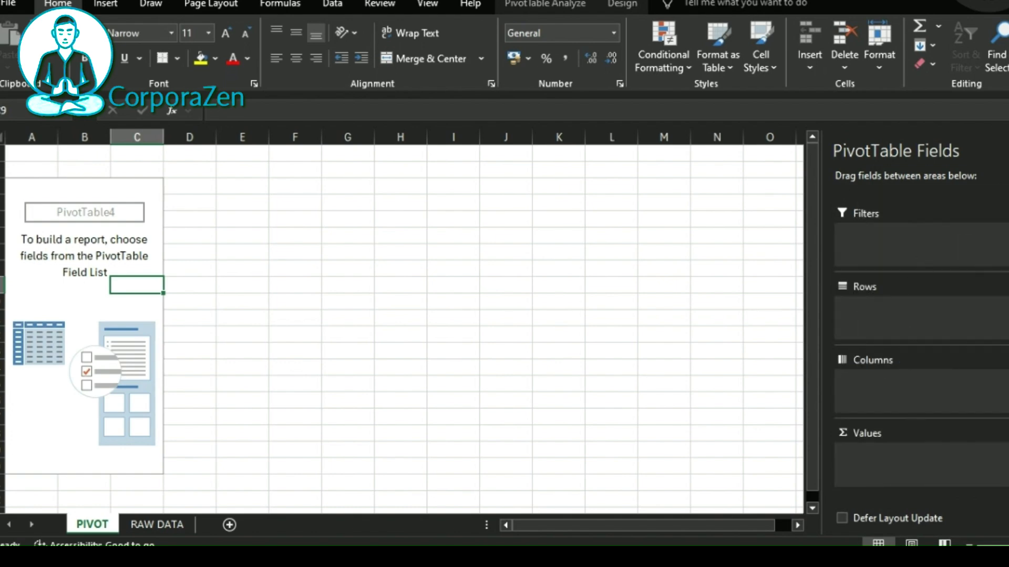
pyautogui.click(952, 179)
pyautogui.click(946, 208)
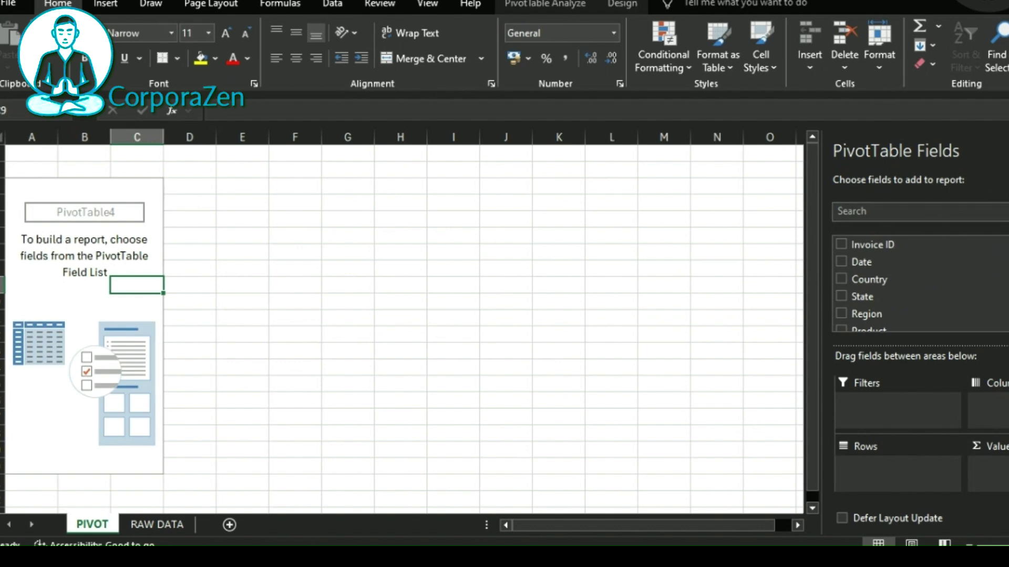
pyautogui.click(1001, 185)
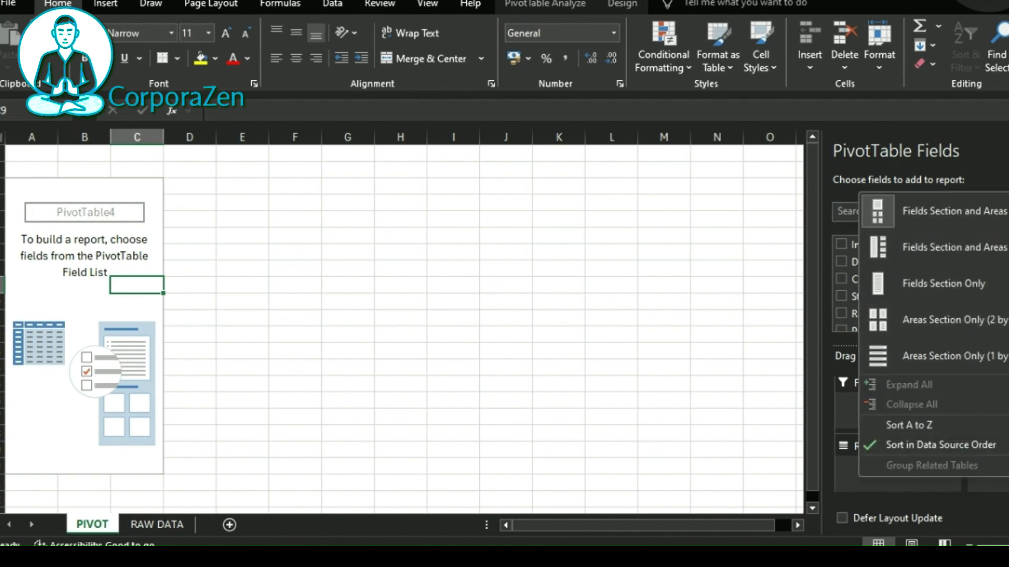
pyautogui.press('Escape')
# Undock the PivotTable Fields pane and float it over the worksheet beside the blank PivotTable.
pyautogui.click(1006, 152)
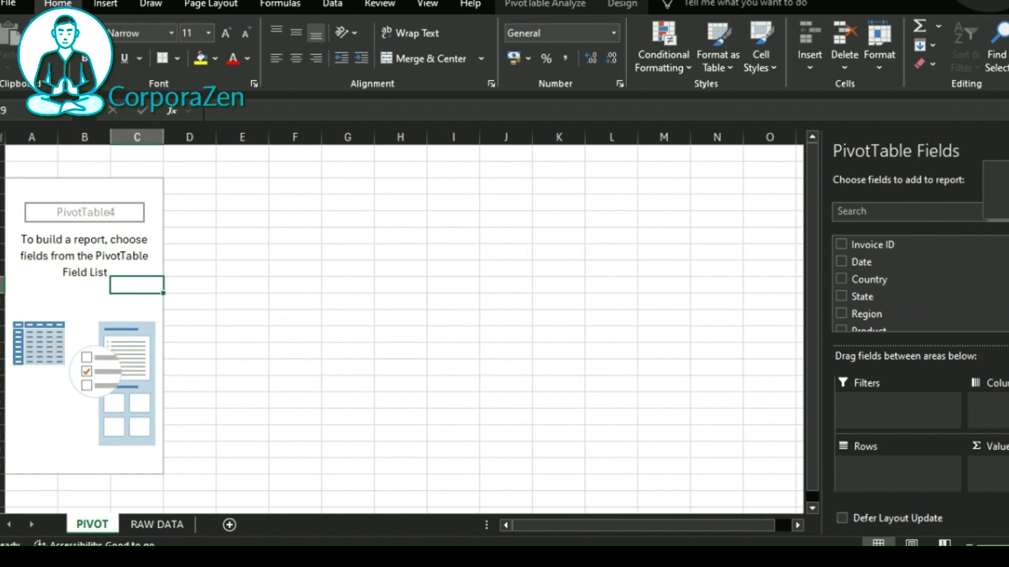
pyautogui.click(998, 172)
pyautogui.moveTo(887, 143); pyautogui.dragTo(414, 230)
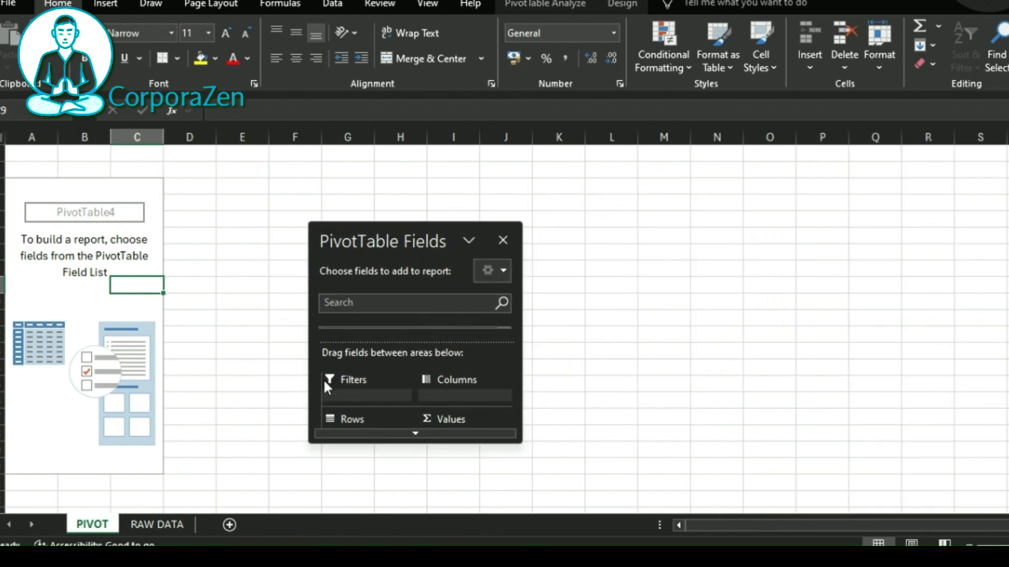
# Move the floating PivotTable Fields pane away from the blank PivotTable and close it.
pyautogui.moveTo(378, 238); pyautogui.dragTo(964, 164)
pyautogui.click(1008, 175)
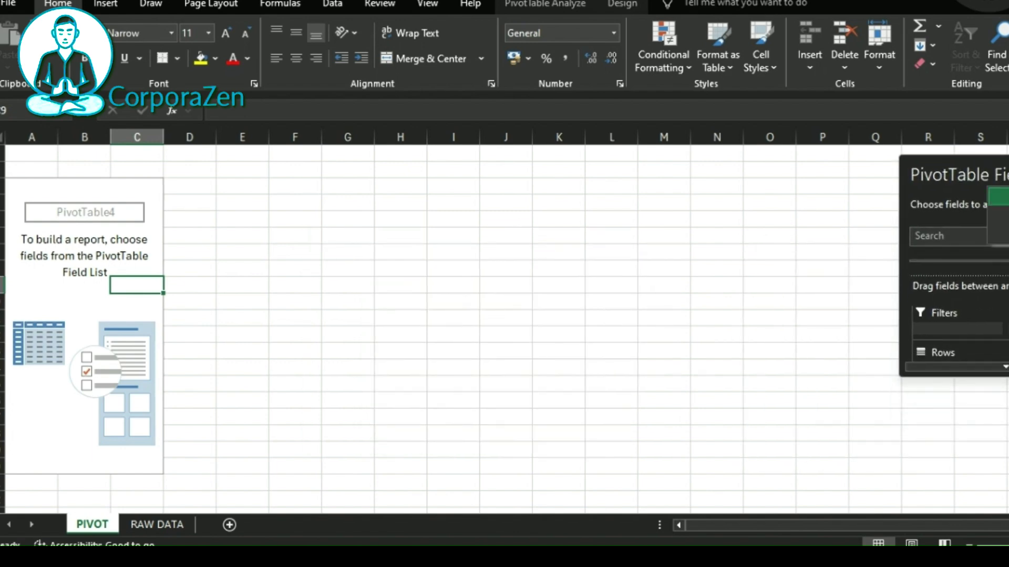
pyautogui.click(993, 232)
pyautogui.click(55, 297)
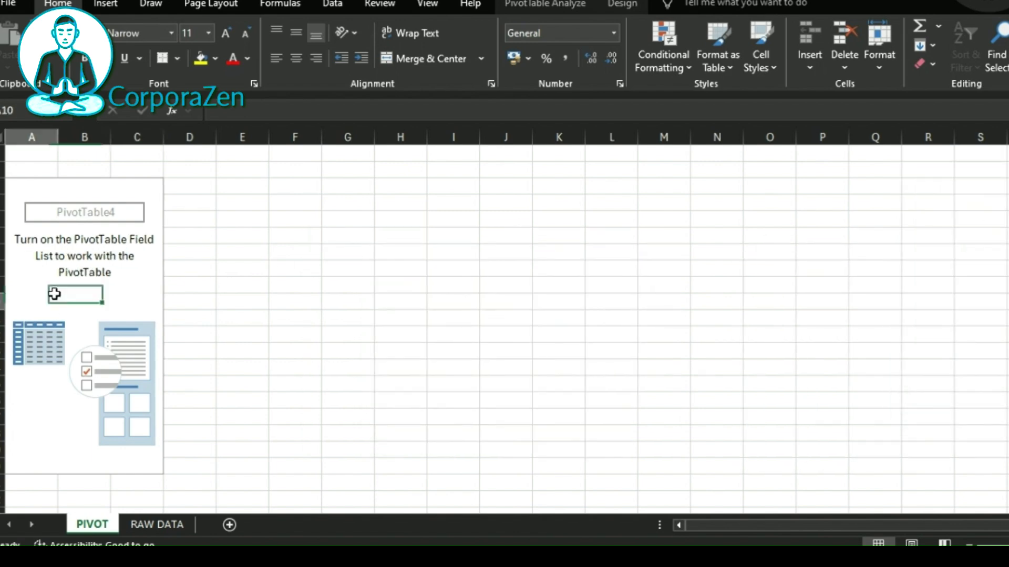
pyautogui.click(93, 272)
pyautogui.click(105, 218)
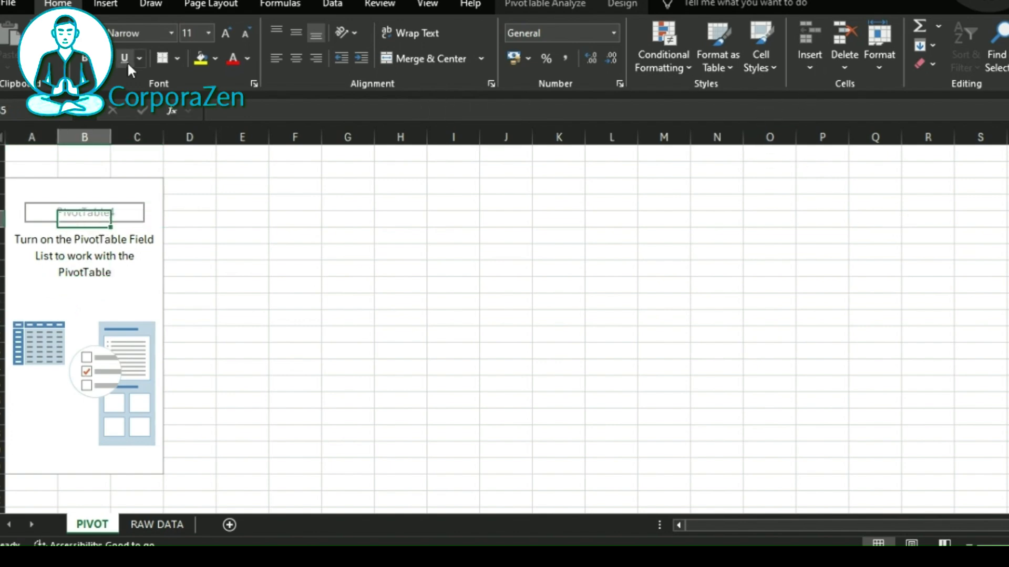
pyautogui.click(105, 4)
pyautogui.click(57, 4)
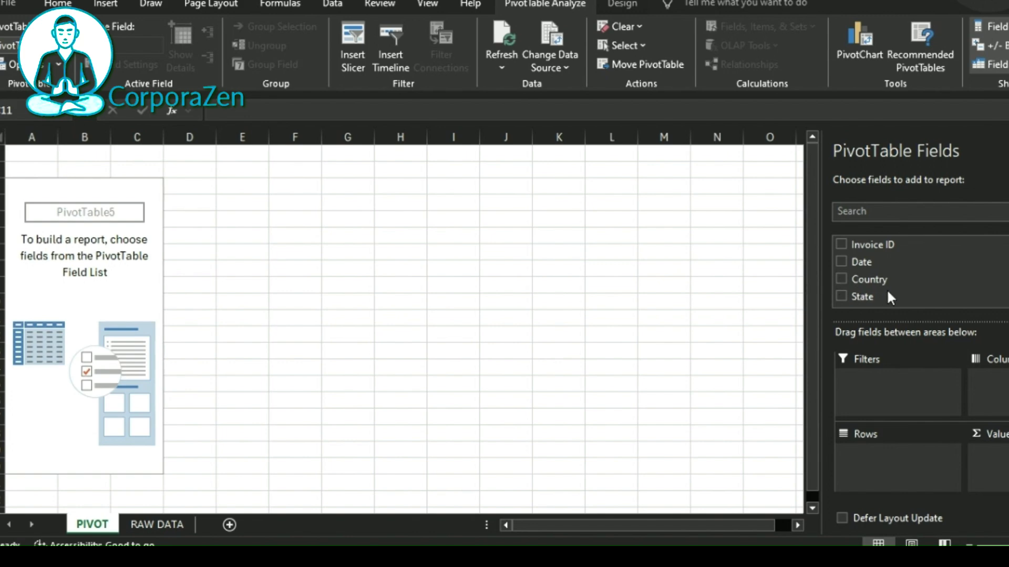
# Try Country as the PivotTable's row field, view its row label filter options, and remove Country again.
pyautogui.click(865, 278)
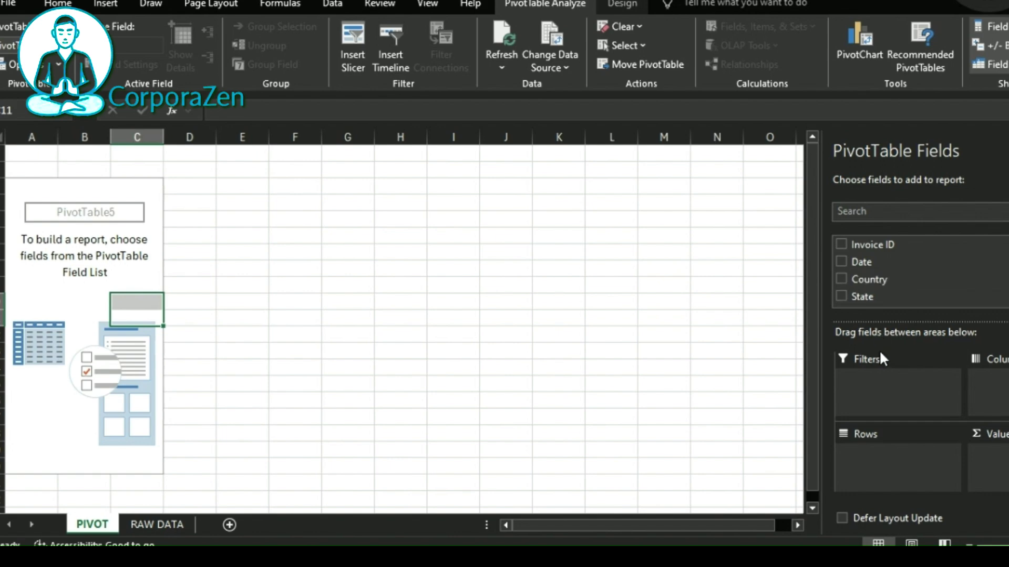
pyautogui.click(887, 378)
pyautogui.click(841, 278)
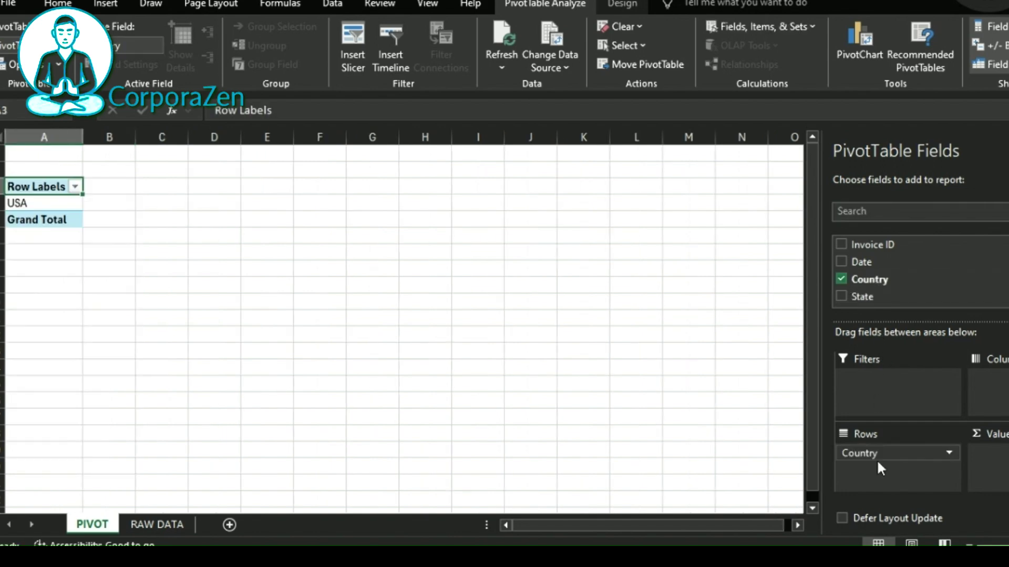
pyautogui.click(1, 175)
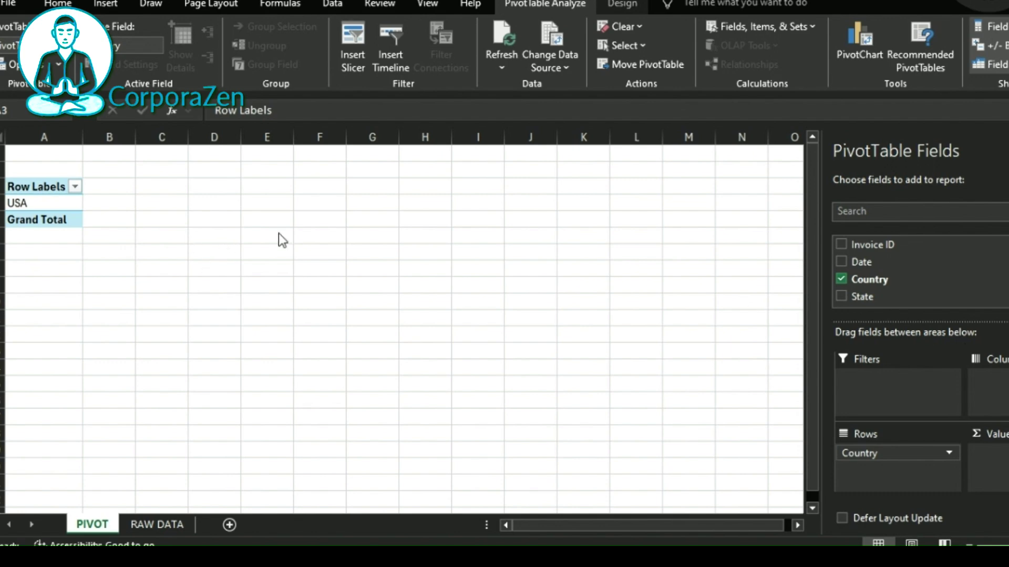
pyautogui.click(76, 186)
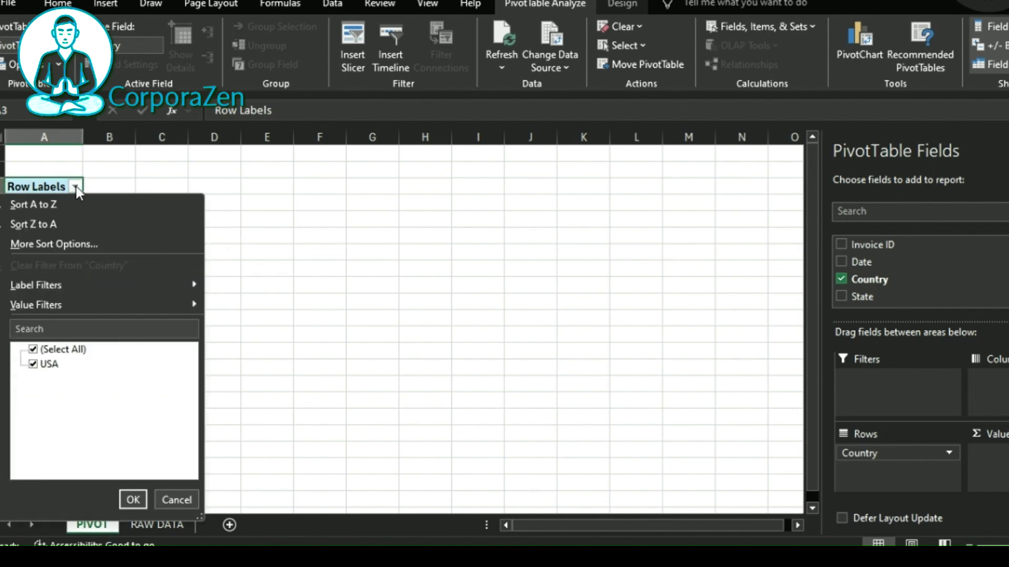
pyautogui.click(133, 500)
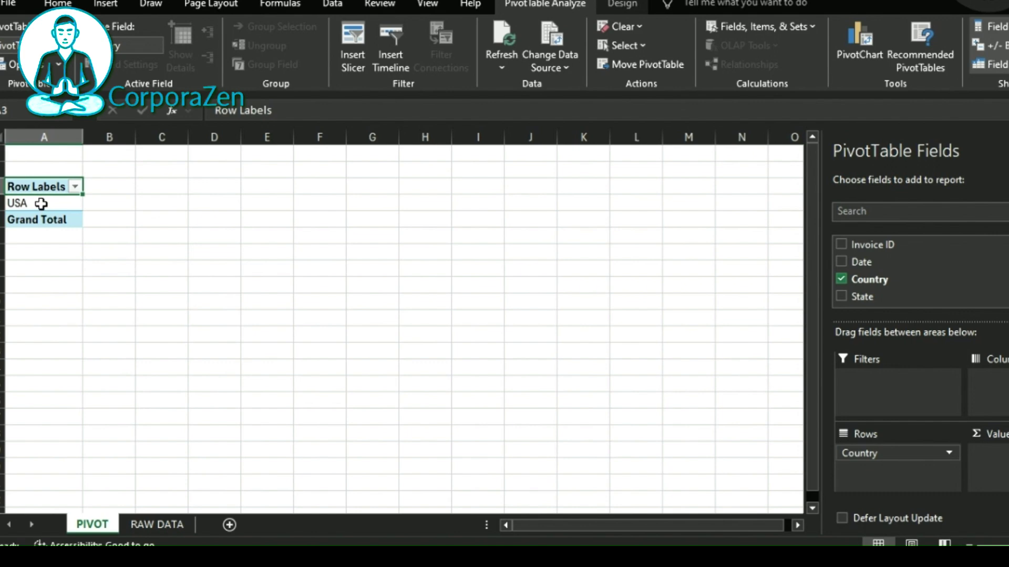
pyautogui.click(841, 279)
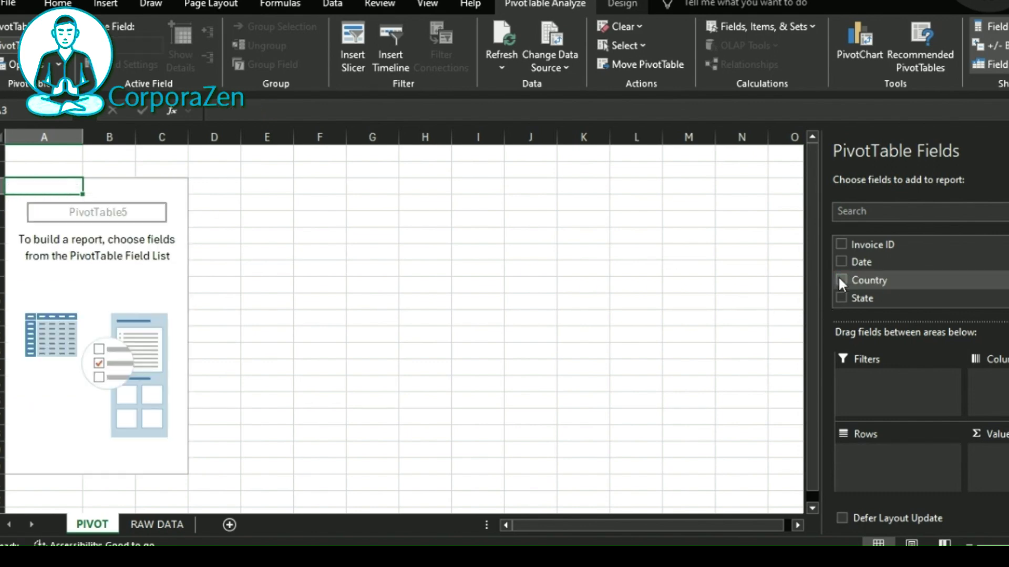
# Lay out State across the PivotTable's columns and add Profit as the summed value.
pyautogui.click(842, 297)
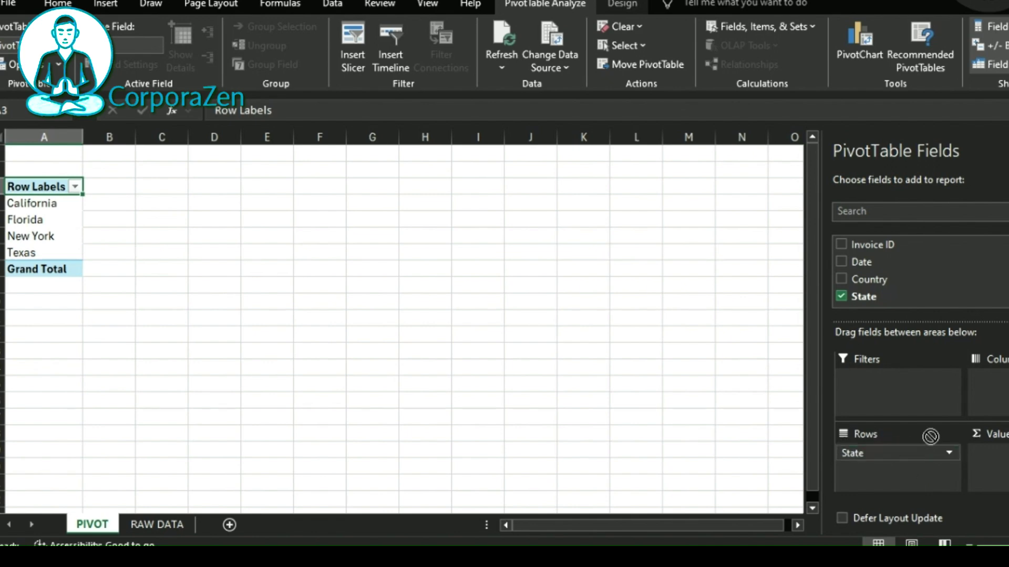
pyautogui.moveTo(929, 446); pyautogui.dragTo(988, 379)
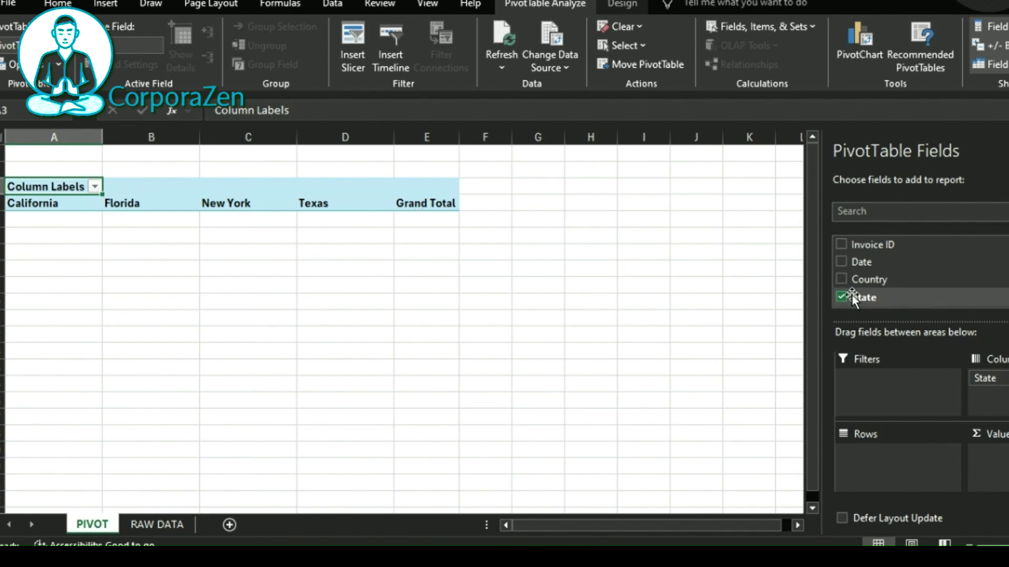
pyautogui.scroll(-1, 913, 279)
pyautogui.scroll(-1, 877, 293)
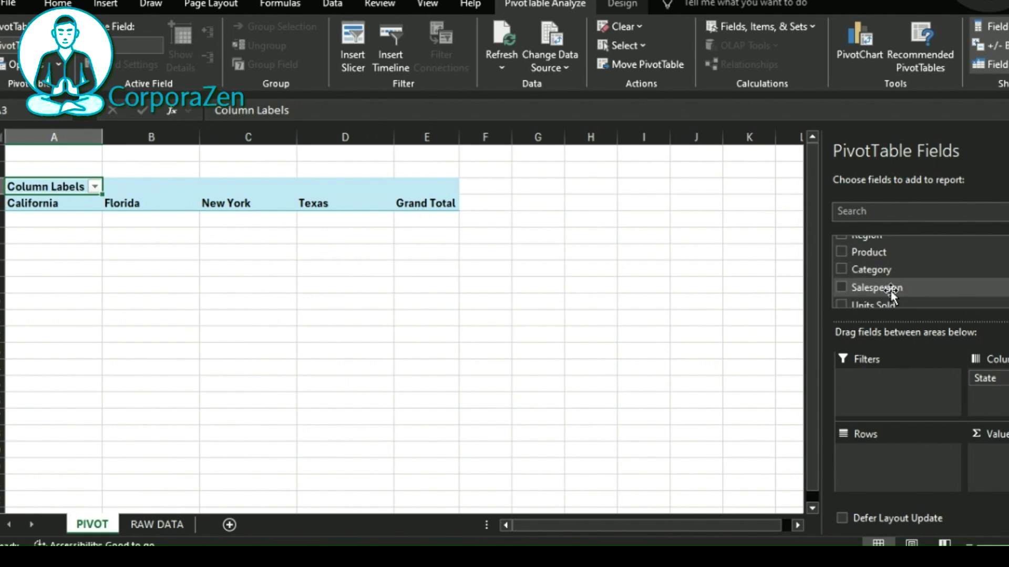
pyautogui.scroll(-2, 891, 294)
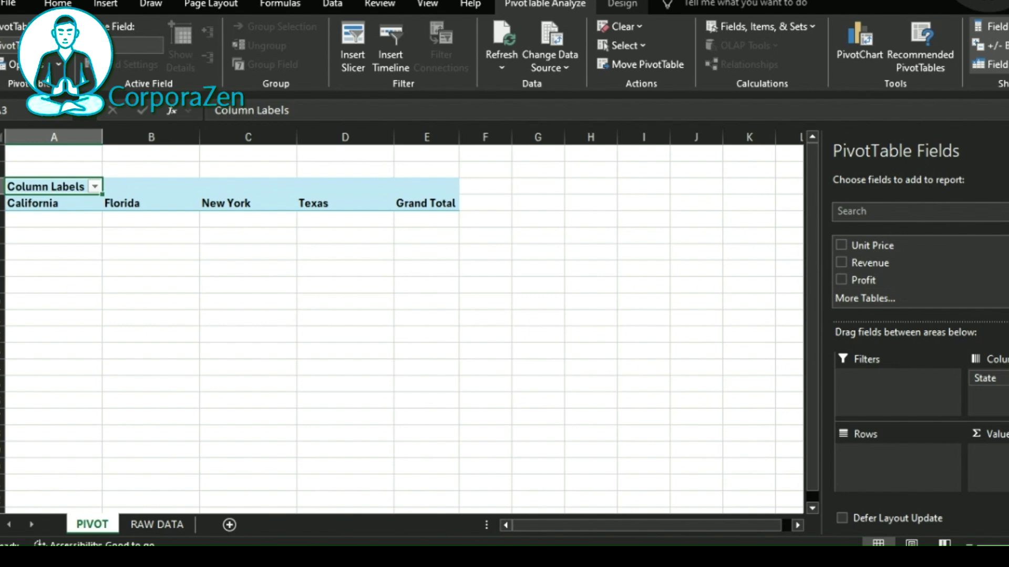
pyautogui.click(841, 281)
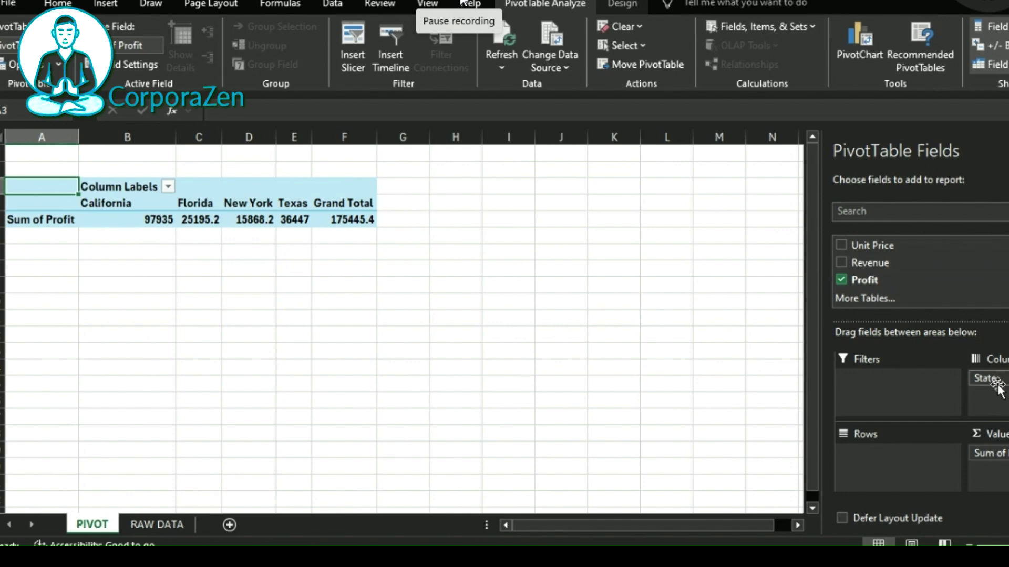
# Move State from the columns area to rows and place Category in the columns area.
pyautogui.moveTo(993, 383); pyautogui.dragTo(898, 460)
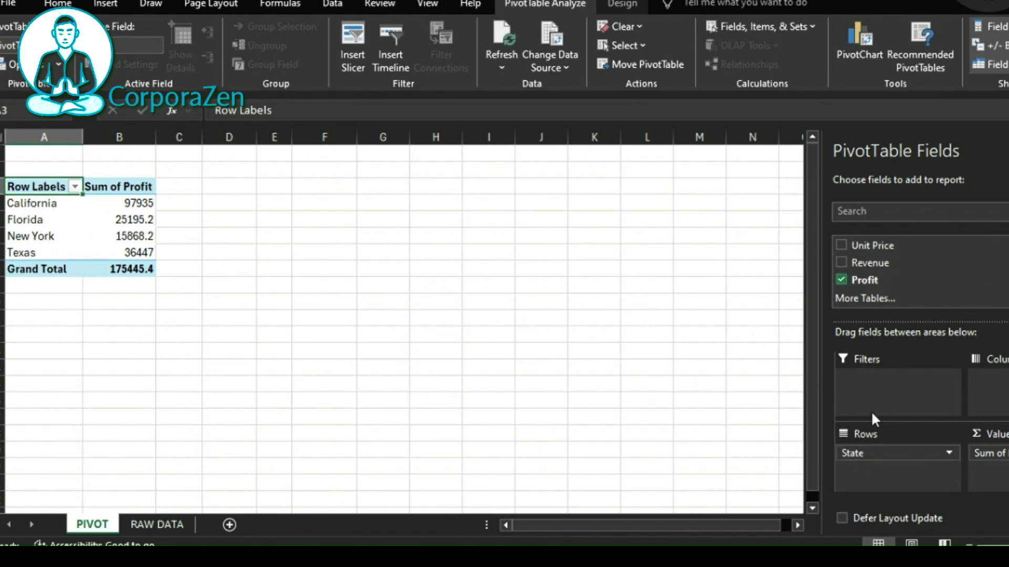
pyautogui.scroll(3, 913, 276)
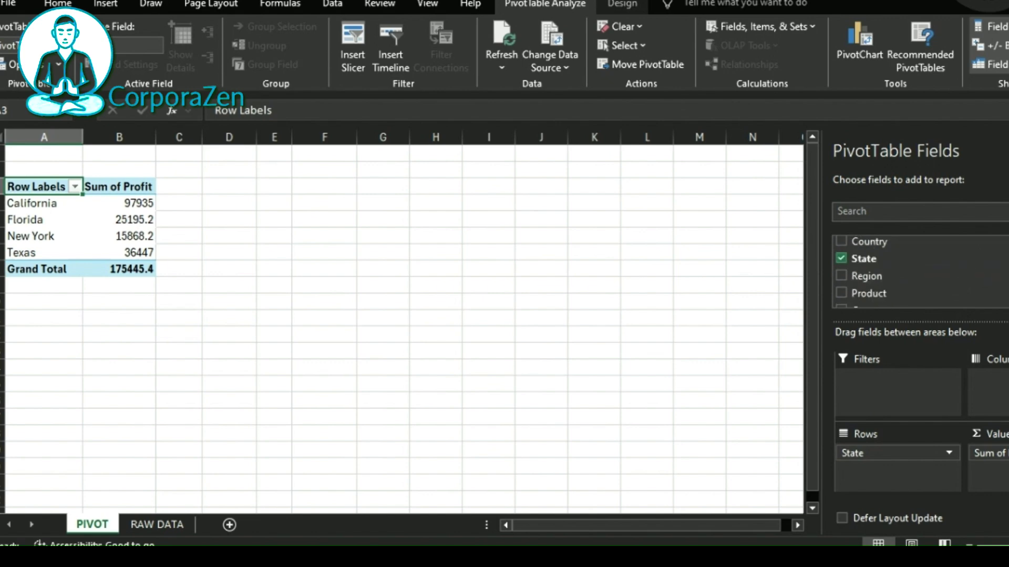
pyautogui.scroll(-1, 912, 276)
pyautogui.moveTo(885, 272); pyautogui.dragTo(993, 381)
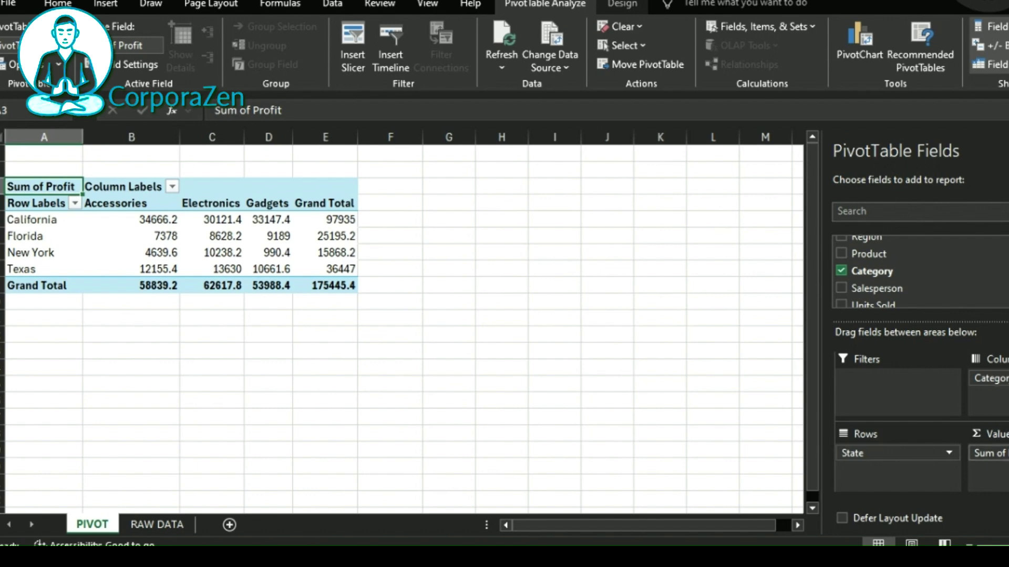
# Replace Profit with Revenue as the summed value in the State by Category PivotTable.
pyautogui.moveTo(990, 453); pyautogui.dragTo(581, 383)
pyautogui.scroll(-2, 877, 286)
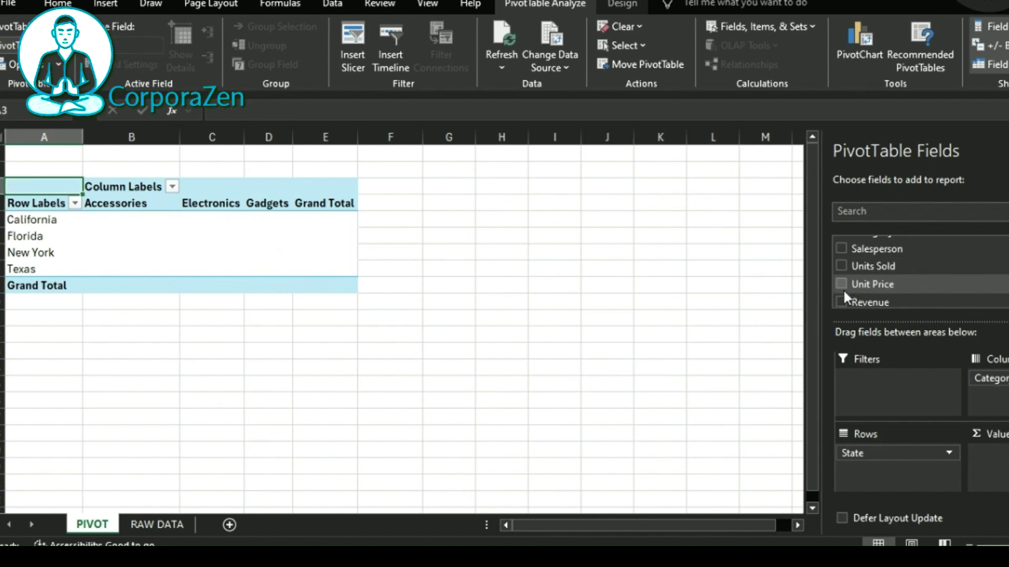
pyautogui.click(842, 301)
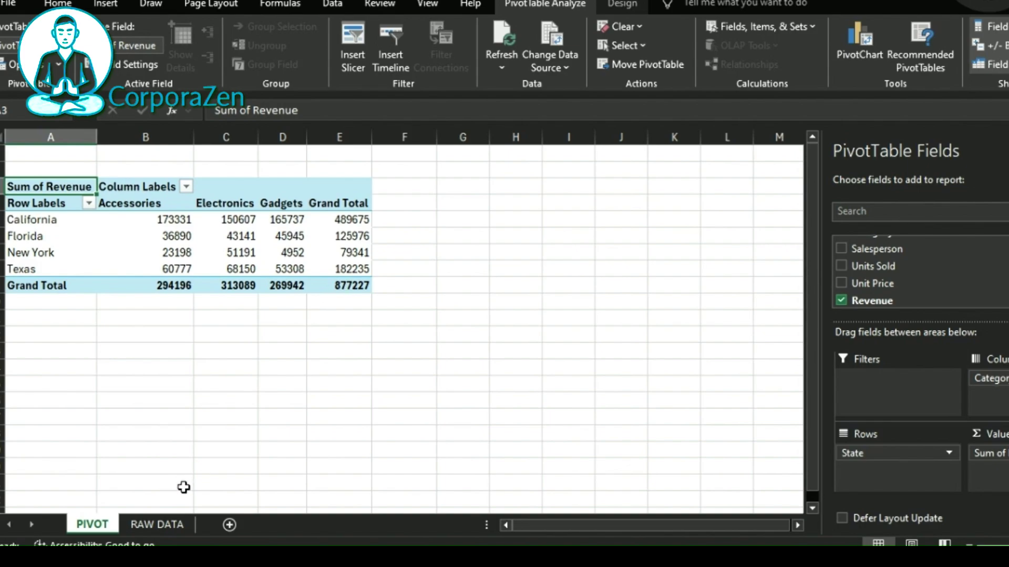
# On the RAW DATA sheet, add an AutoSum total for Profit directly below the table's last row.
pyautogui.click(156, 525)
pyautogui.scroll(-15, 446, 362)
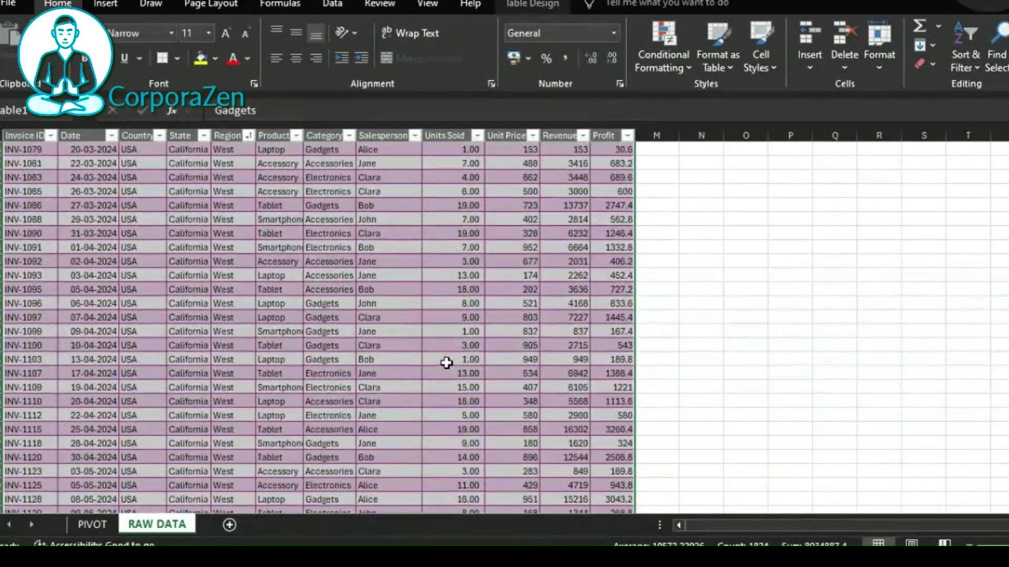
pyautogui.scroll(-9, 446, 363)
pyautogui.scroll(1, 526, 353)
pyautogui.click(611, 344)
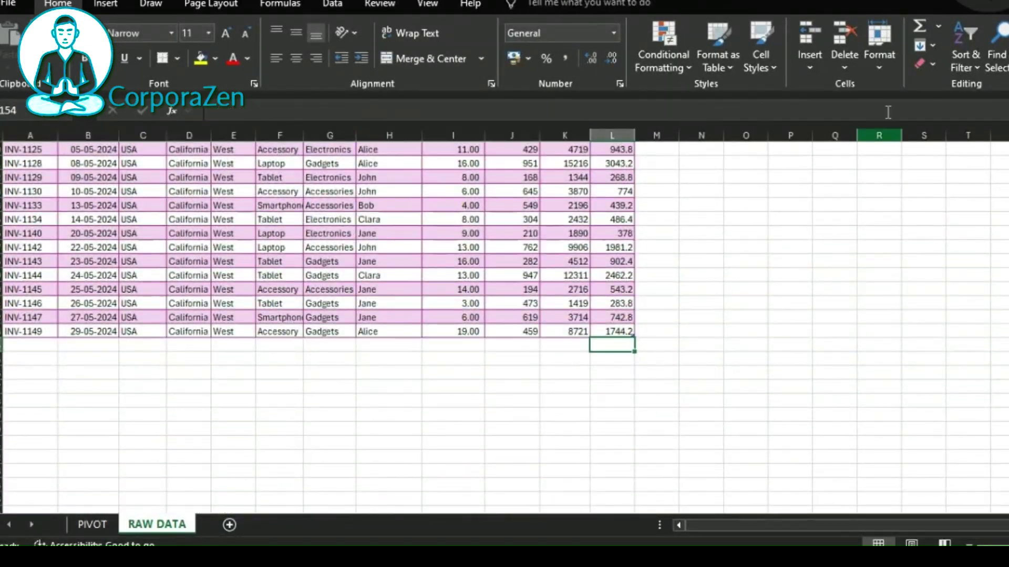
pyautogui.click(920, 25)
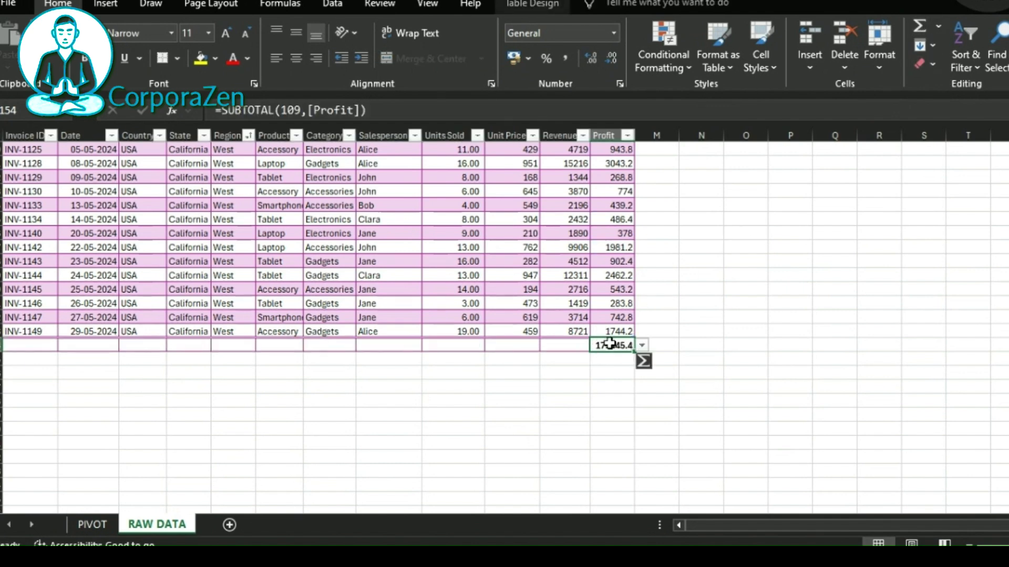
# Try to copy the Profit total formula into the total cells for Units Sold, Unit Price and Revenue.
pyautogui.hotkey('ctrl', 'c')
pyautogui.moveTo(565, 345); pyautogui.dragTo(455, 344)
pyautogui.hotkey('ctrl', 'v')
pyautogui.click(512, 359)
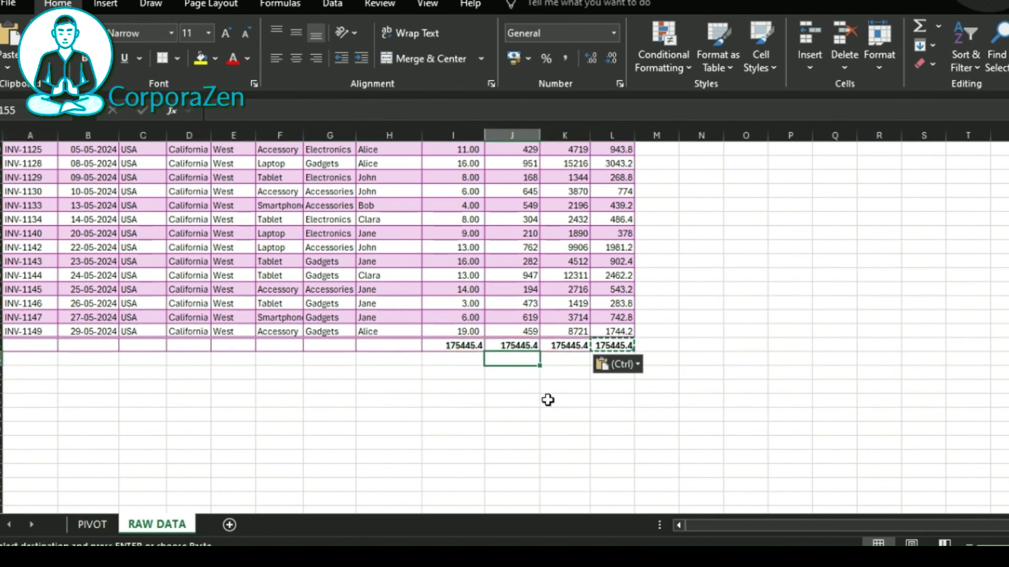
pyautogui.click(614, 345)
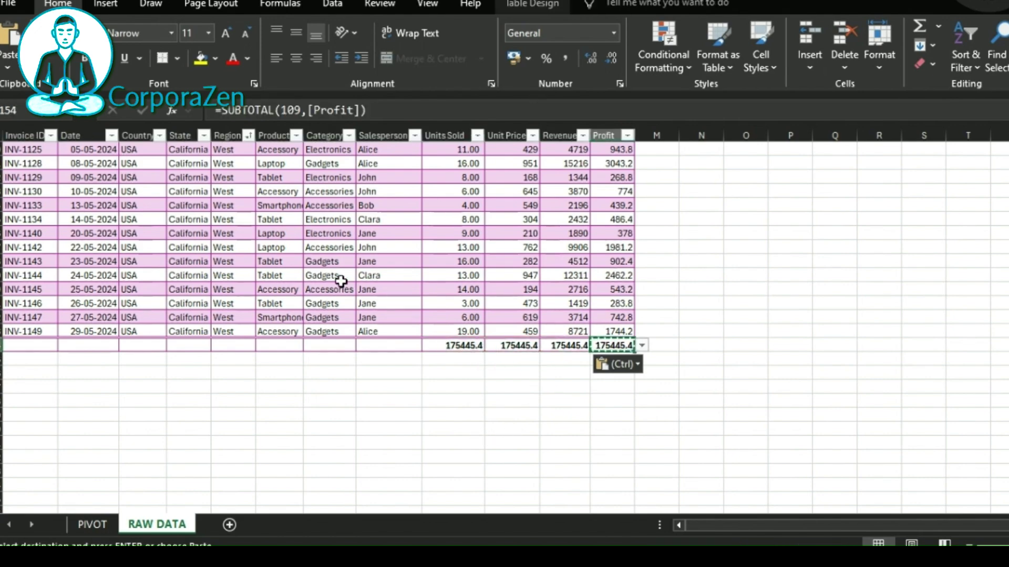
# Re-create the AutoSum total for Profit alone beneath the last invoice row on the RAW DATA sheet.
pyautogui.scroll(4, 254, 190)
pyautogui.scroll(-3, 254, 189)
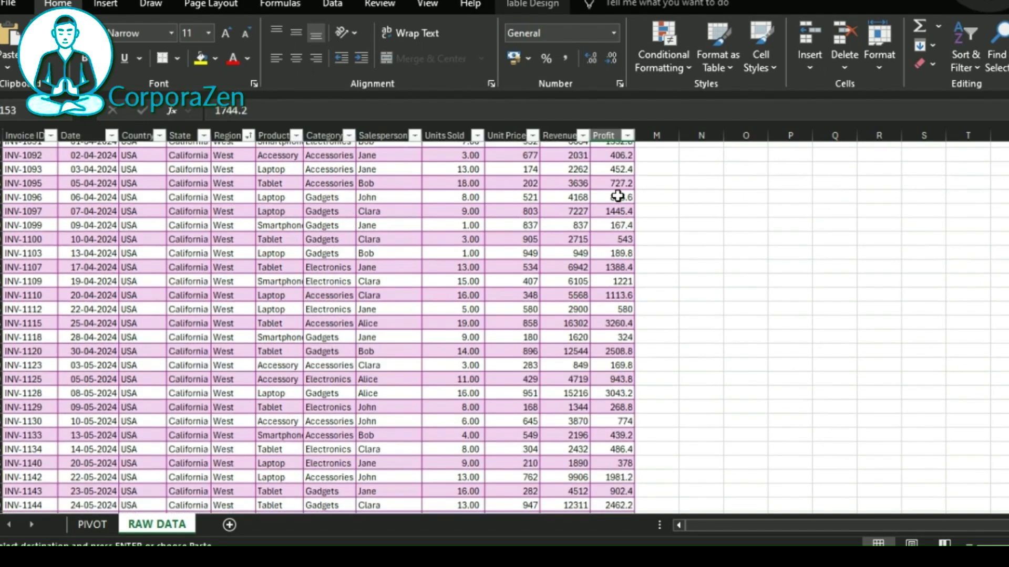
pyautogui.press('Down')
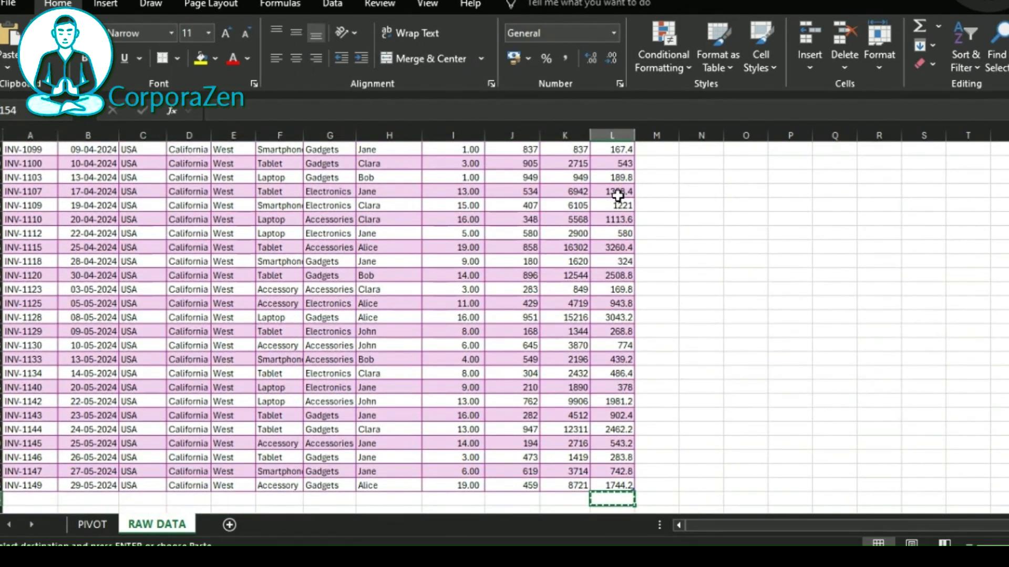
pyautogui.press('Escape')
pyautogui.click(920, 27)
pyautogui.click(920, 27)
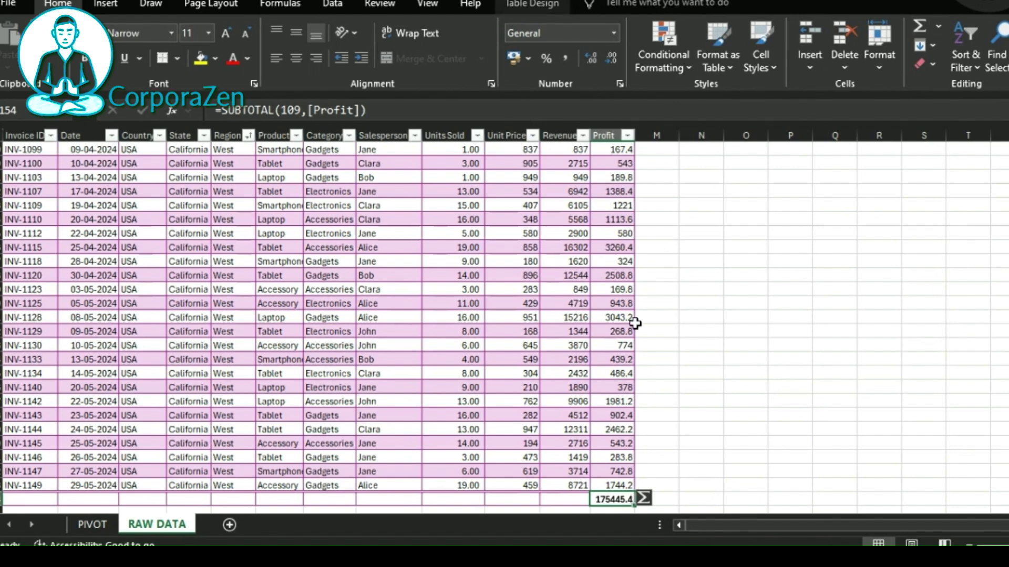
# Select all Profit values to check their sum, and inspect the formula in the Profit total cell.
pyautogui.click(616, 484)
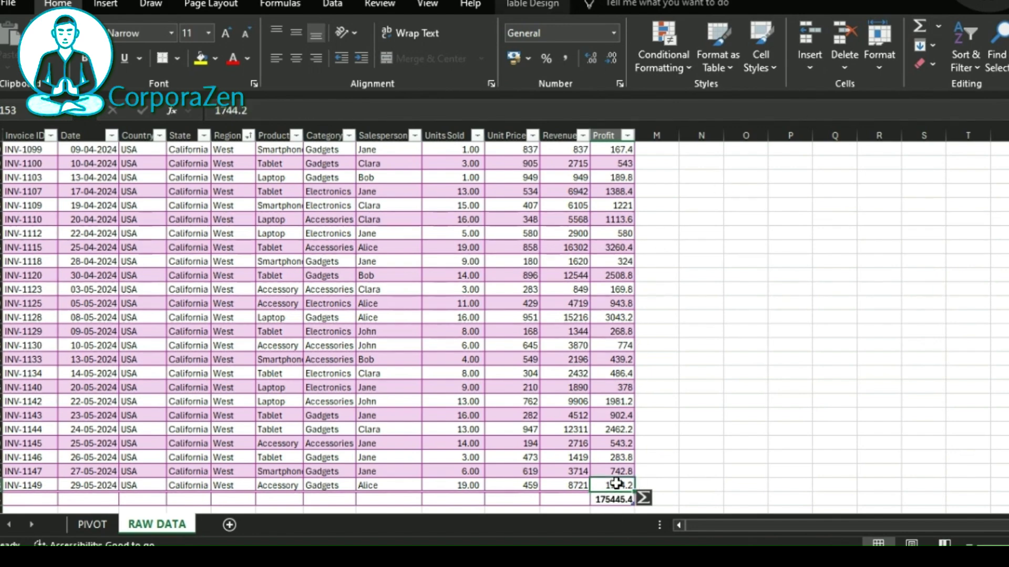
pyautogui.hotkey('ctrl', 'Up')
pyautogui.hotkey('ctrl', 'space')
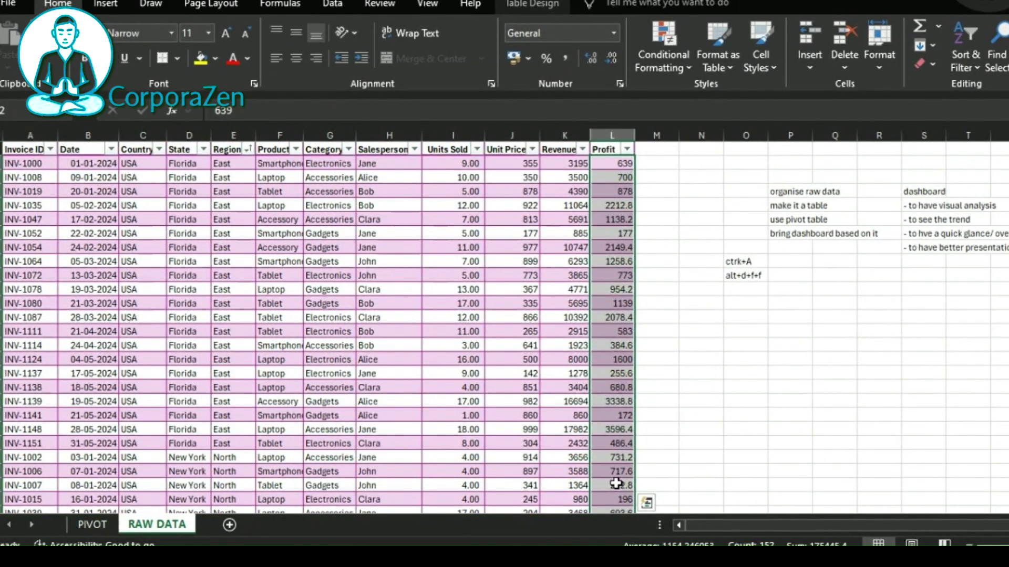
pyautogui.scroll(-20, 615, 484)
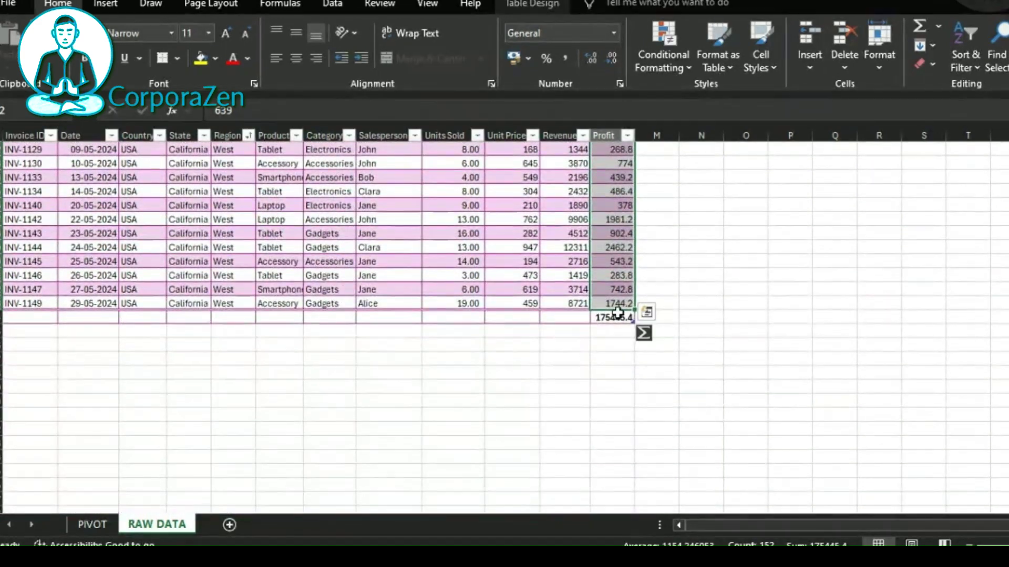
pyautogui.click(612, 315)
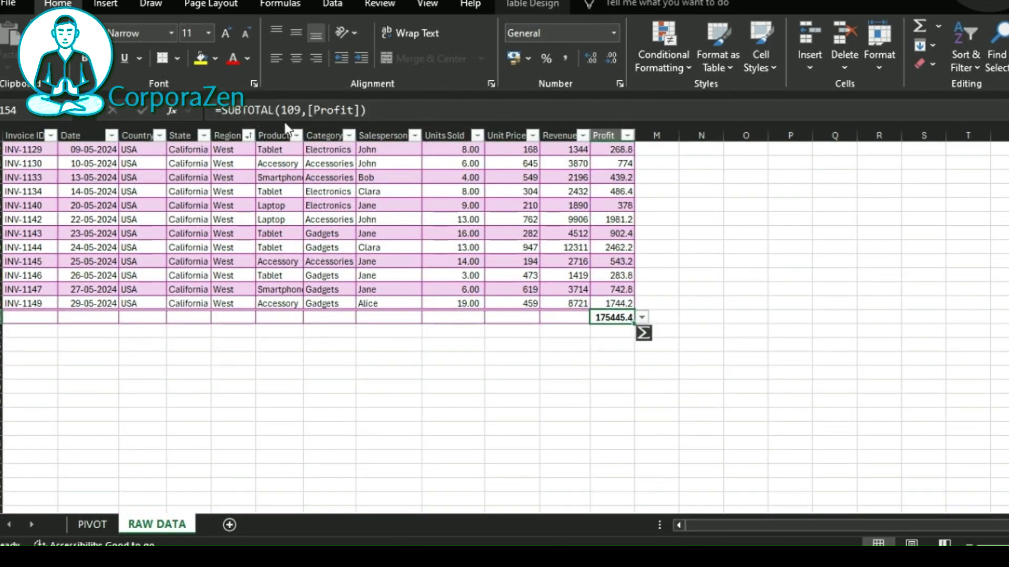
# Try to rebuild the Profit total with the Sum function by selecting the Profit values above it.
pyautogui.click(938, 26)
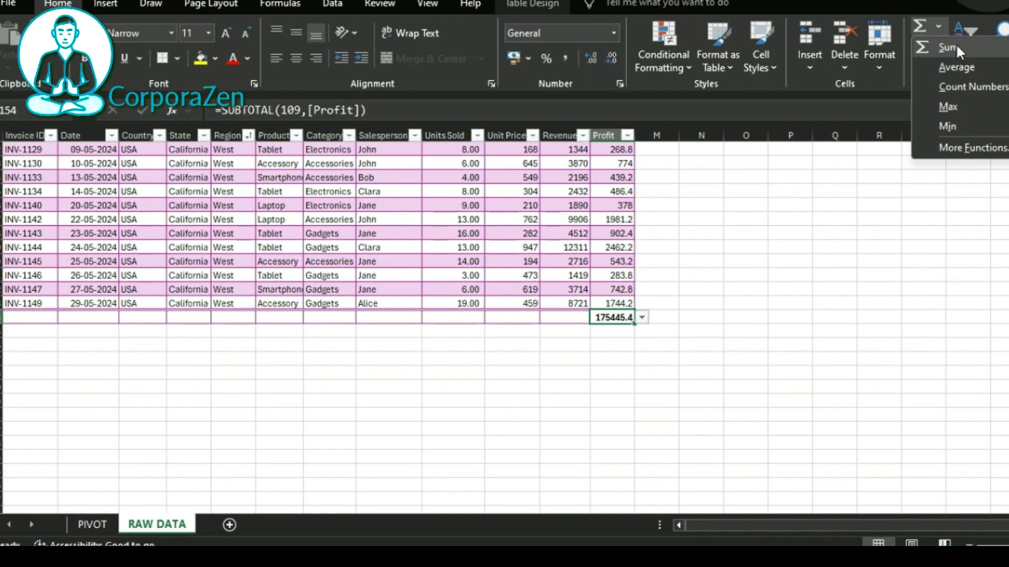
pyautogui.click(956, 48)
pyautogui.click(520, 352)
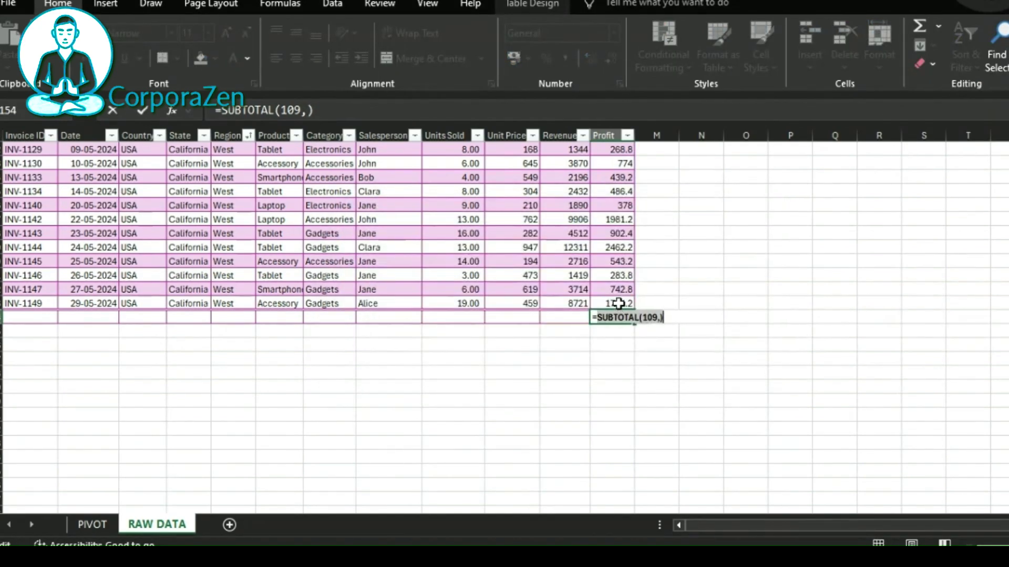
pyautogui.moveTo(618, 304); pyautogui.dragTo(613, 142)
pyautogui.press('Return')
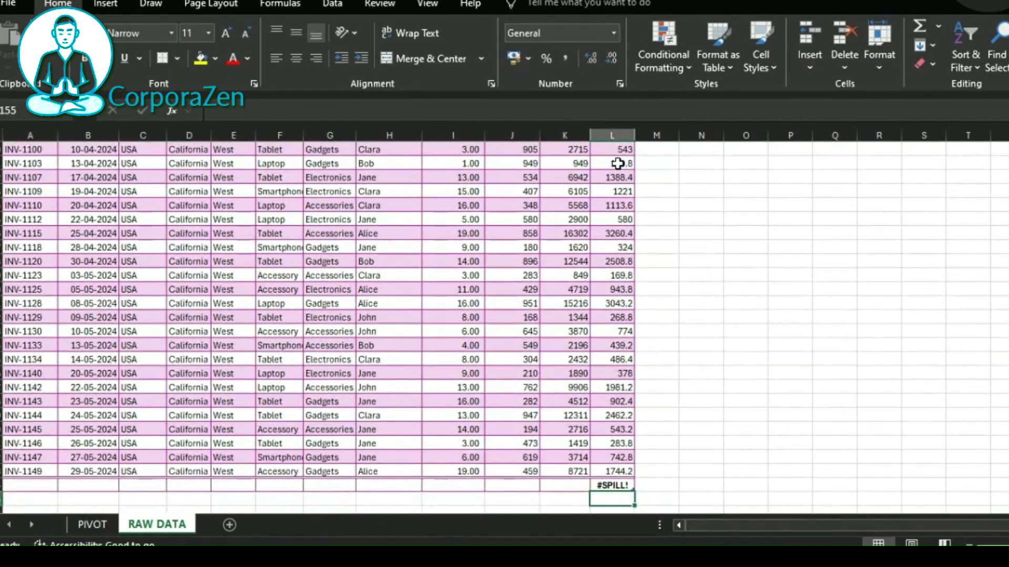
# Enter the formula =SUM([Profit]) in the Profit total cell beneath the last invoice row.
pyautogui.press('Up')
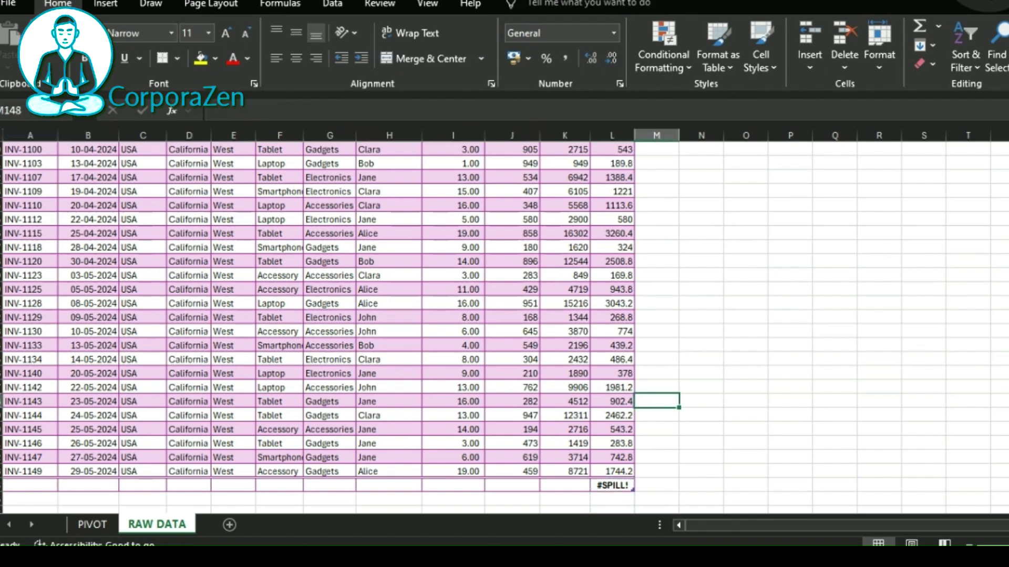
pyautogui.write('=SUM(')
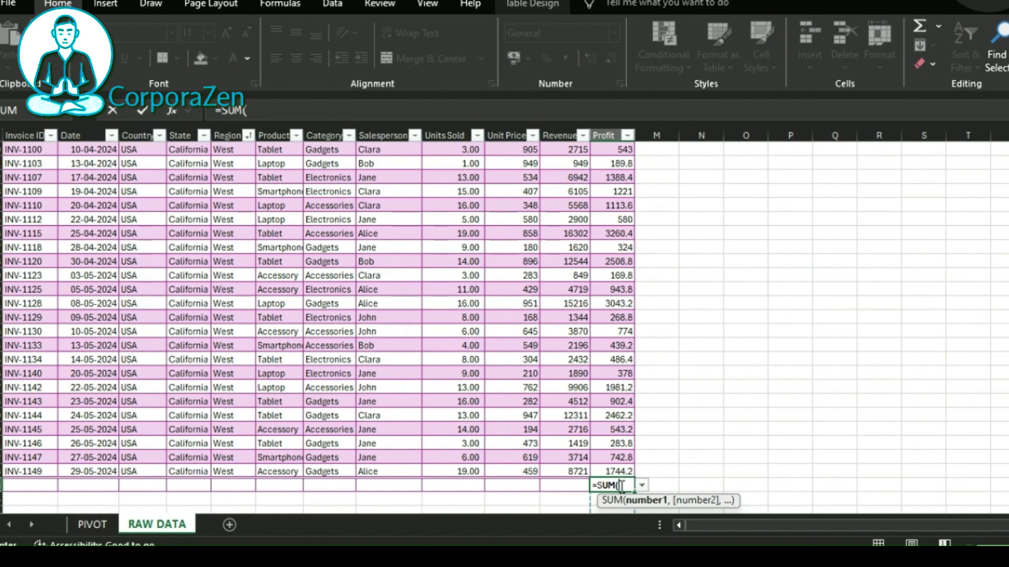
pyautogui.press('Up')
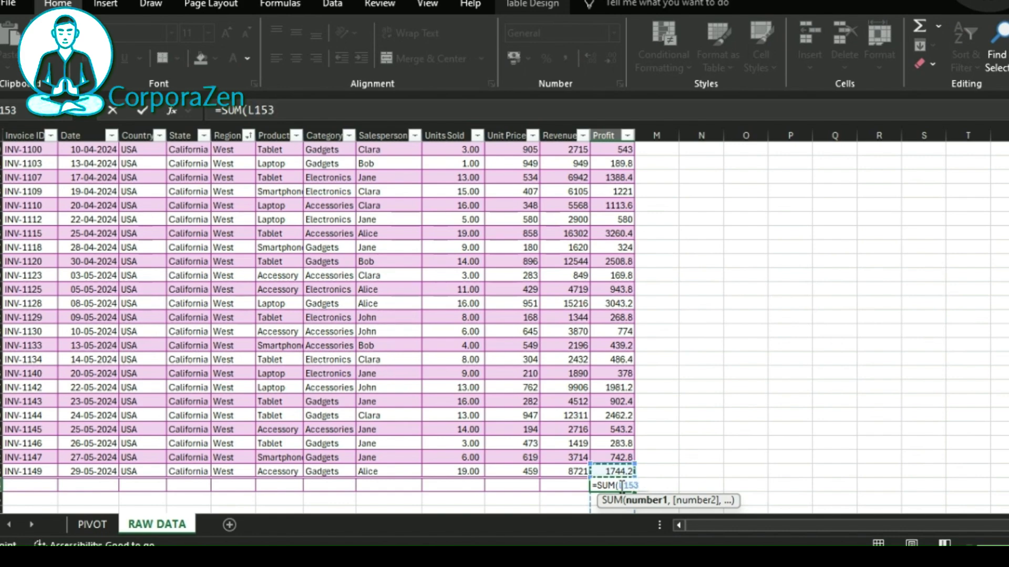
pyautogui.hotkey('ctrl', 'shift', 'Up')
pyautogui.hotkey('shift', 'Down')
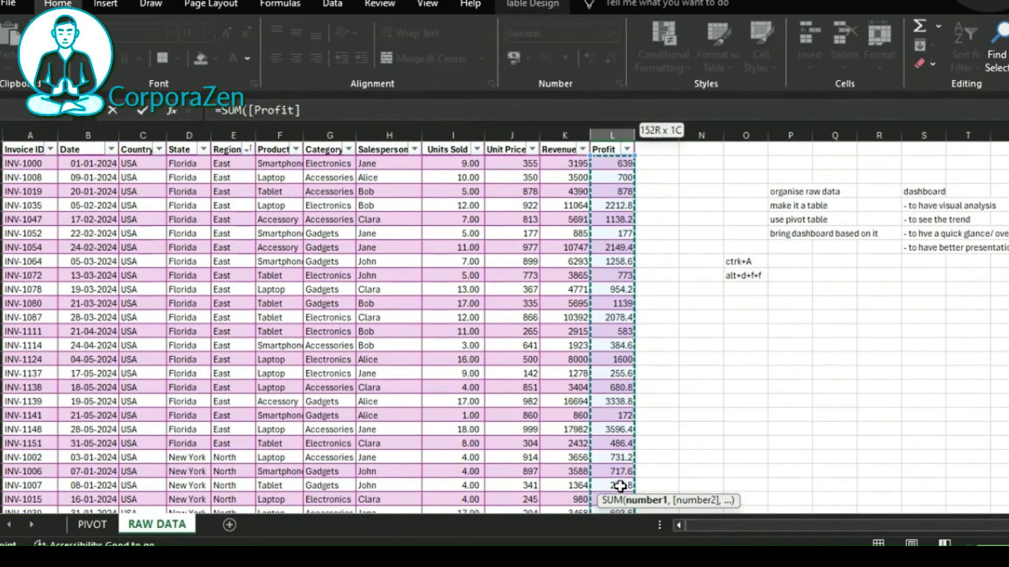
pyautogui.hotkey('ctrl', 'Return')
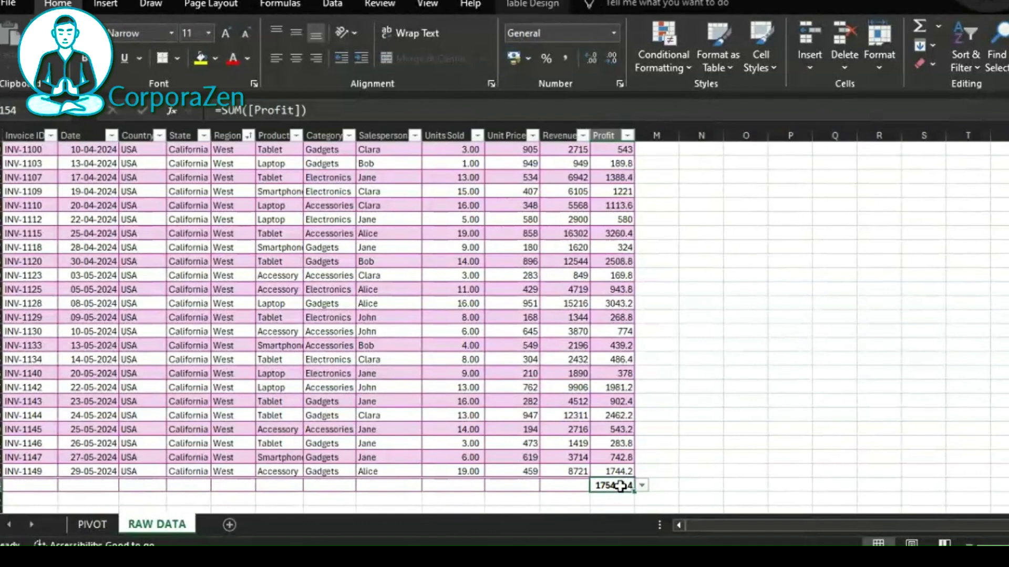
# Try to paste the Profit total formula into the Units Sold, Unit Price and Revenue total cells.
pyautogui.hotkey('ctrl', 'c')
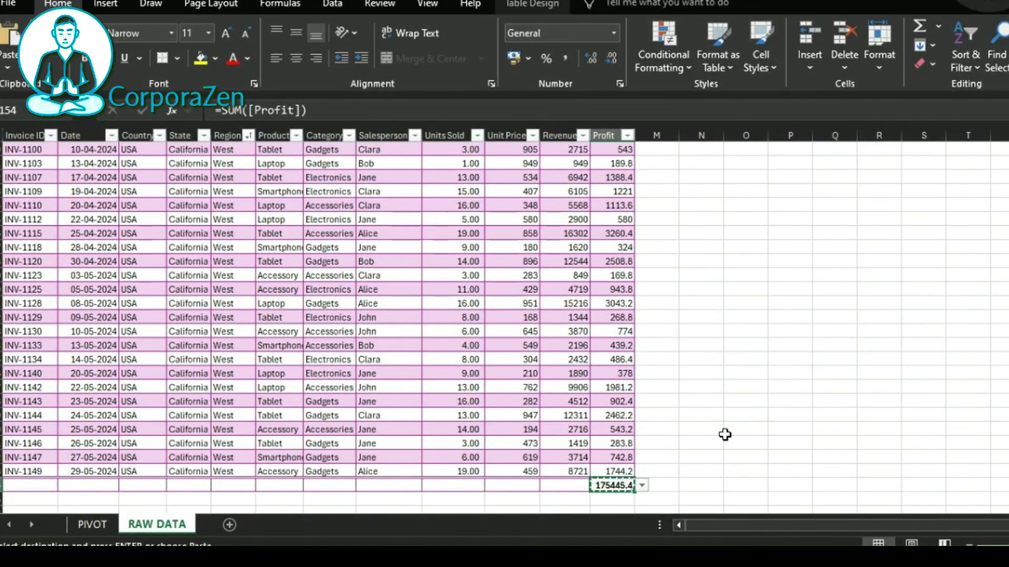
pyautogui.press('Left')
pyautogui.hotkey('shift', 'Left')
pyautogui.hotkey('shift', 'Left')
pyautogui.press('Return')
pyautogui.press('Right')
pyautogui.press('Right')
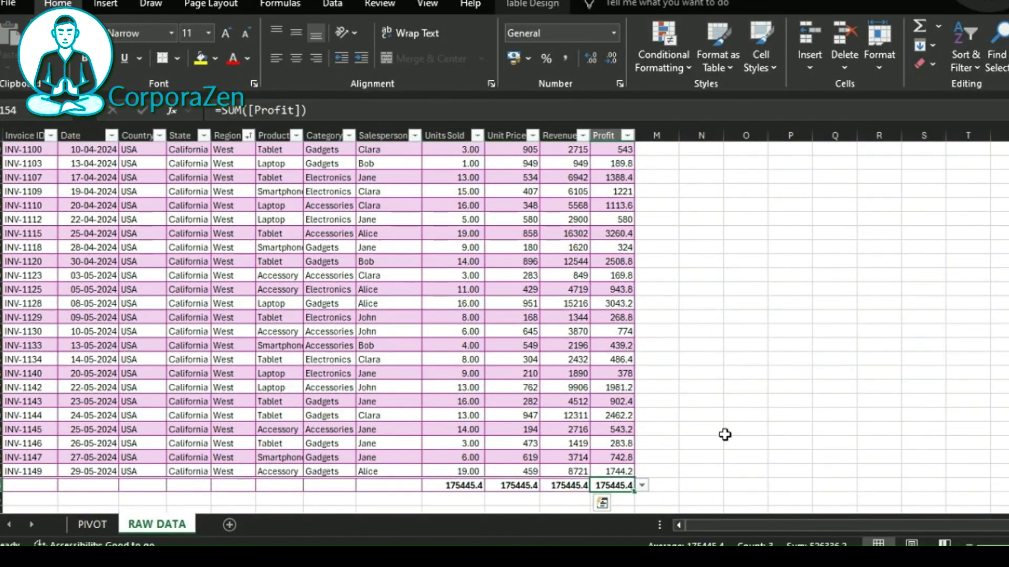
# Compare the formulas across the four total cells to see which column each one sums.
pyautogui.press('Left')
pyautogui.press('Left')
pyautogui.press('Left')
pyautogui.press('Right')
pyautogui.press('Right')
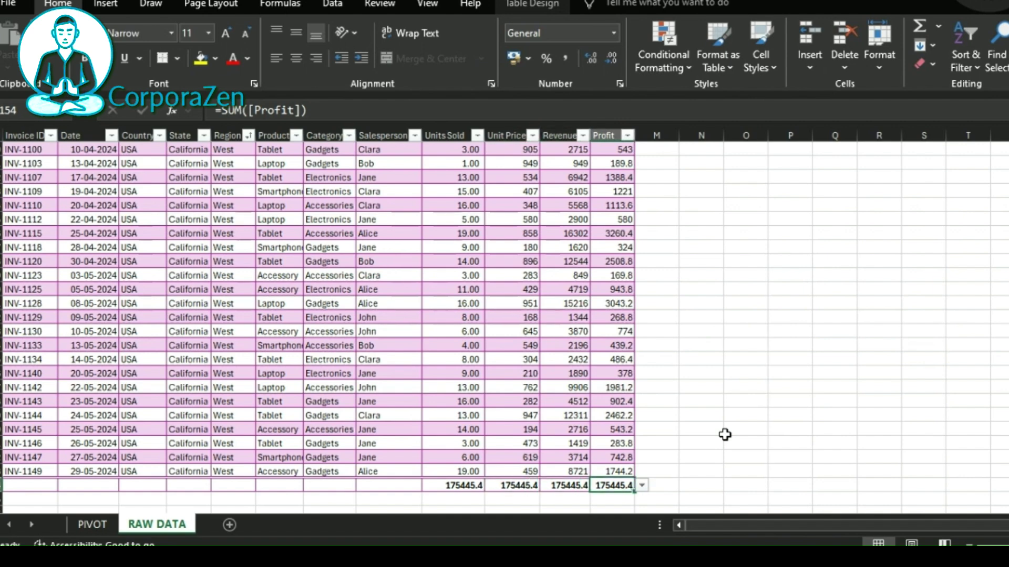
pyautogui.press('Right')
pyautogui.press('Left')
pyautogui.press('Right')
pyautogui.press('Left')
pyautogui.press('Left')
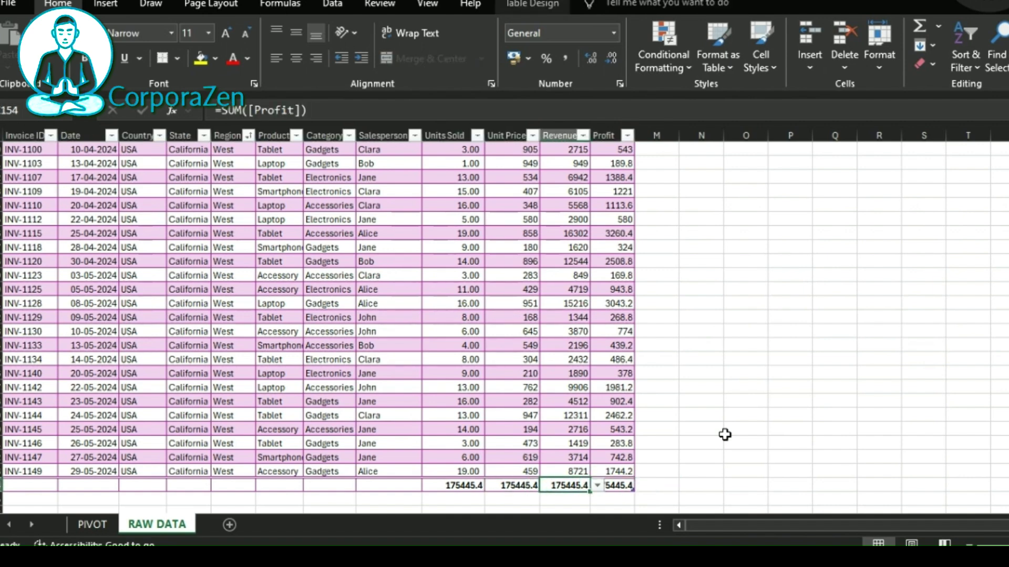
# Replace the pasted totals for Revenue, Unit Price and Units Sold with an AutoSum of each own column.
pyautogui.write('=')
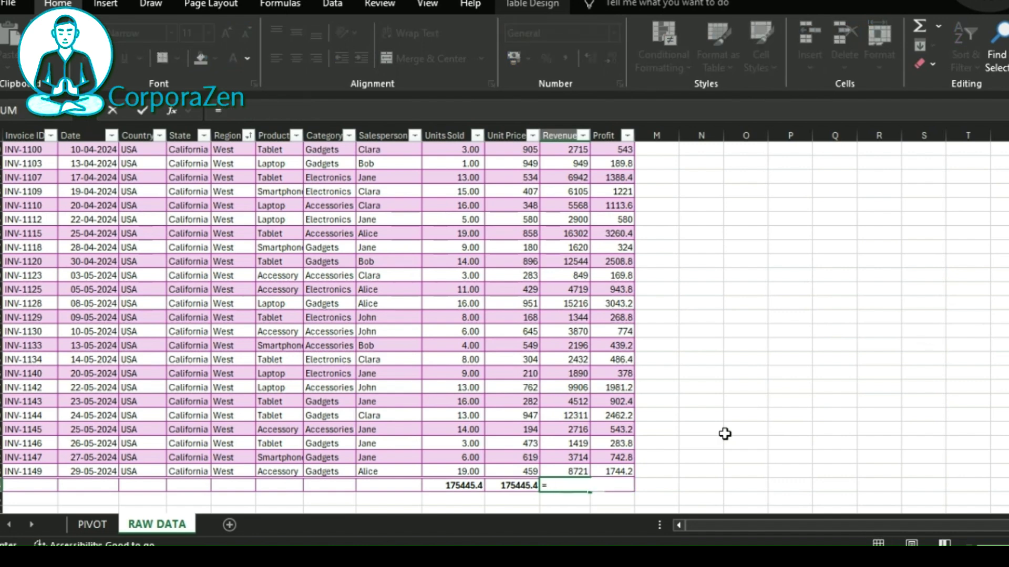
pyautogui.press('Escape')
pyautogui.click(937, 28)
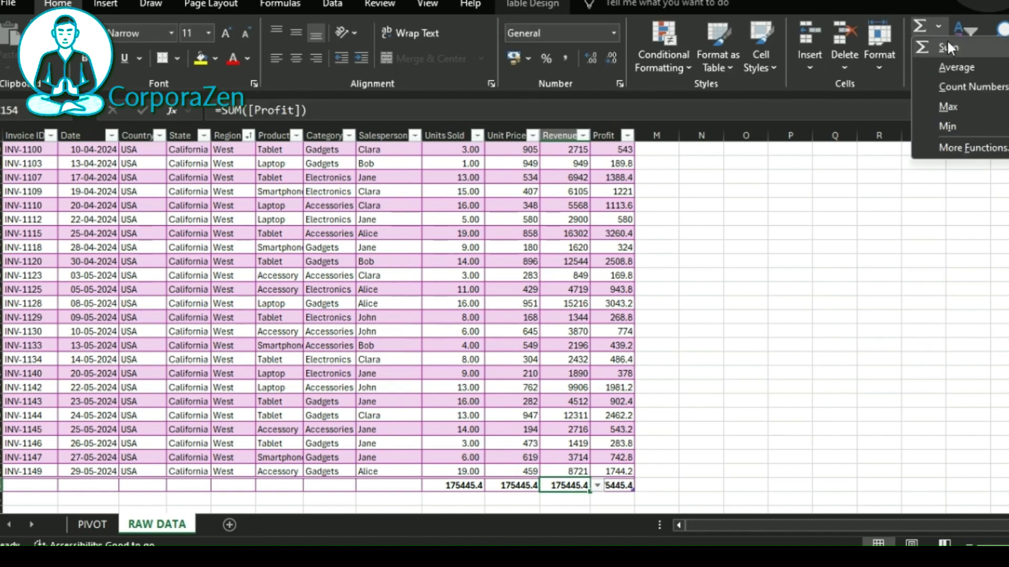
pyautogui.click(949, 47)
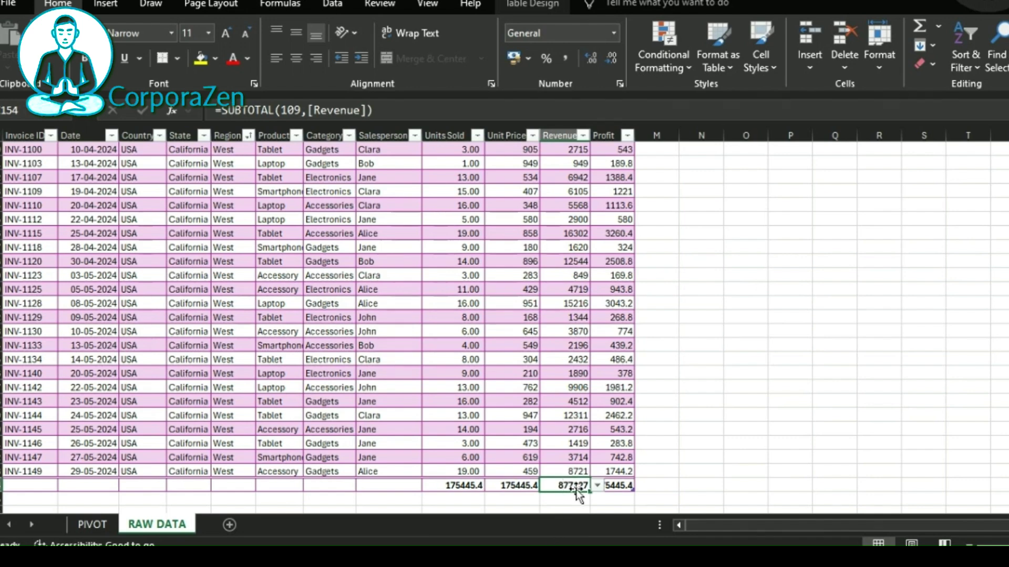
pyautogui.click(524, 486)
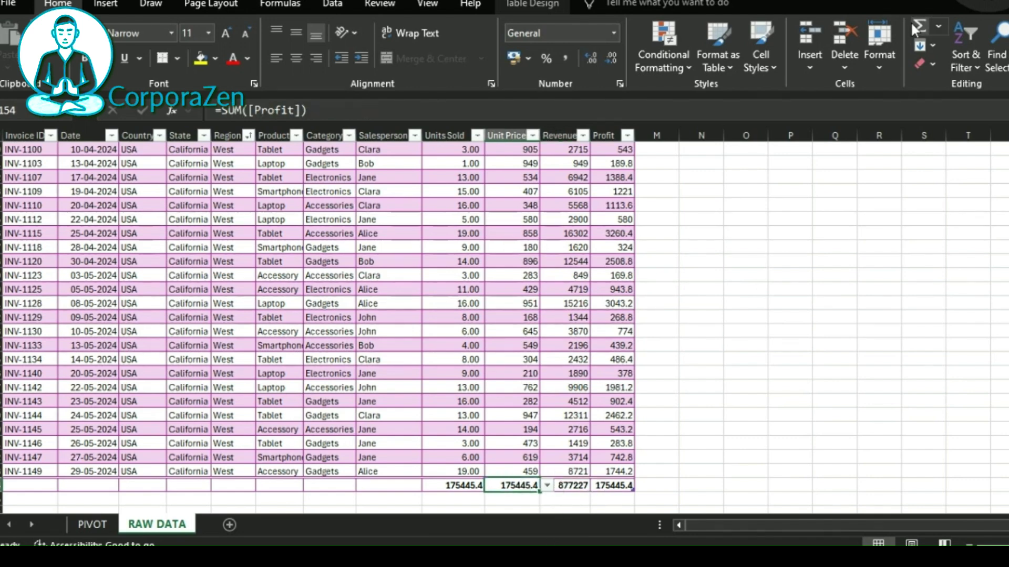
pyautogui.click(917, 27)
pyautogui.click(450, 485)
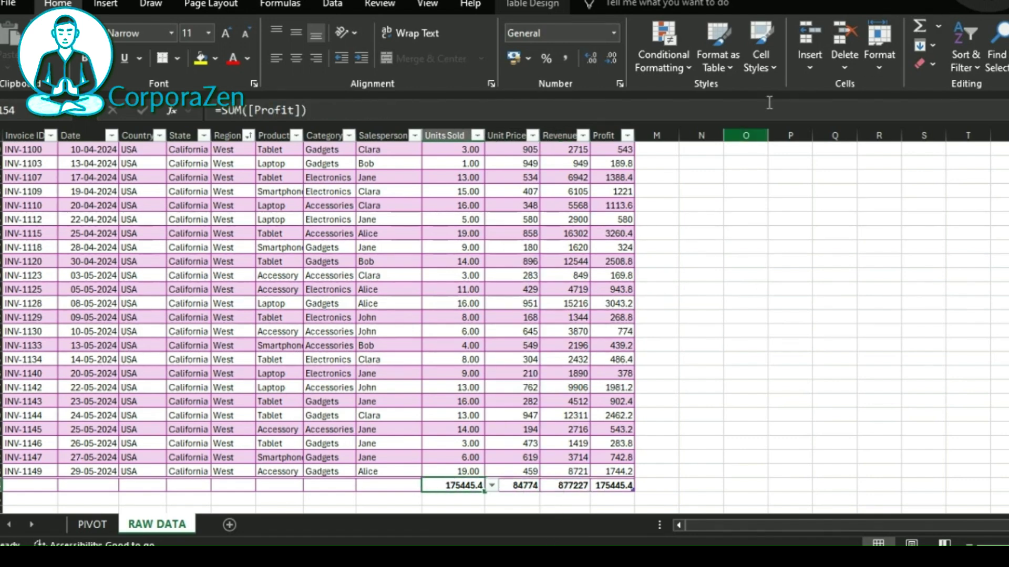
pyautogui.click(920, 27)
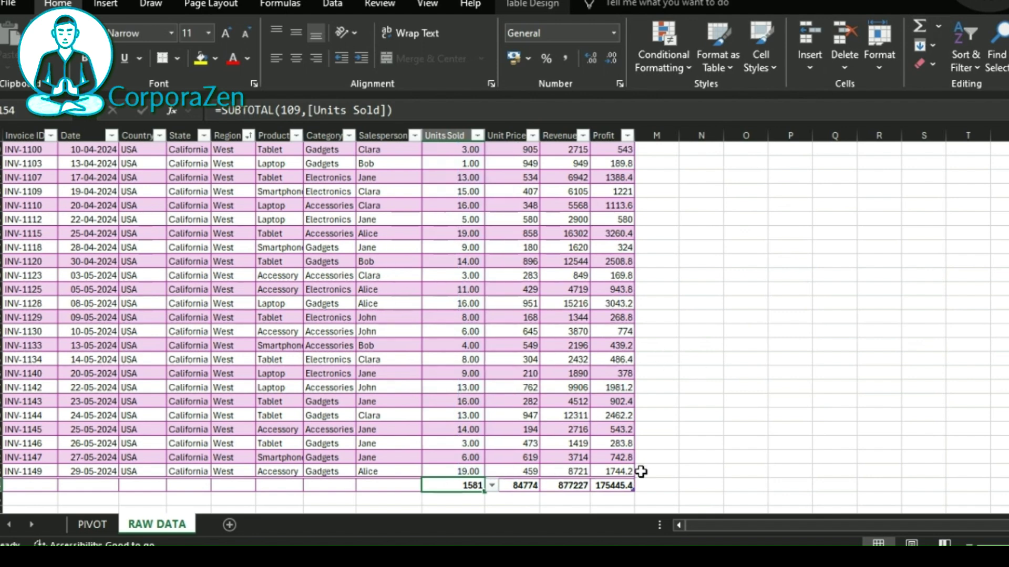
# On the PIVOT sheet, add Salesperson beneath Category in the pivot table's column fields.
pyautogui.click(90, 524)
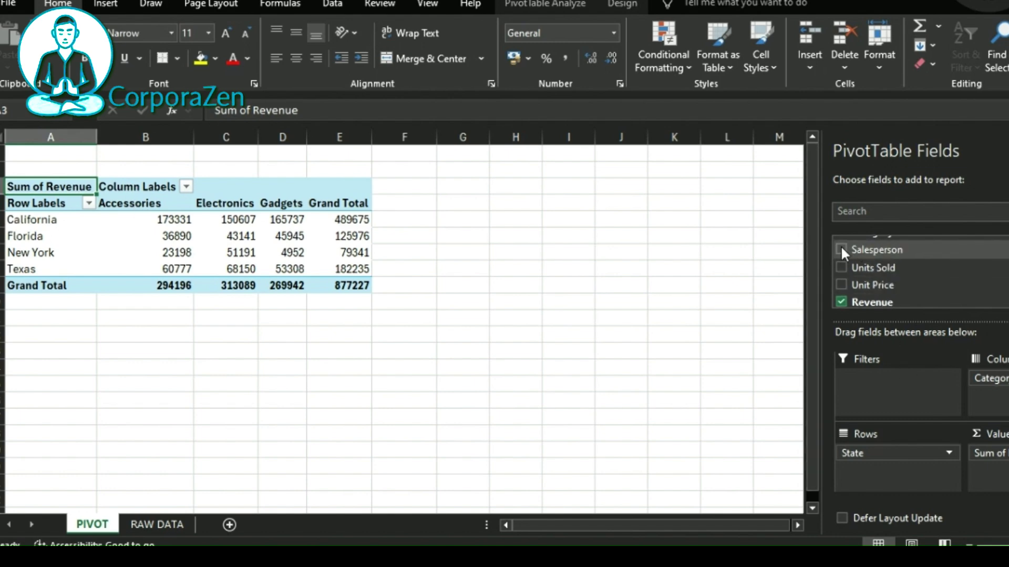
pyautogui.scroll(4, 840, 248)
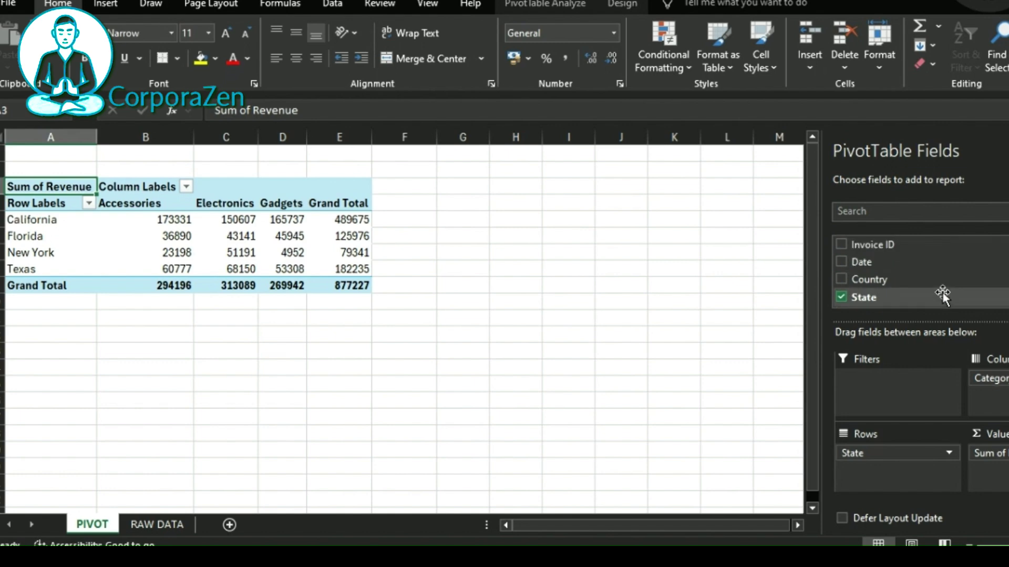
pyautogui.scroll(-3, 950, 279)
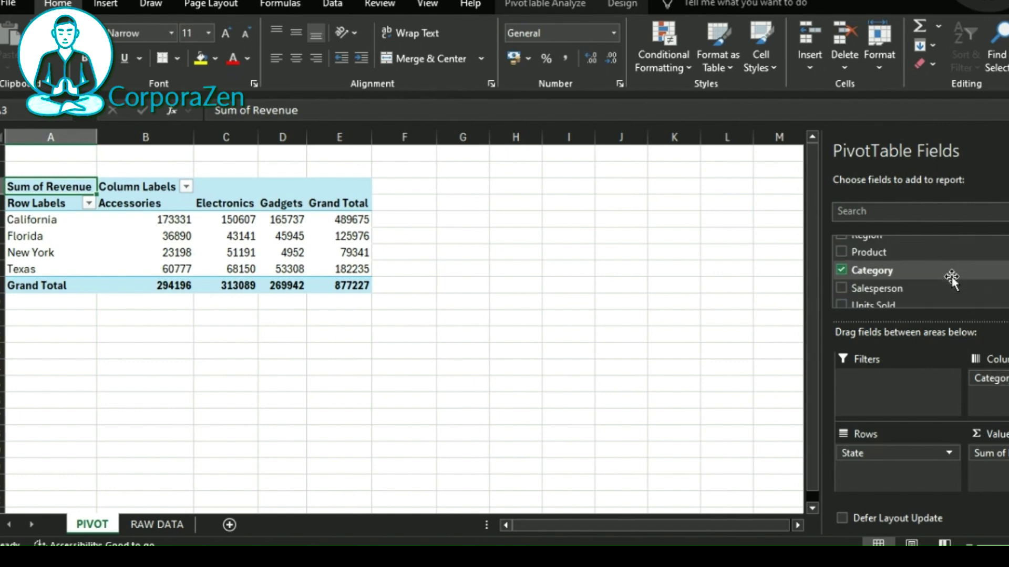
pyautogui.scroll(-1, 858, 292)
pyautogui.moveTo(867, 247); pyautogui.dragTo(991, 399)
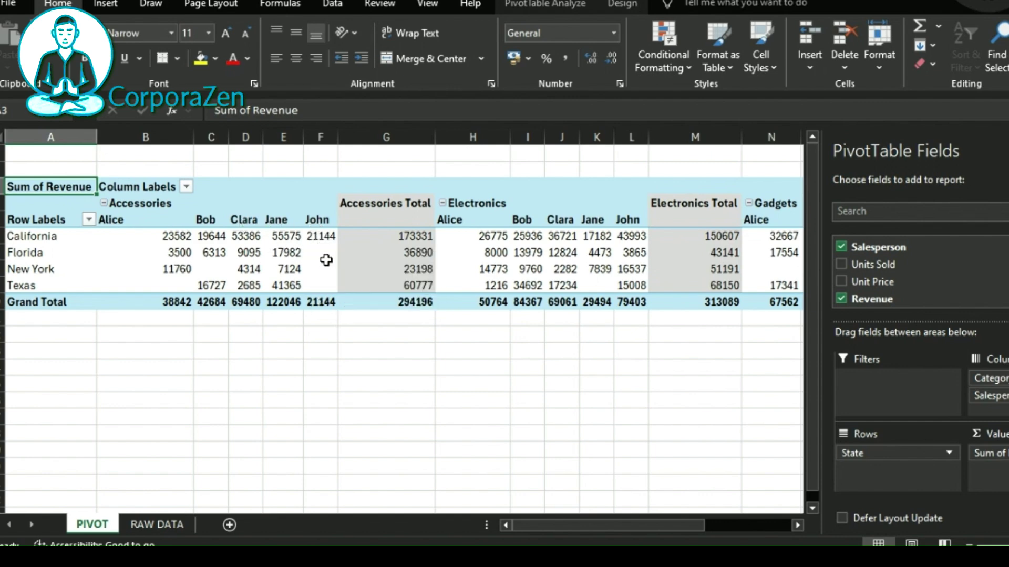
# Replace Sum of Revenue with Profit as the pivot table's value field.
pyautogui.click(325, 256)
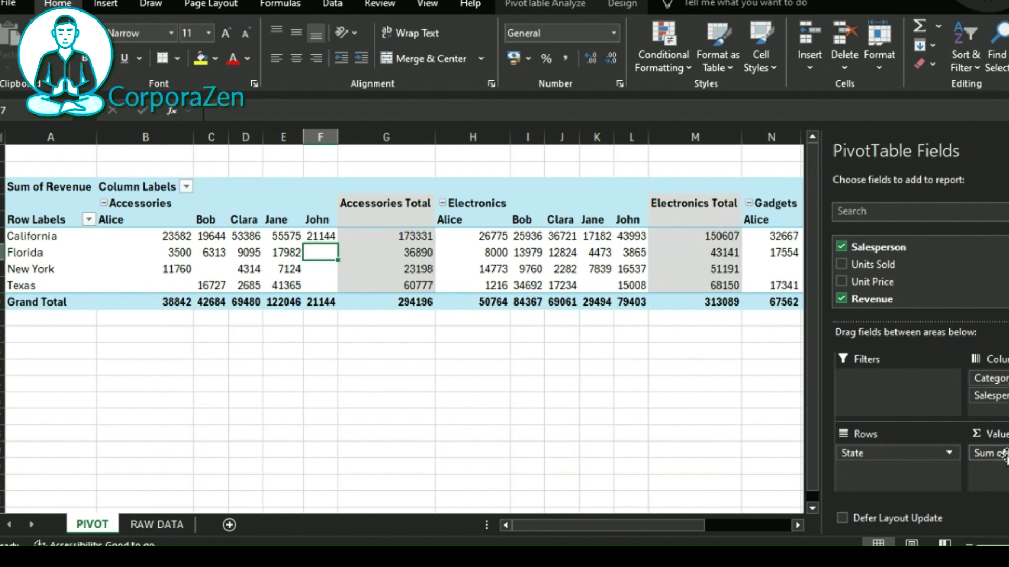
pyautogui.moveTo(1003, 455); pyautogui.dragTo(860, 283)
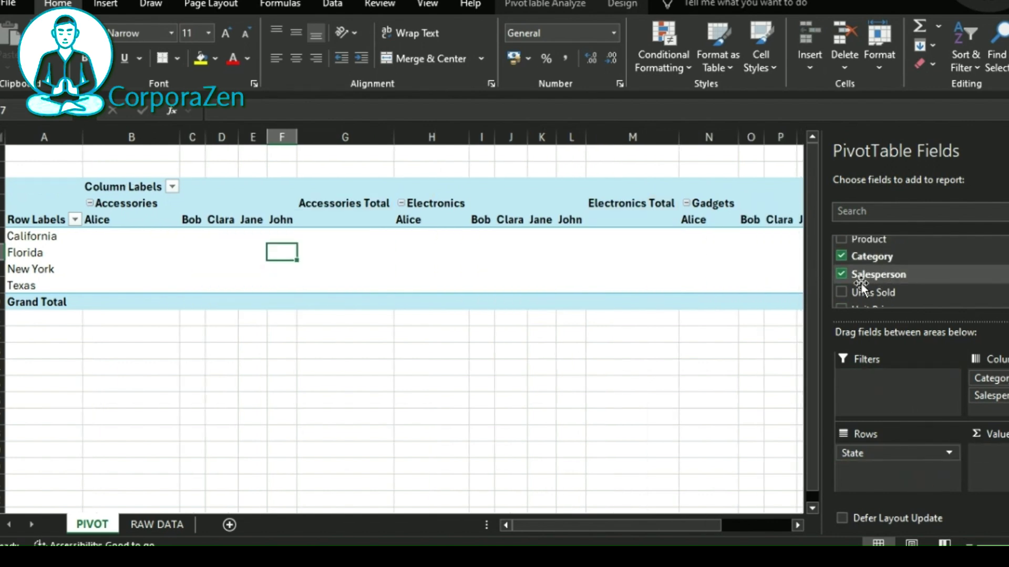
pyautogui.scroll(-2, 861, 283)
pyautogui.click(842, 279)
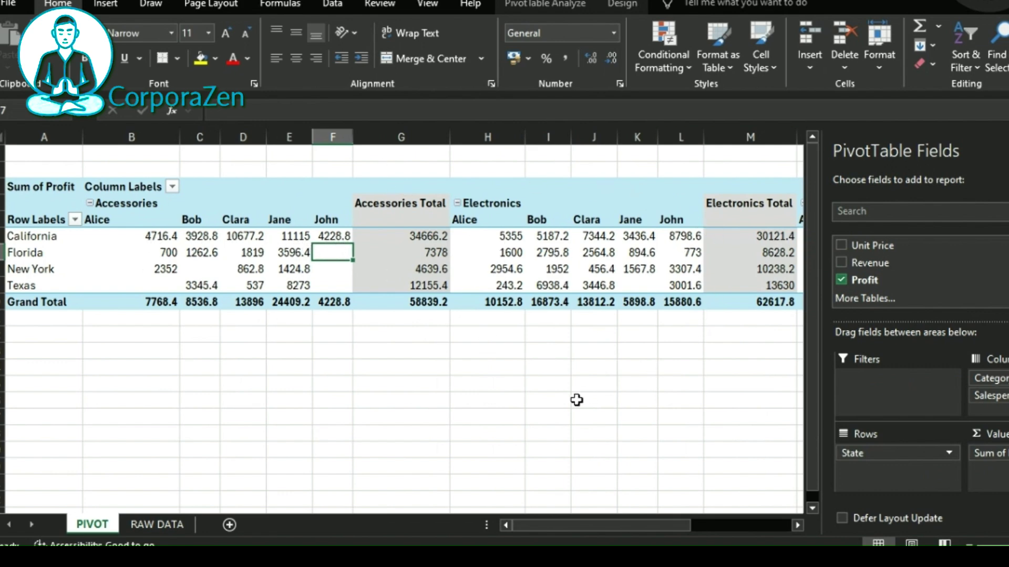
# Move the Salesperson field from the pivot table's columns to its rows, beneath State.
pyautogui.scroll(2, 881, 260)
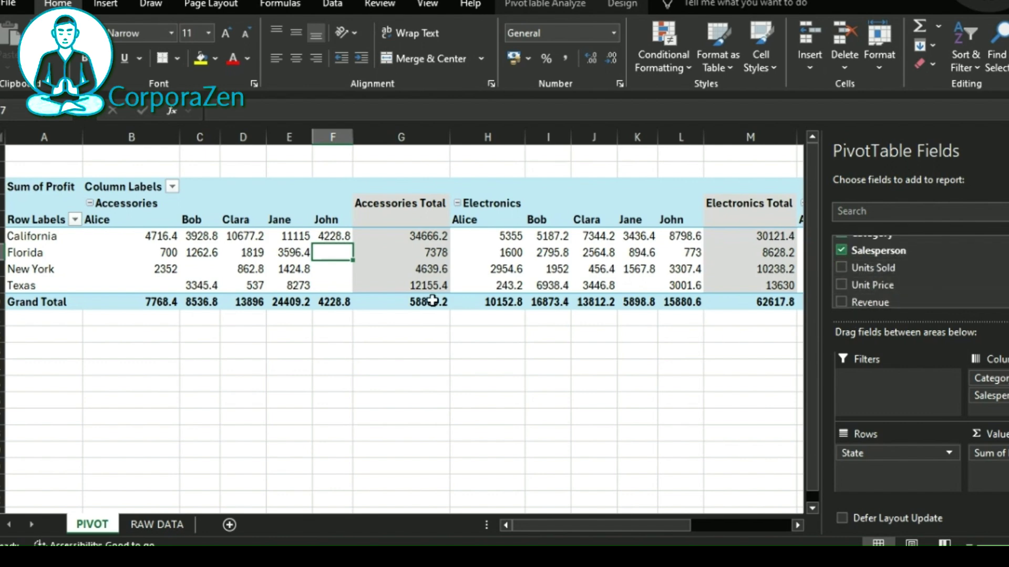
pyautogui.click(990, 395)
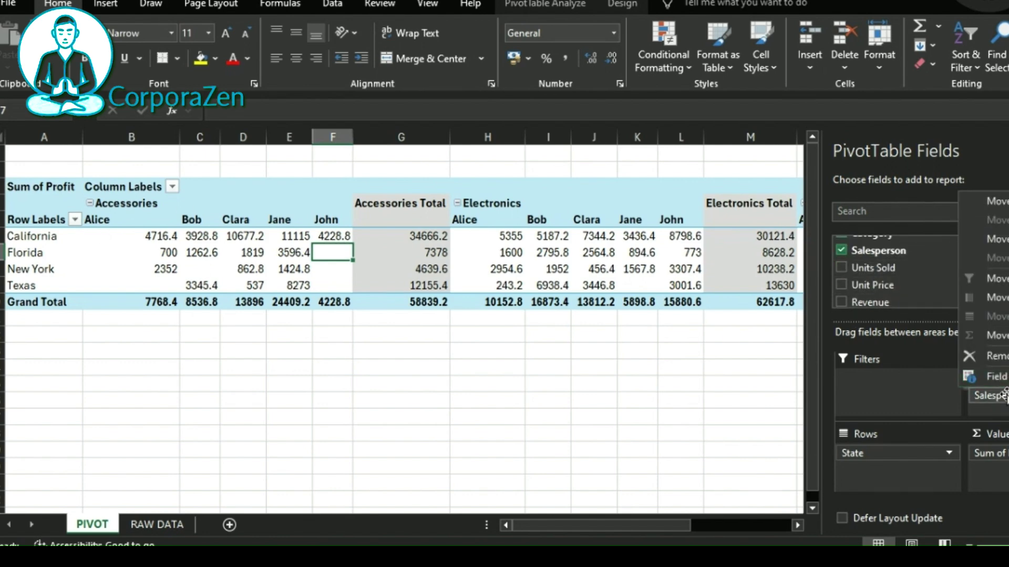
pyautogui.moveTo(991, 395); pyautogui.dragTo(884, 468)
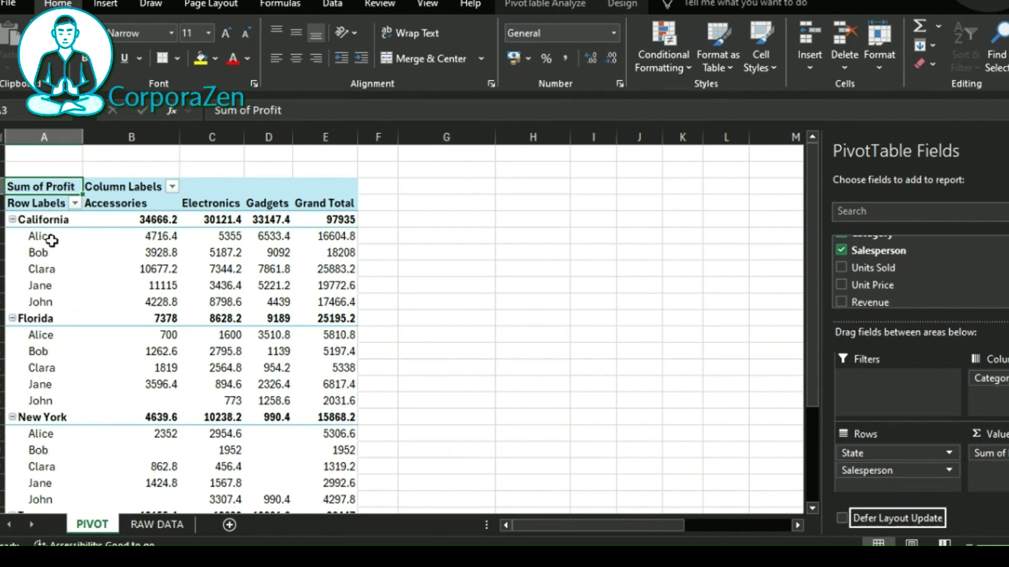
# Examine the profit per salesperson within each state and category, down to the grand total row.
pyautogui.click(143, 236)
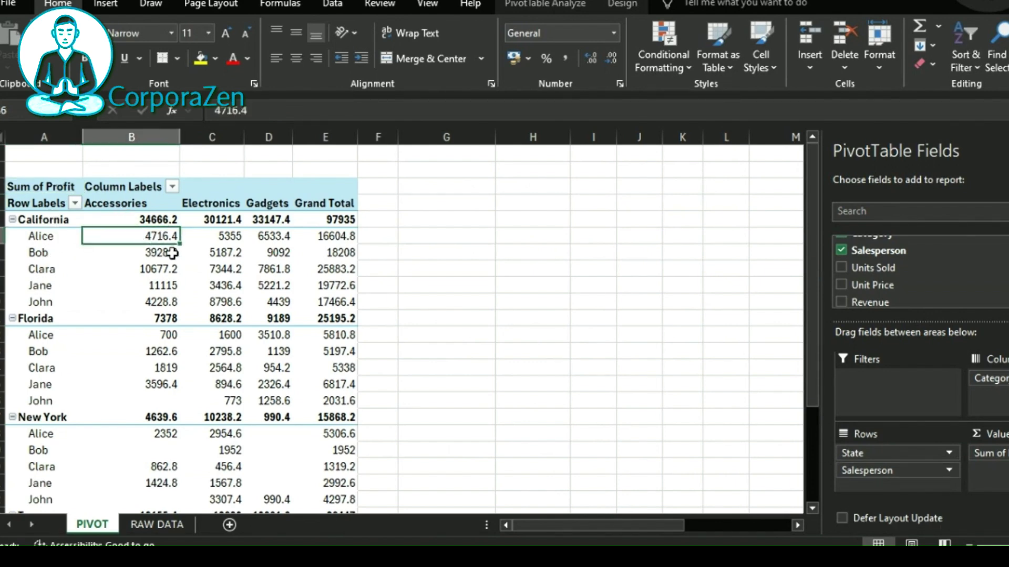
pyautogui.click(214, 236)
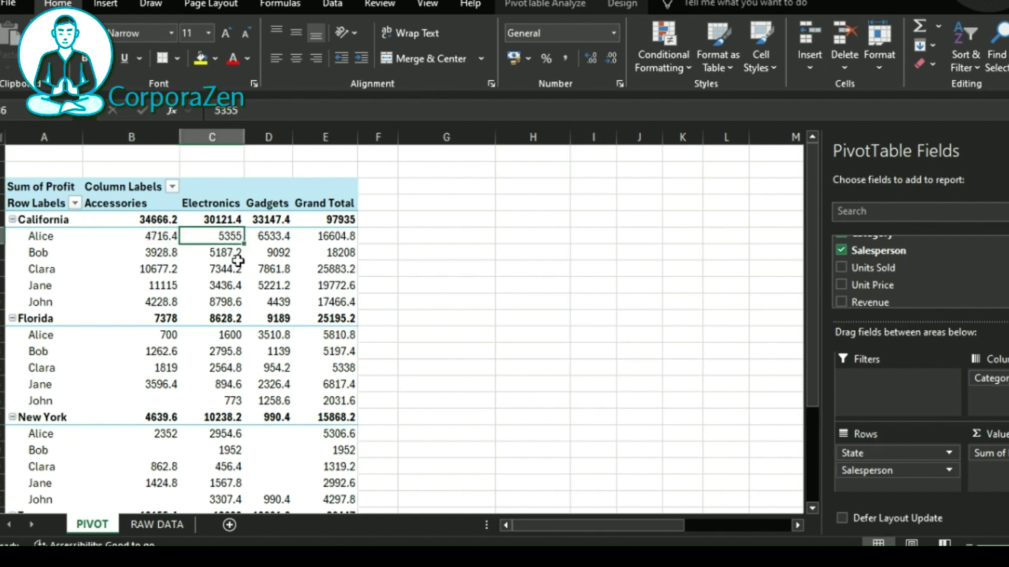
pyautogui.click(267, 235)
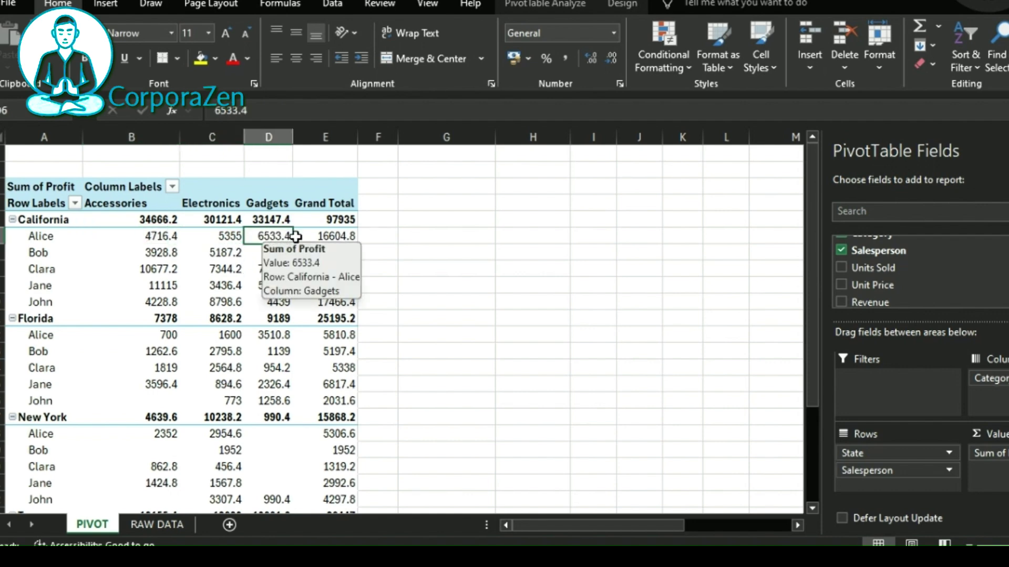
pyautogui.press('Right')
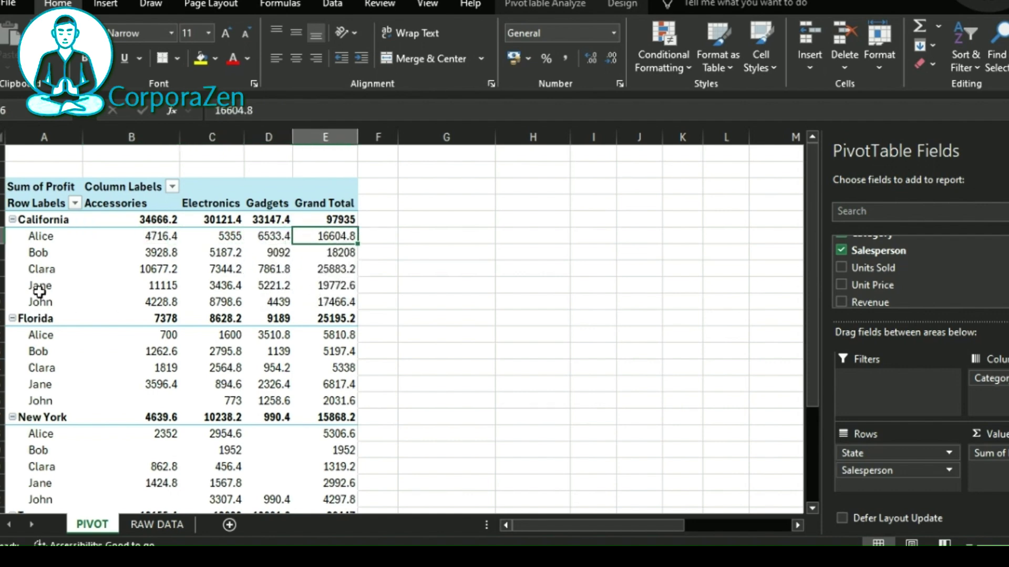
pyautogui.click(53, 181)
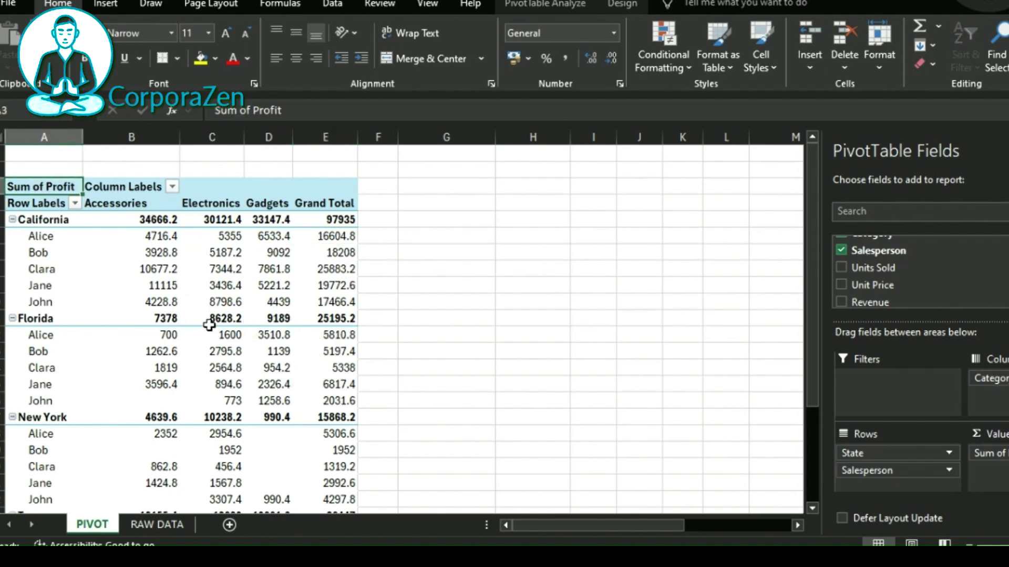
pyautogui.scroll(-6, 96, 308)
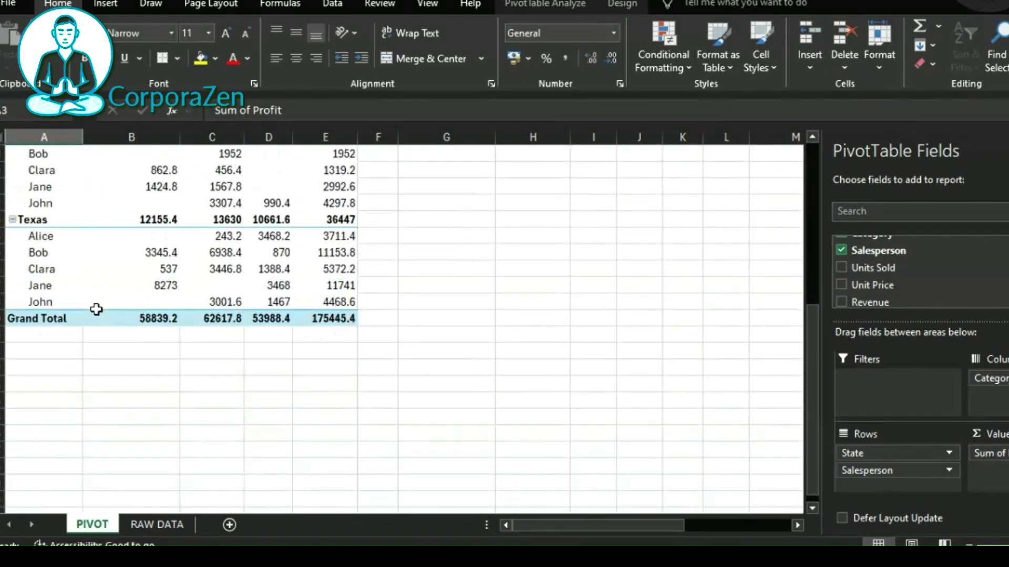
pyautogui.scroll(6, 97, 308)
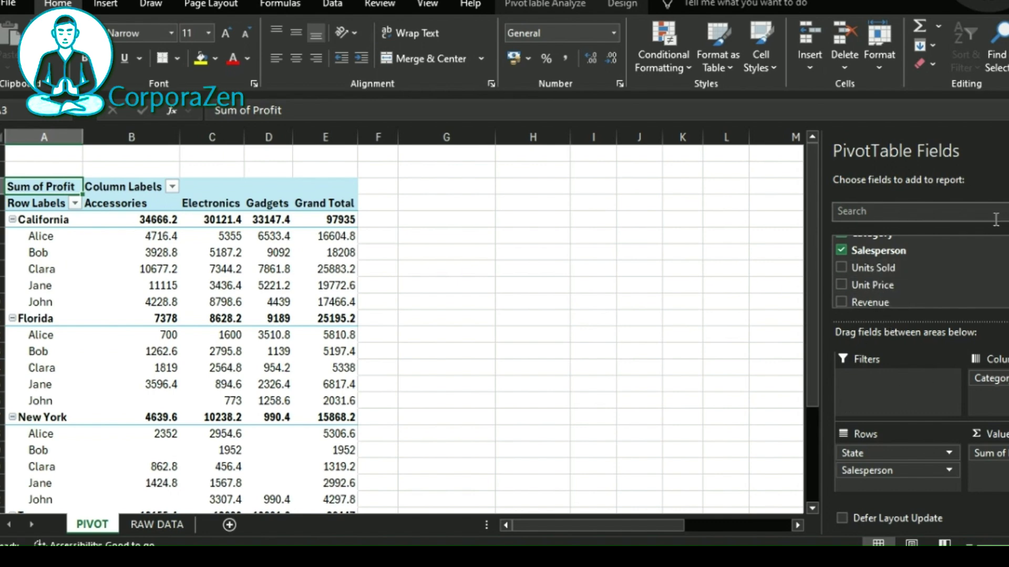
# Move the State field from the pivot table's rows to its filters, leaving Salesperson as the row field.
pyautogui.scroll(3, 864, 286)
pyautogui.scroll(-1, 872, 267)
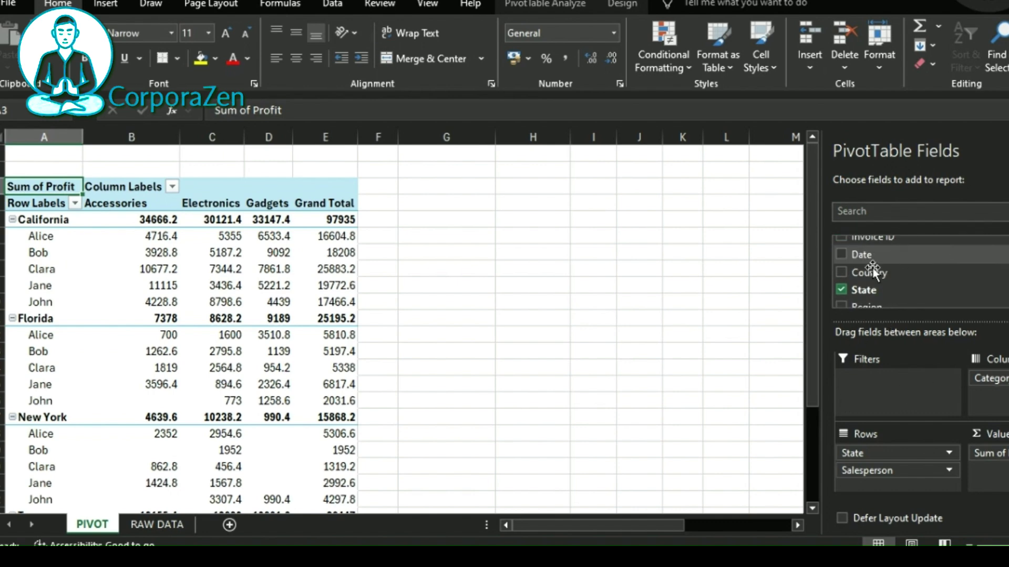
pyautogui.moveTo(888, 453); pyautogui.dragTo(866, 391)
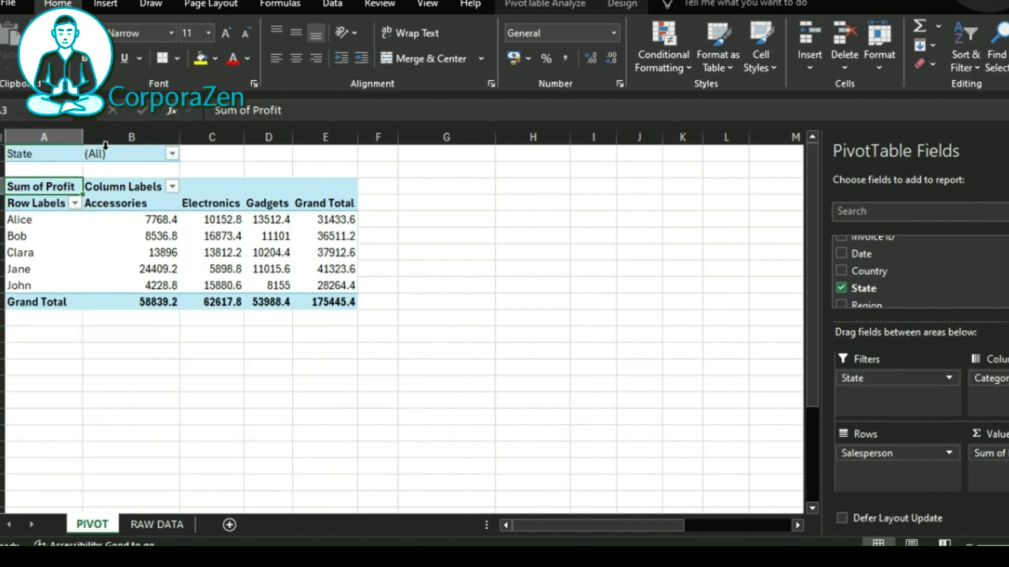
# Filter the pivot table's profit by State to California.
pyautogui.click(172, 153)
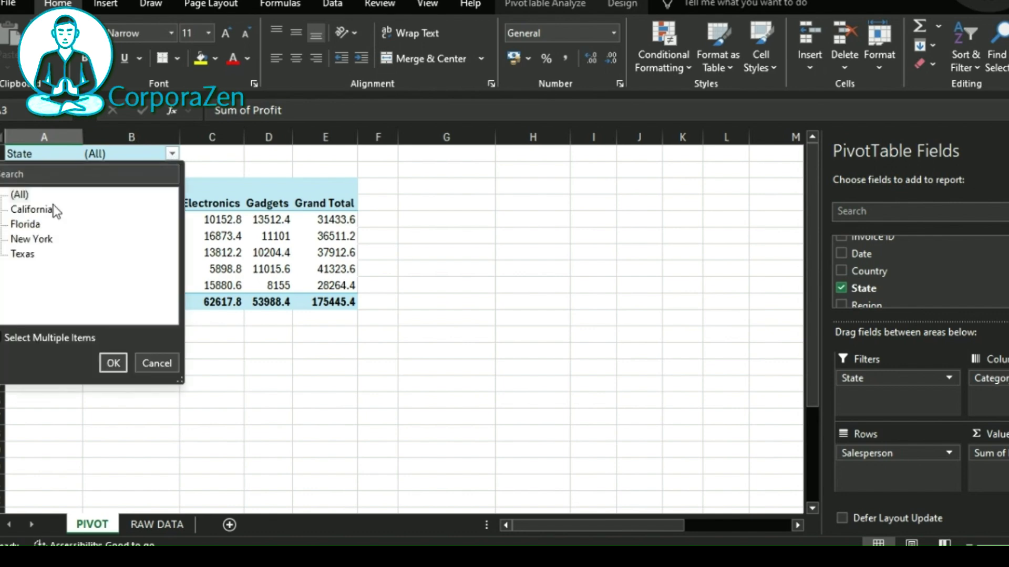
pyautogui.click(28, 212)
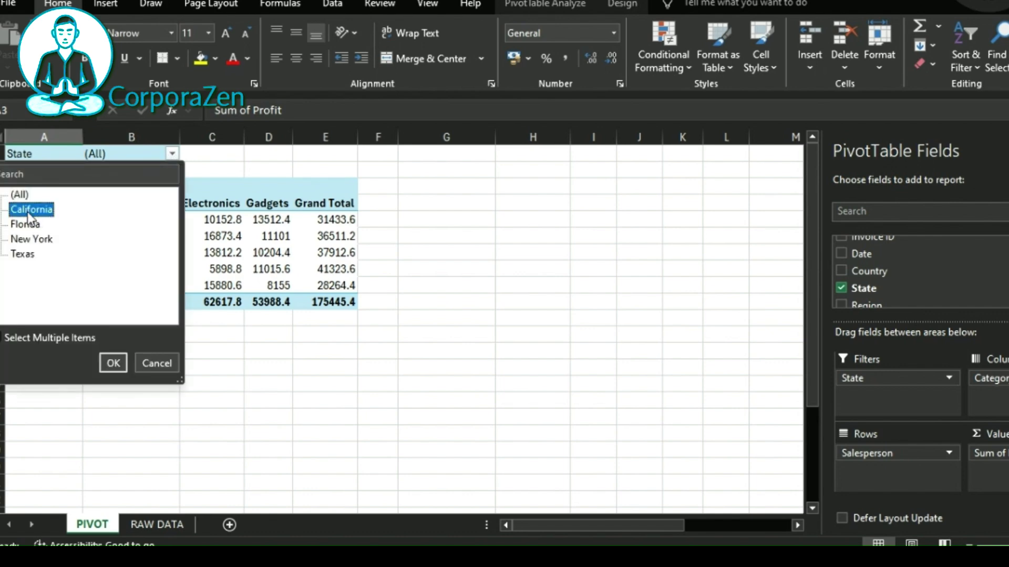
pyautogui.click(111, 362)
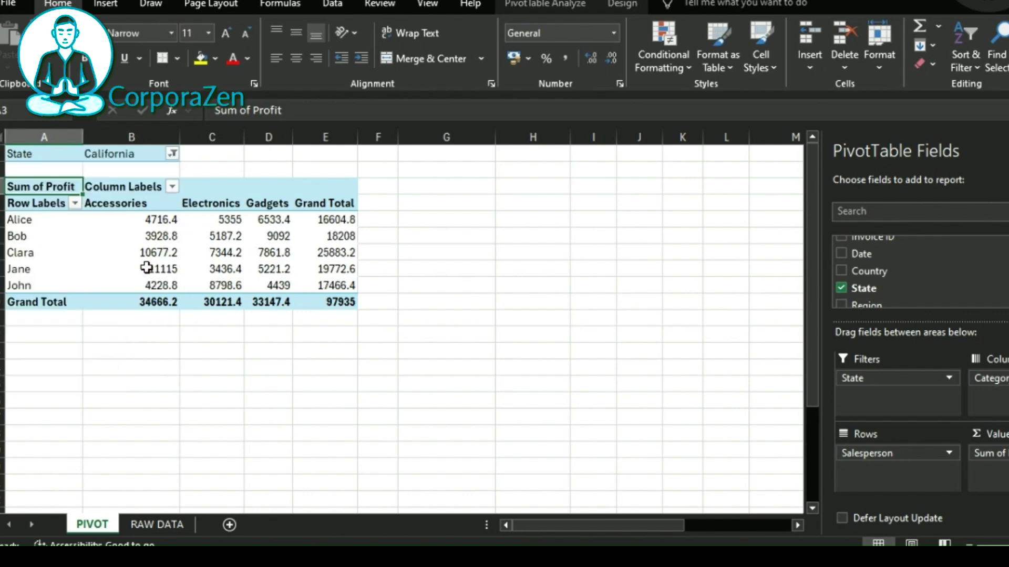
# Switch the pivot table's State filter to Florida and reset it to (All).
pyautogui.click(173, 153)
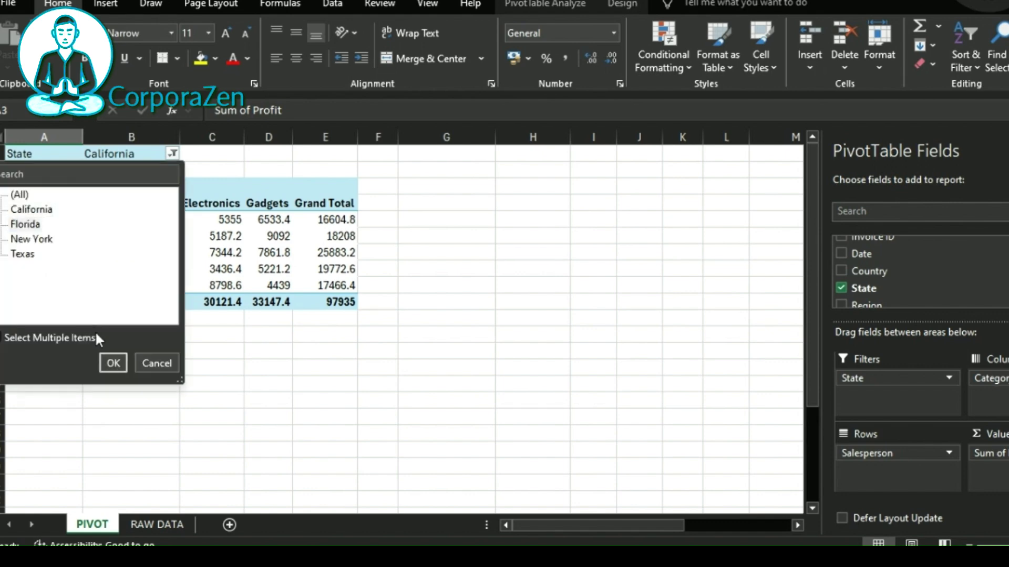
pyautogui.click(113, 362)
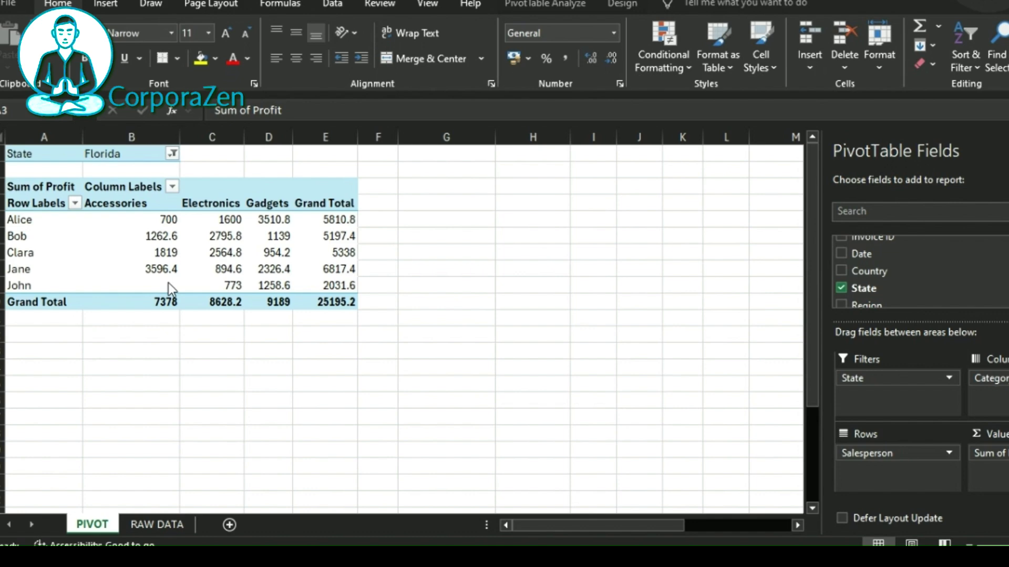
pyautogui.click(172, 154)
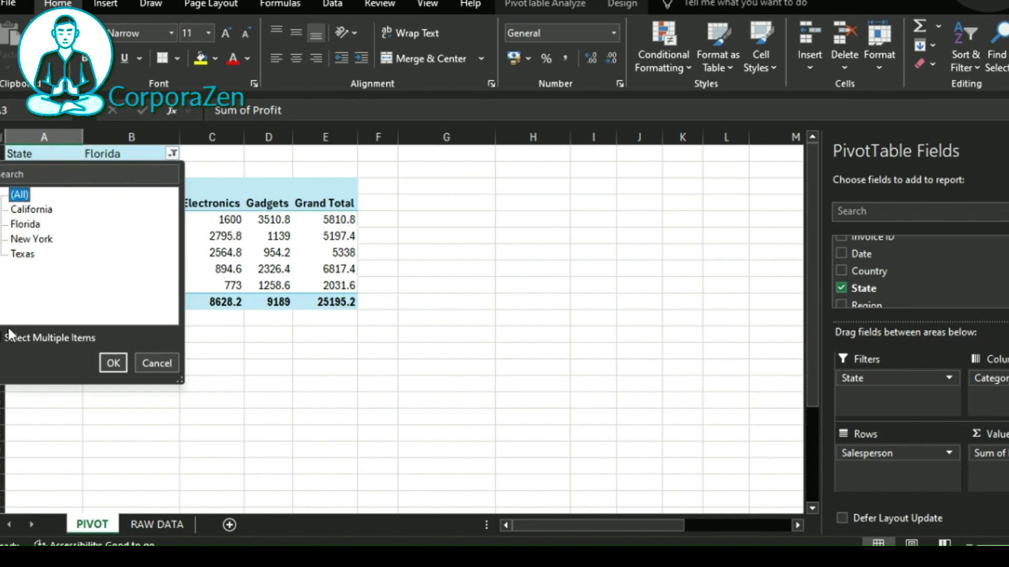
pyautogui.click(113, 363)
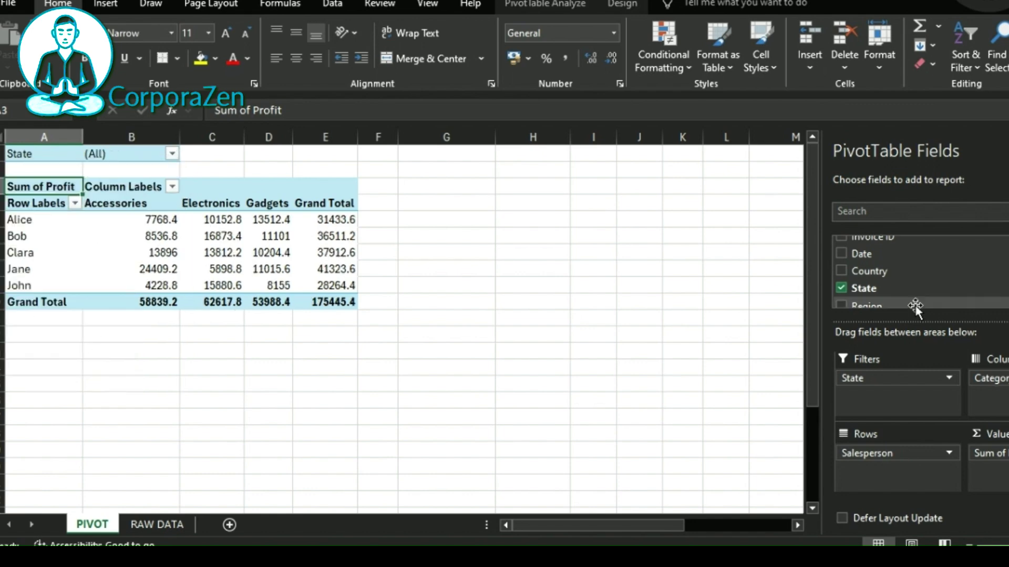